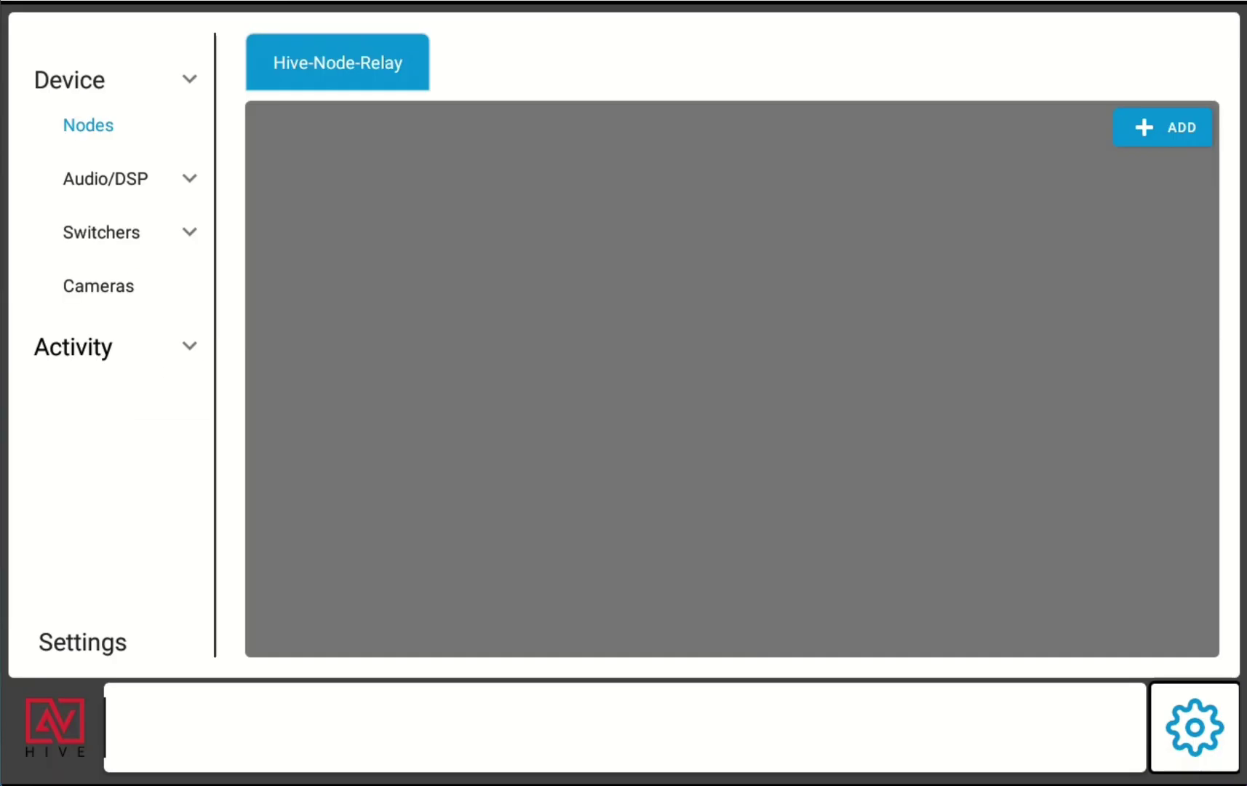
Step: Open the system settings and view the database backup, restore and factory reset options
click(76, 640)
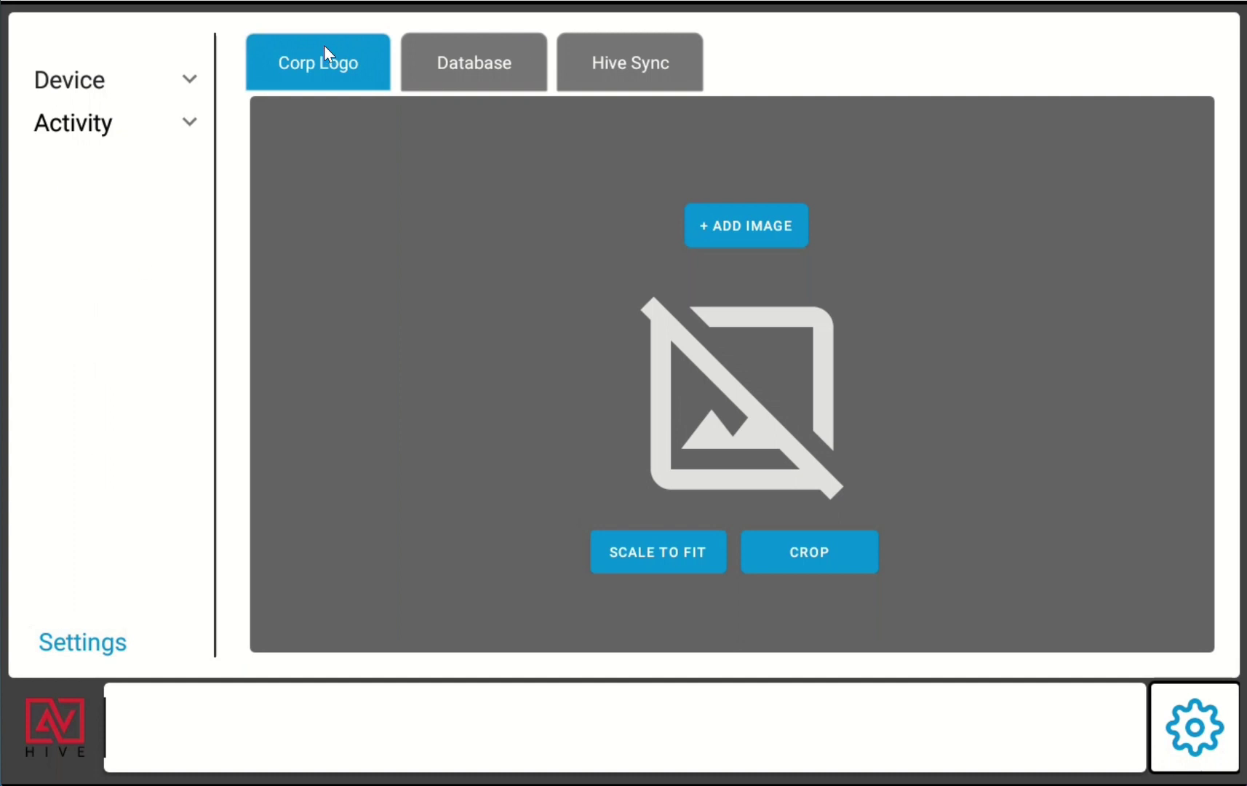
click(469, 63)
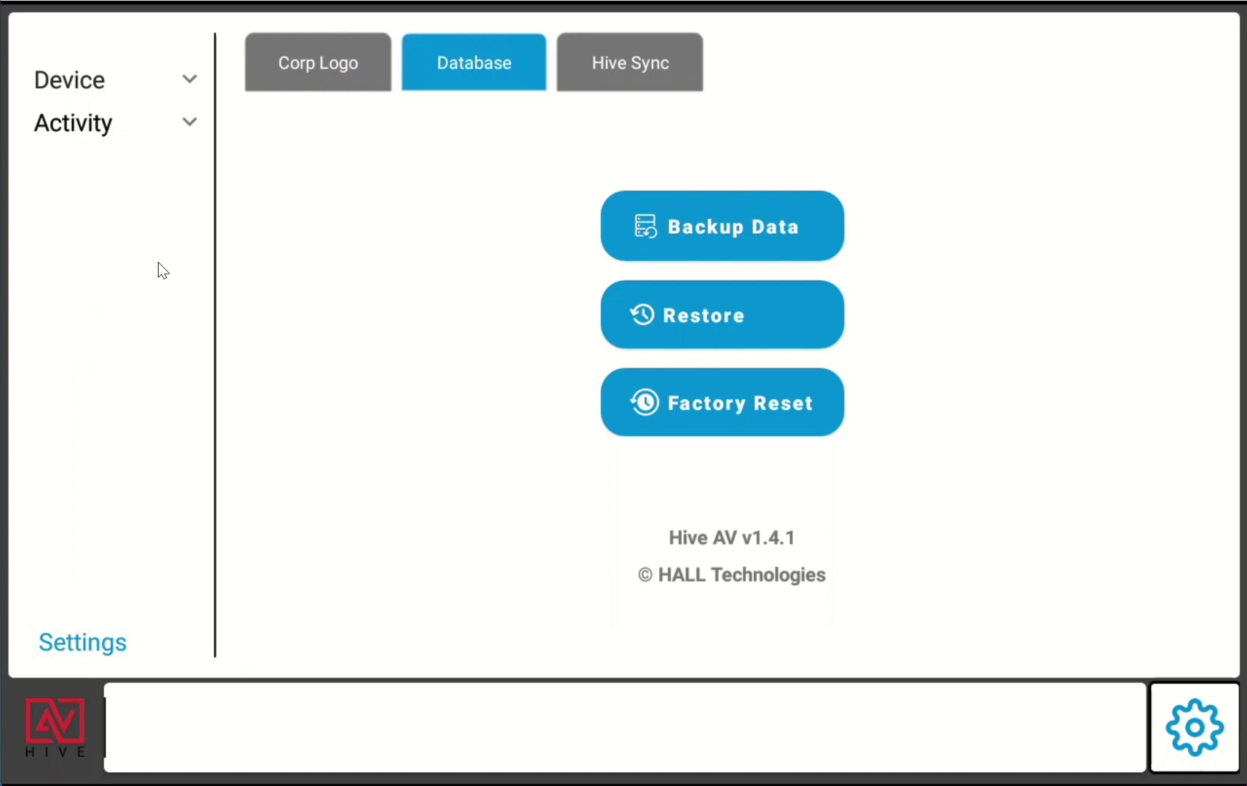
Step: Set the HT-ODYSSEY audio device's IP address to 172.168.1.146, save the configuration and enable the device
click(190, 80)
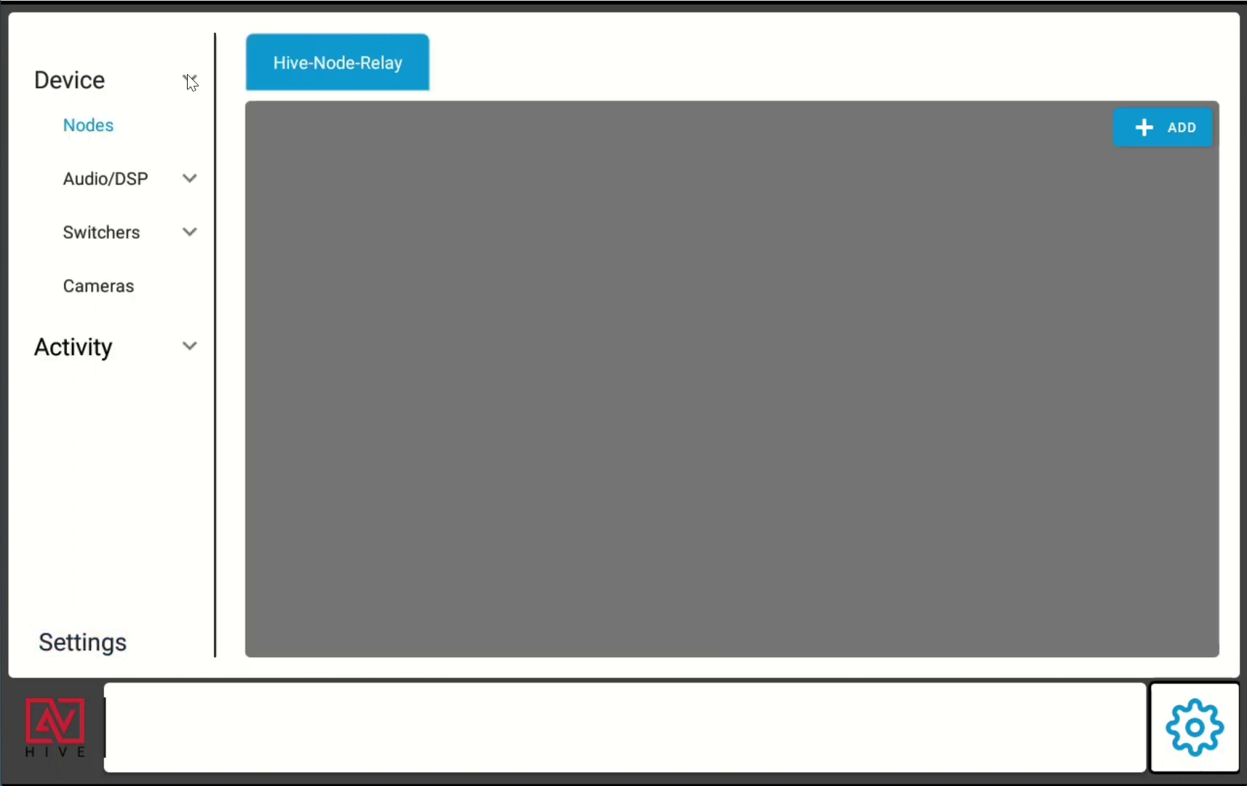
click(189, 178)
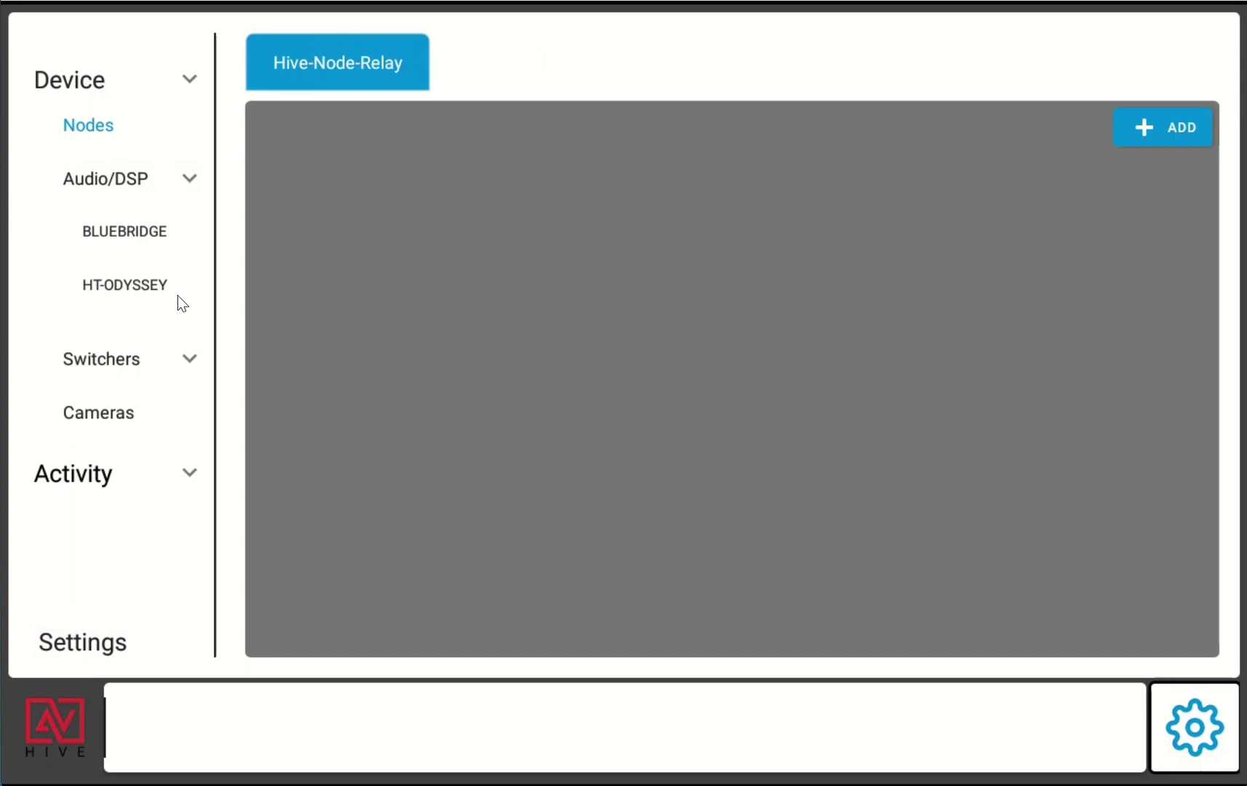
click(143, 290)
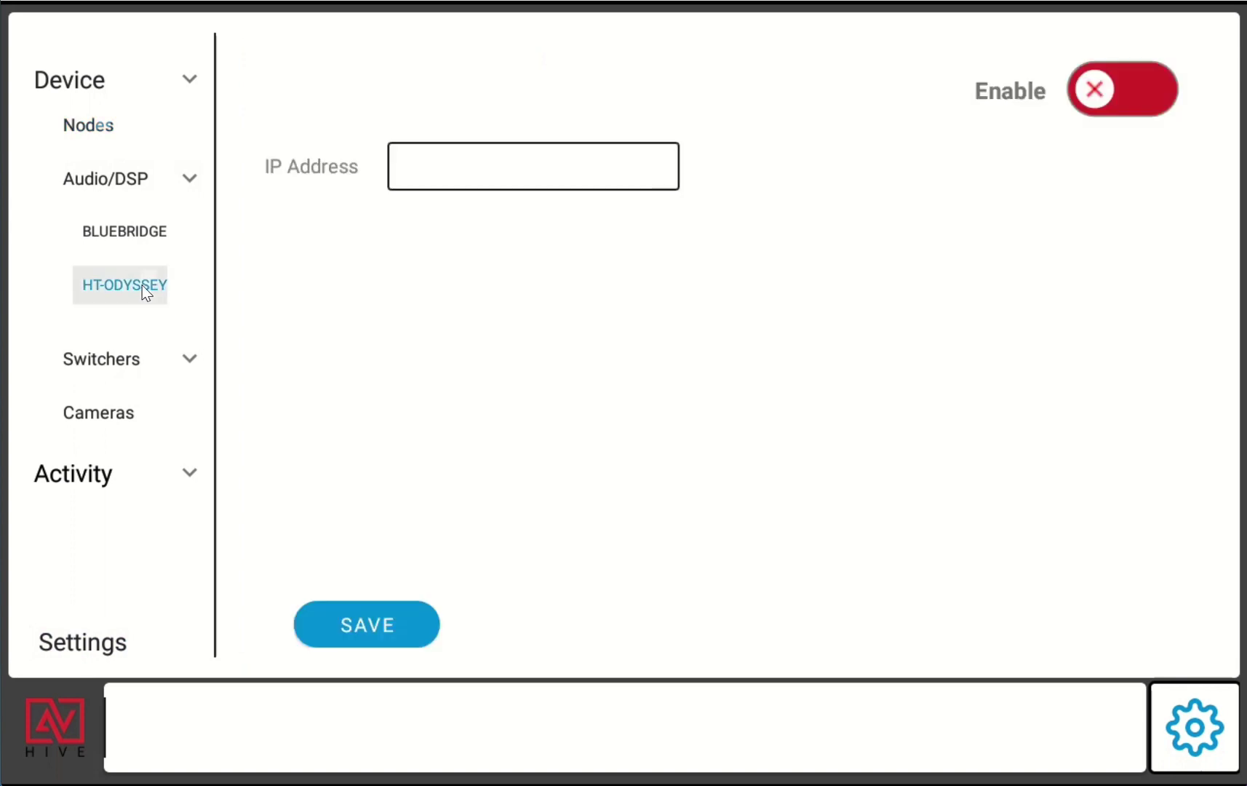
click(552, 179)
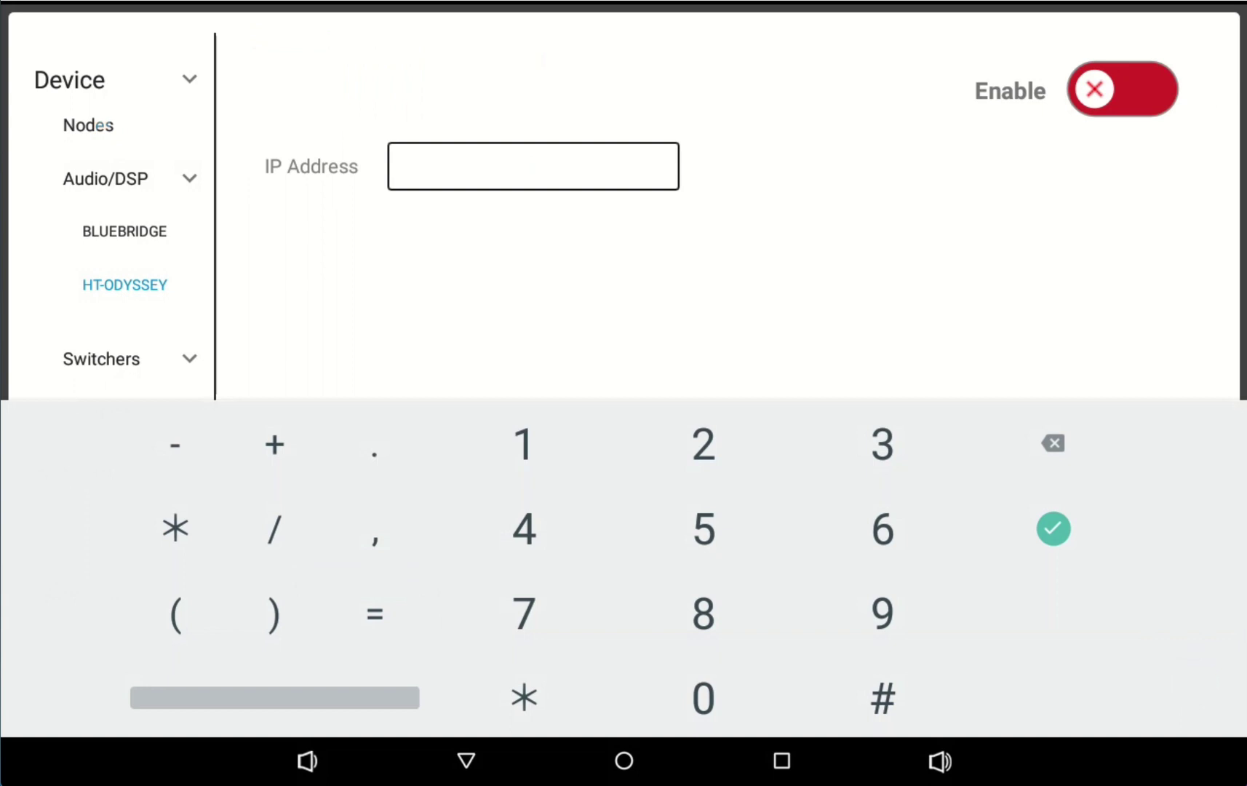
text(172.168.1.72)
click(611, 177)
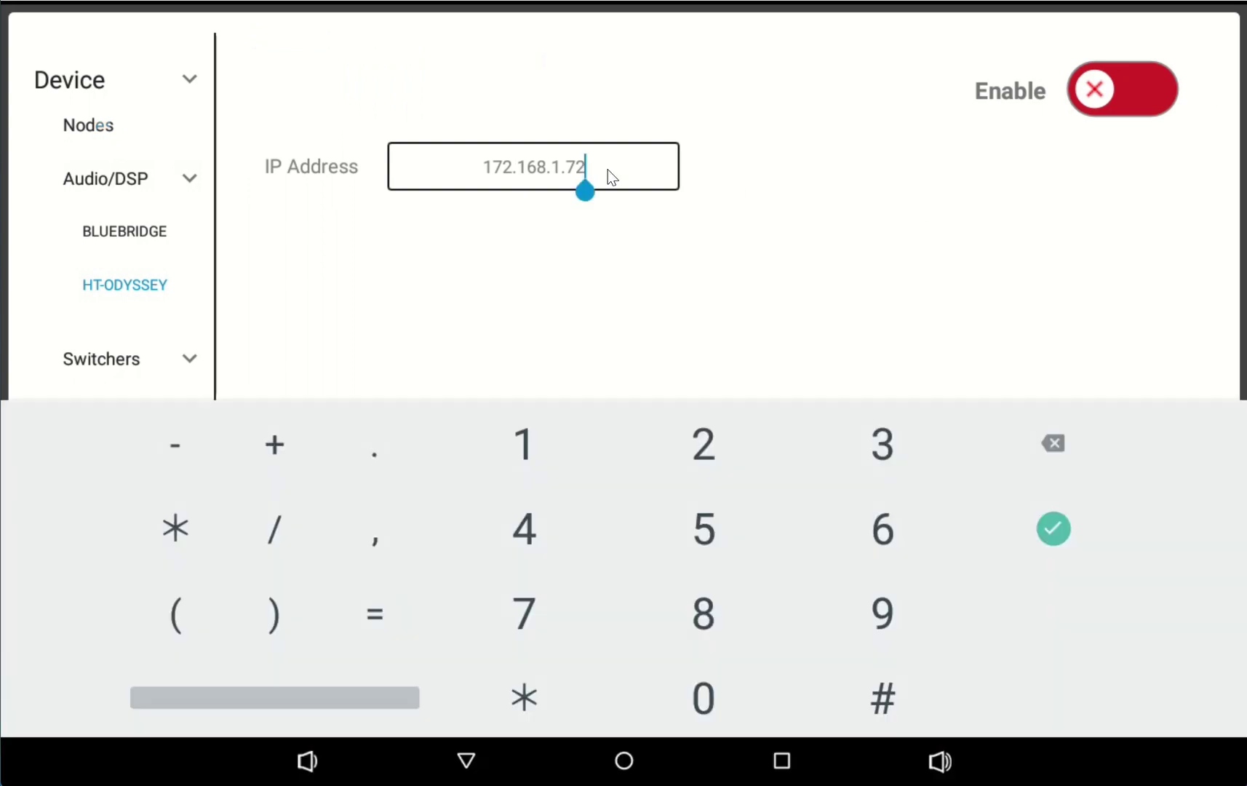
key(BackSpace)
key(BackSpace)
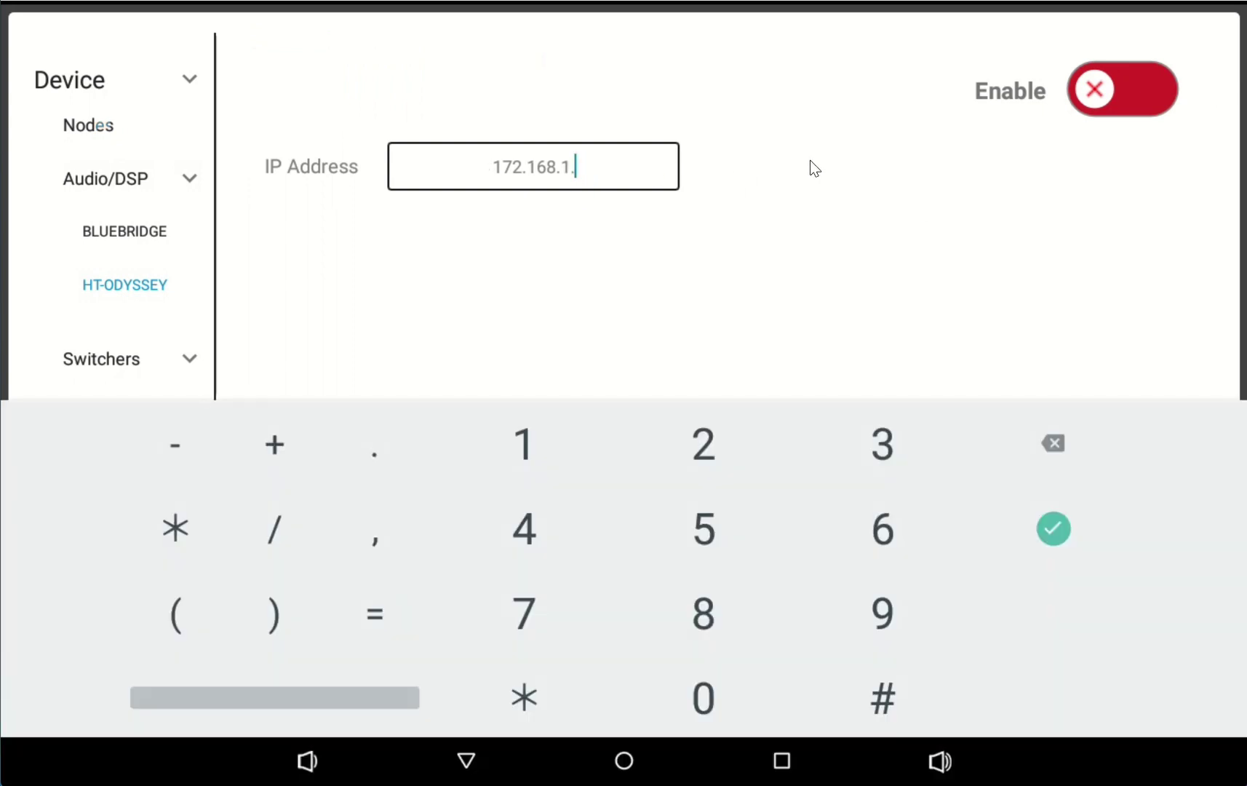
text(1)
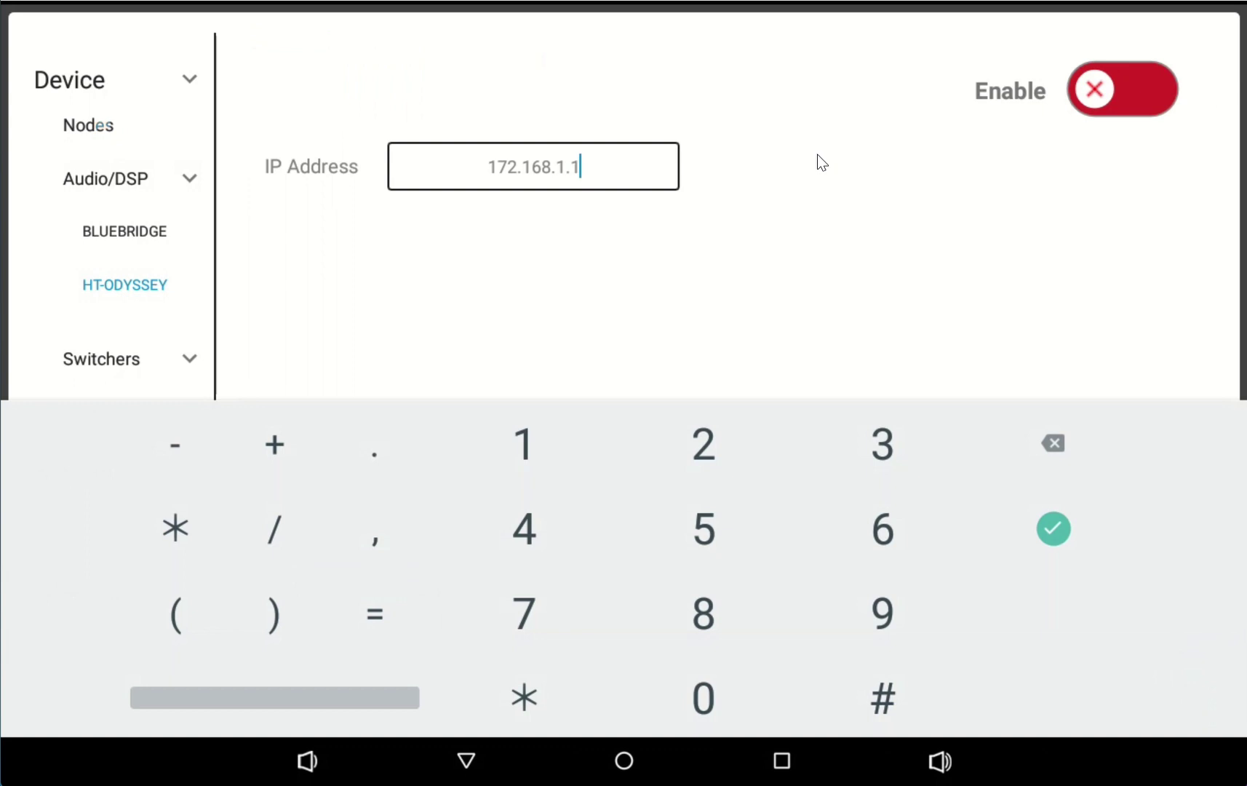
text(46)
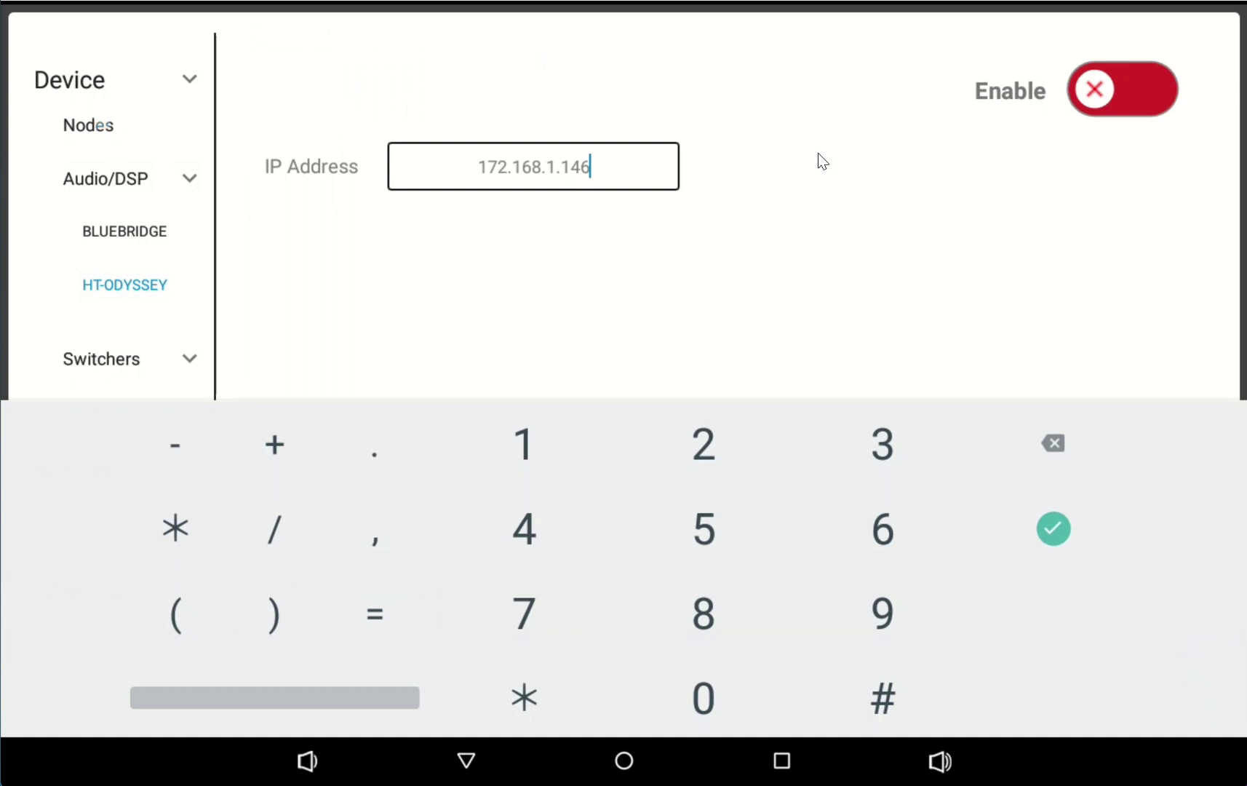
key(Return)
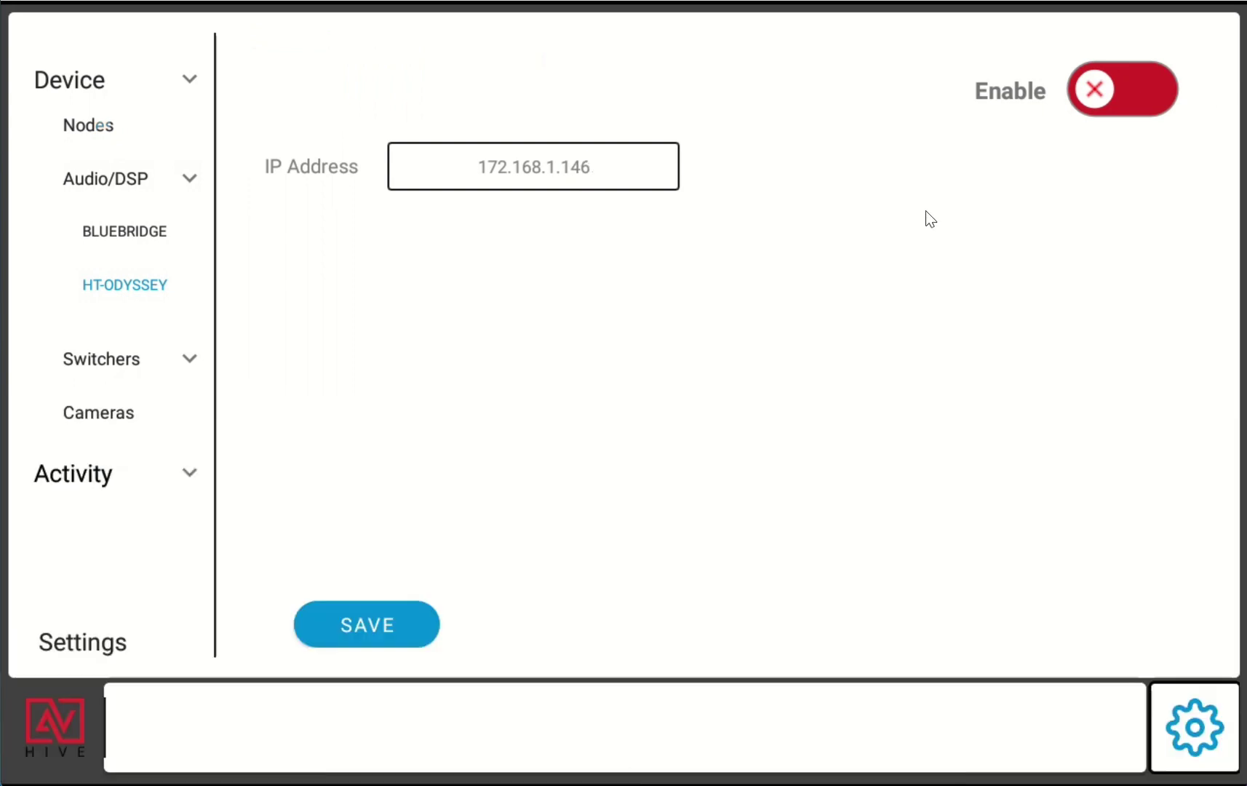
click(393, 621)
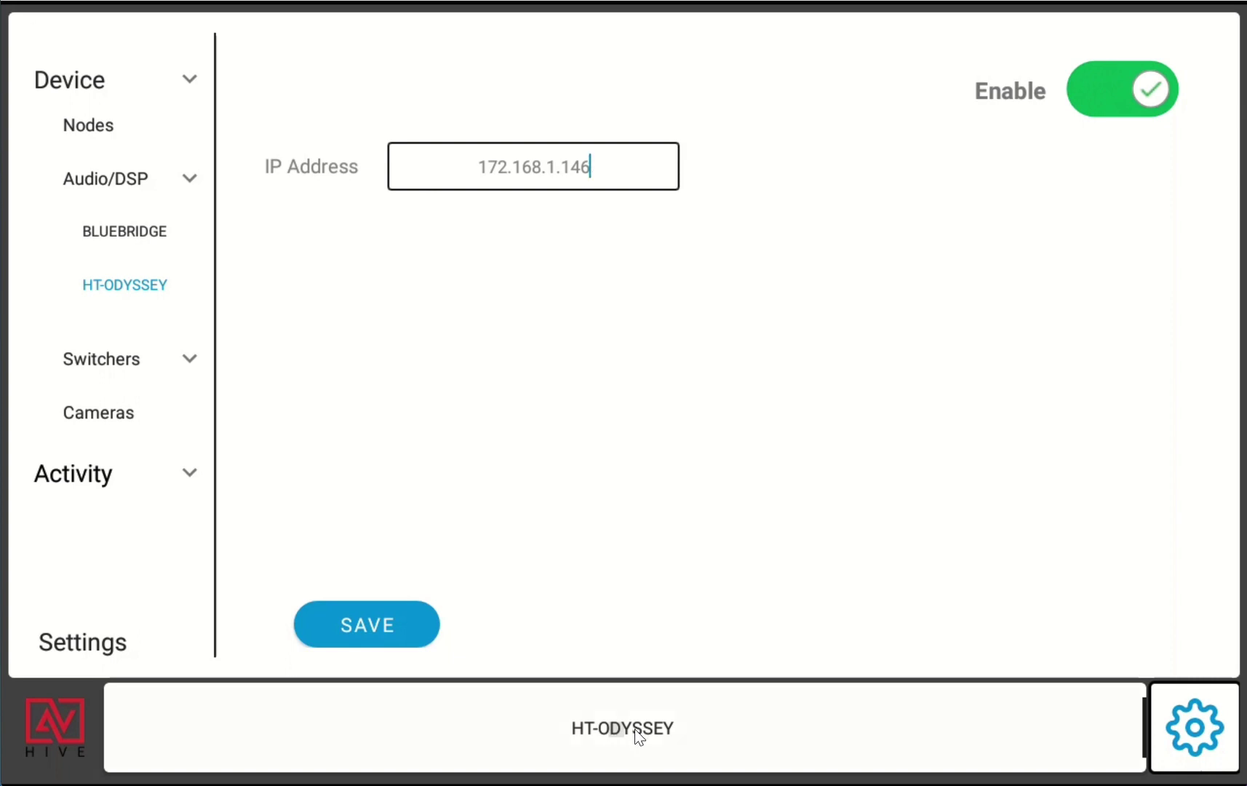
Step: View the HT-ODYSSEY control page with its display, presentation, microphone and volume controls, and return to the configuration area
click(635, 730)
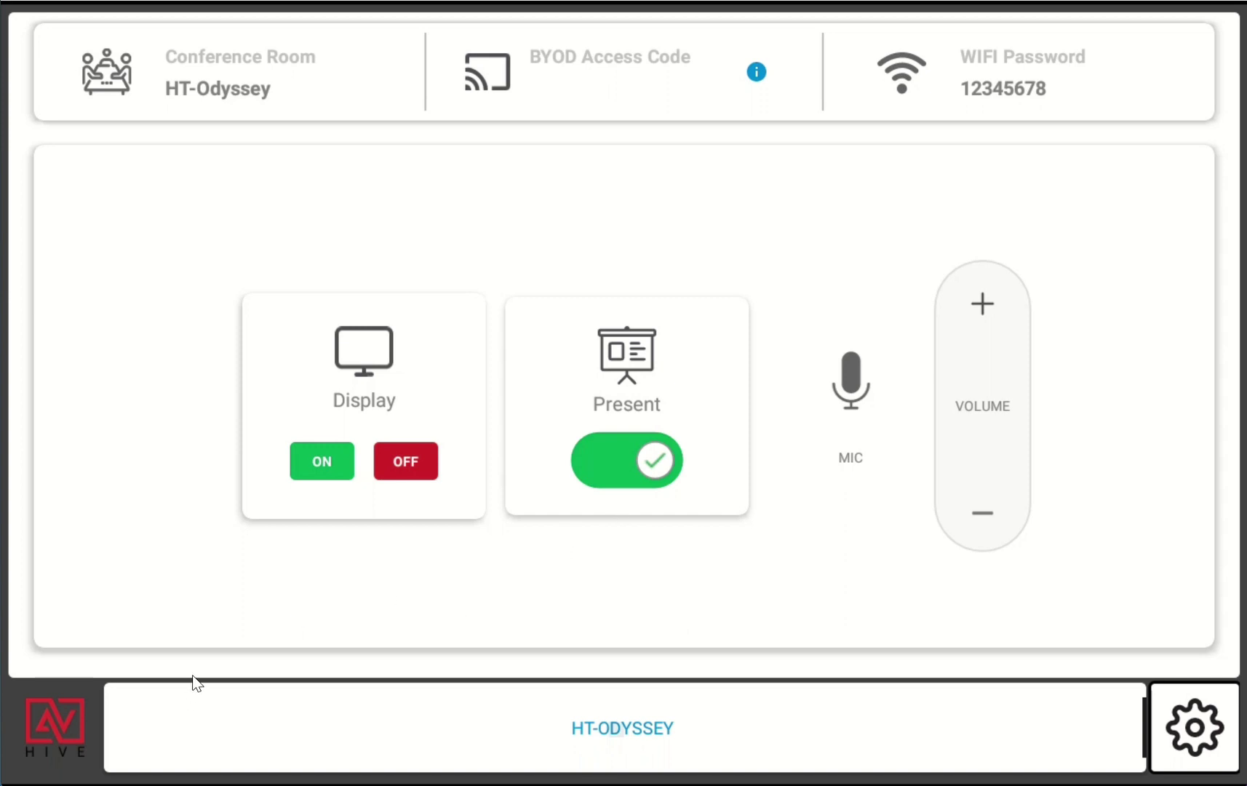
click(1197, 732)
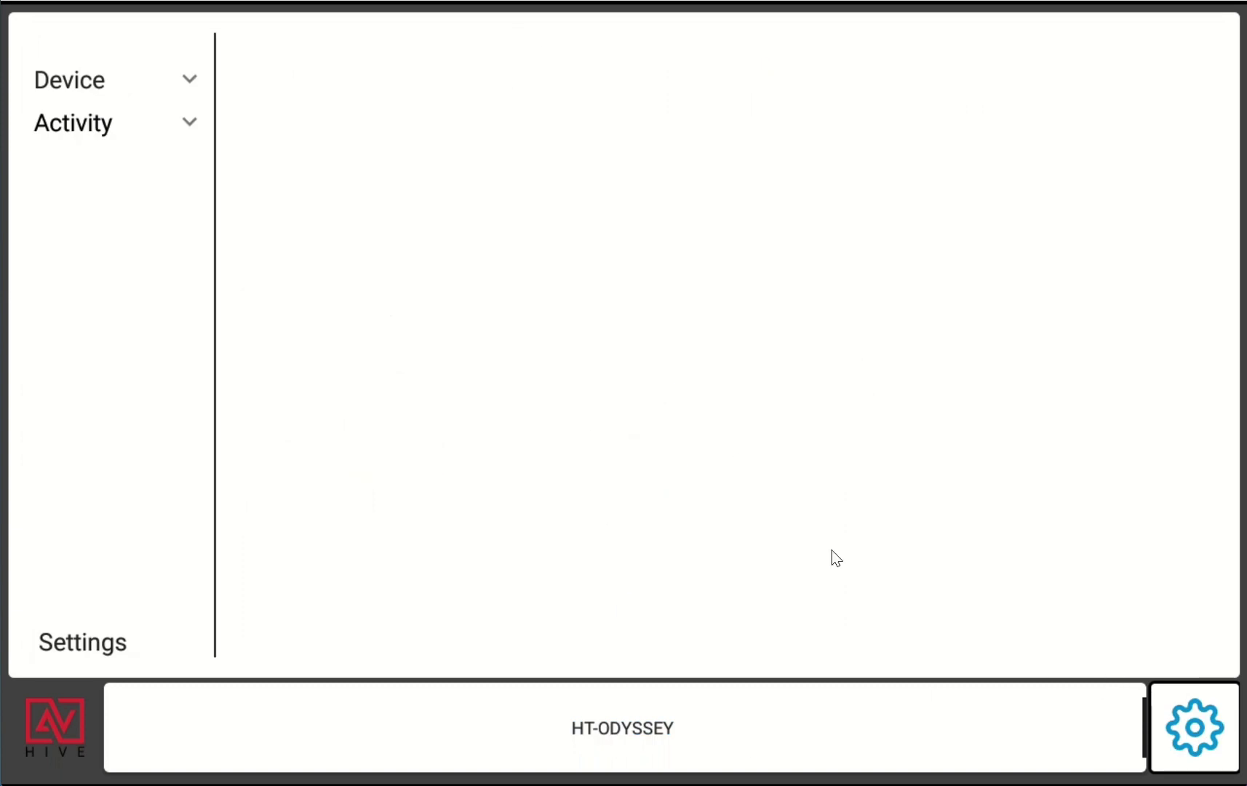
Step: Switch to Chrome and examine the BYOD, RS232 display control and CEC sections of the HT-Odyssey's general settings
key(super+Tab)
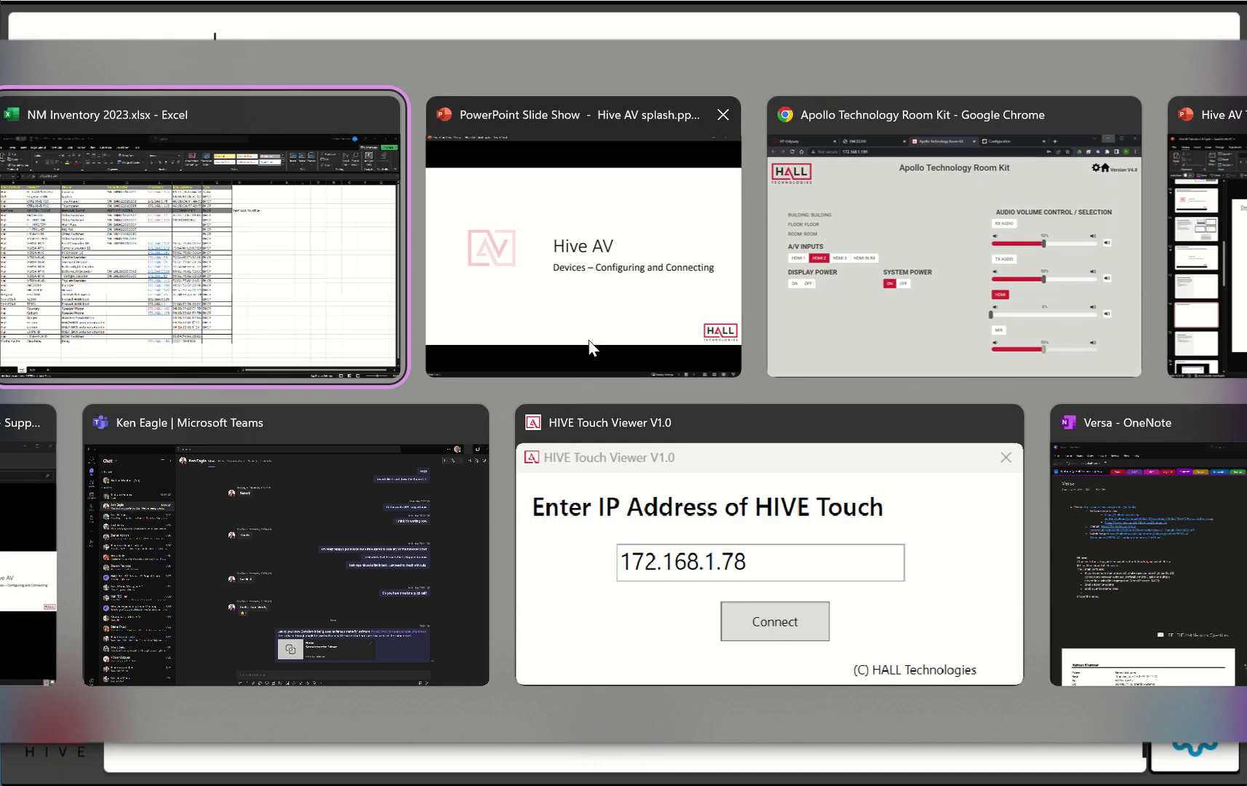
key(Escape)
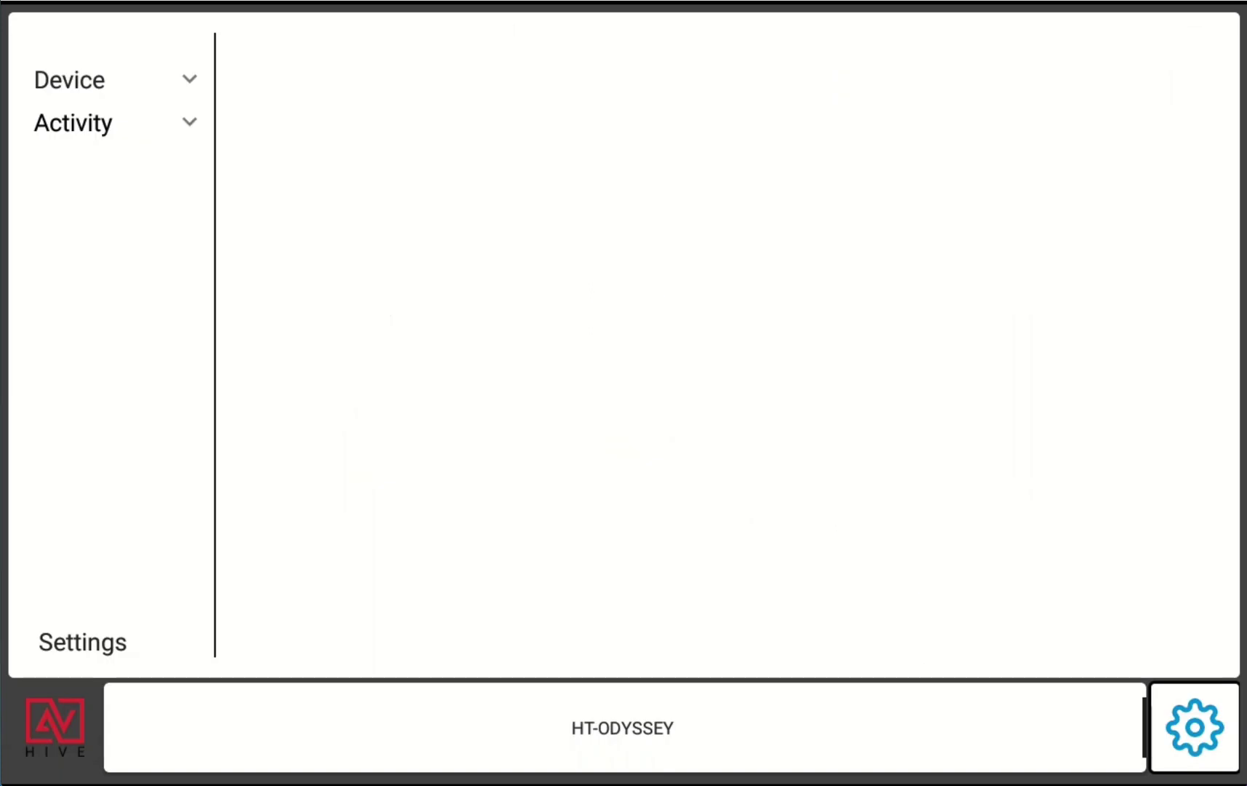
key(alt+Tab)
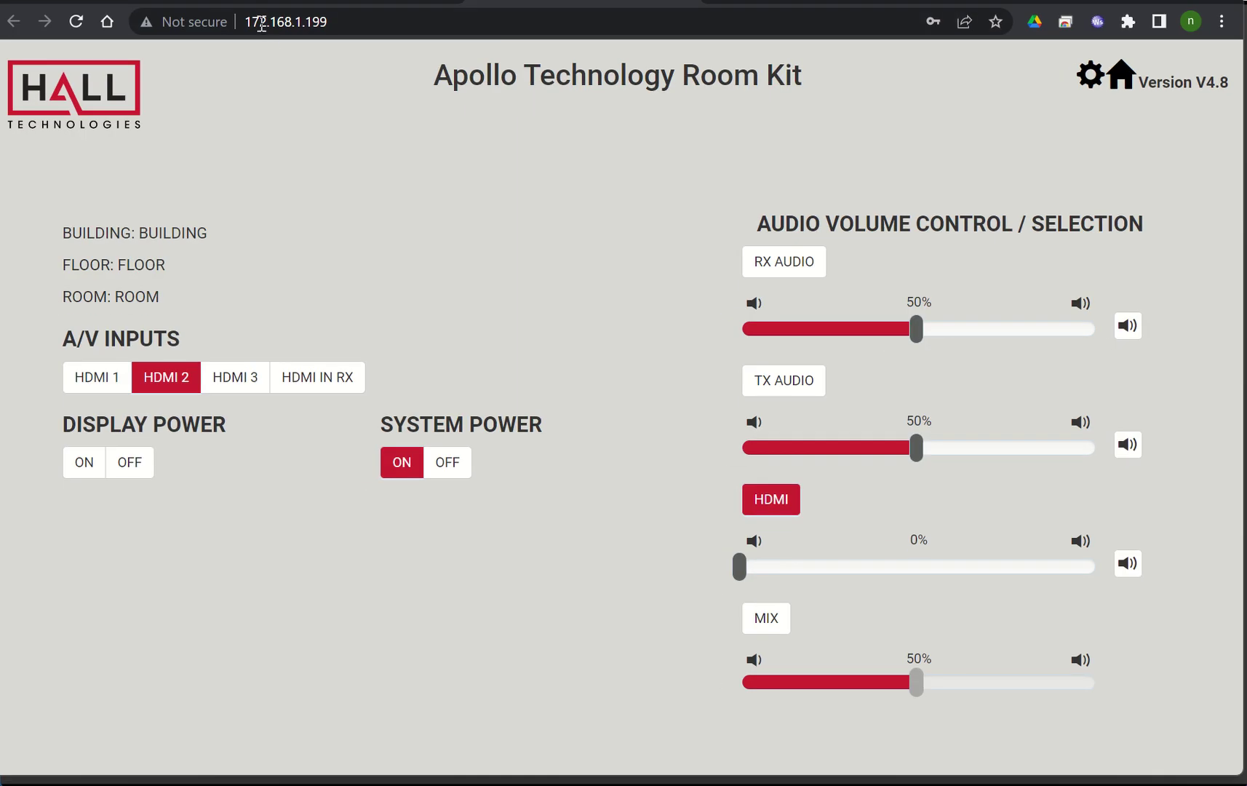
click(124, 4)
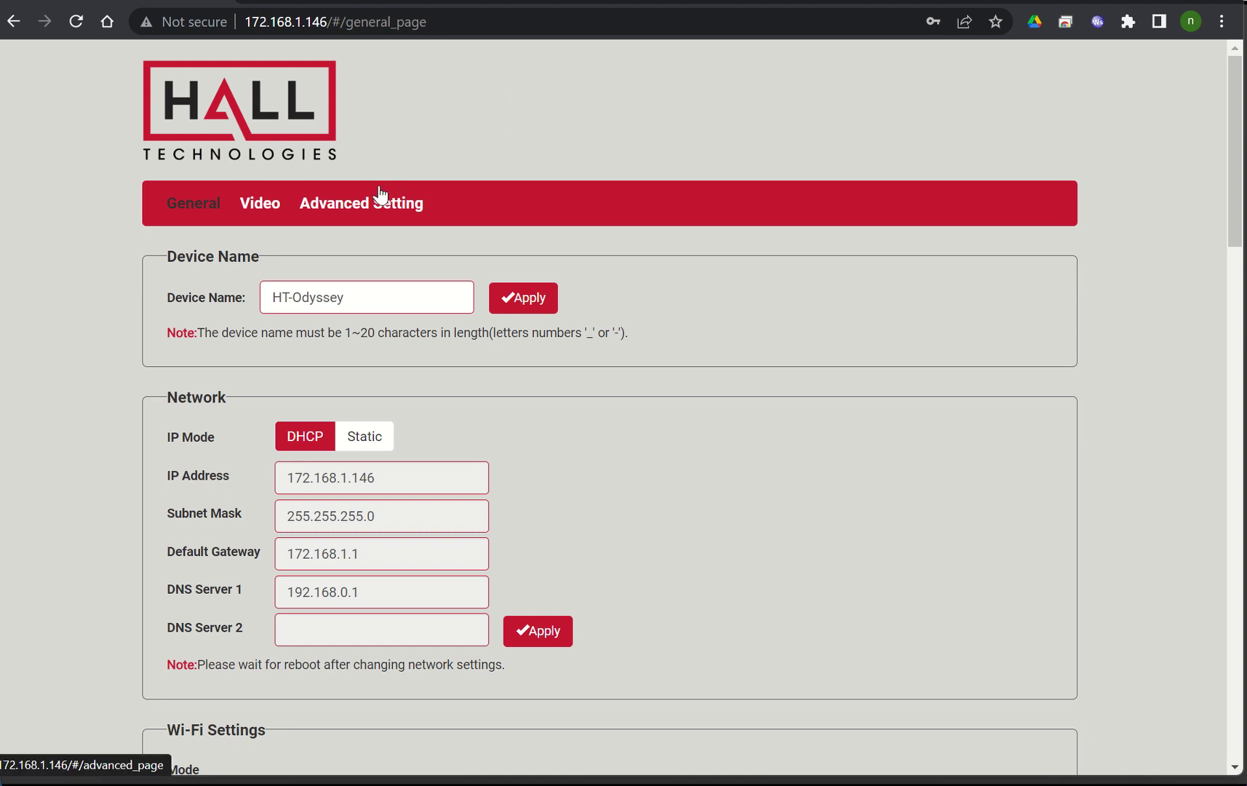
scroll(724, 368, down, 8)
scroll(728, 411, down, 12)
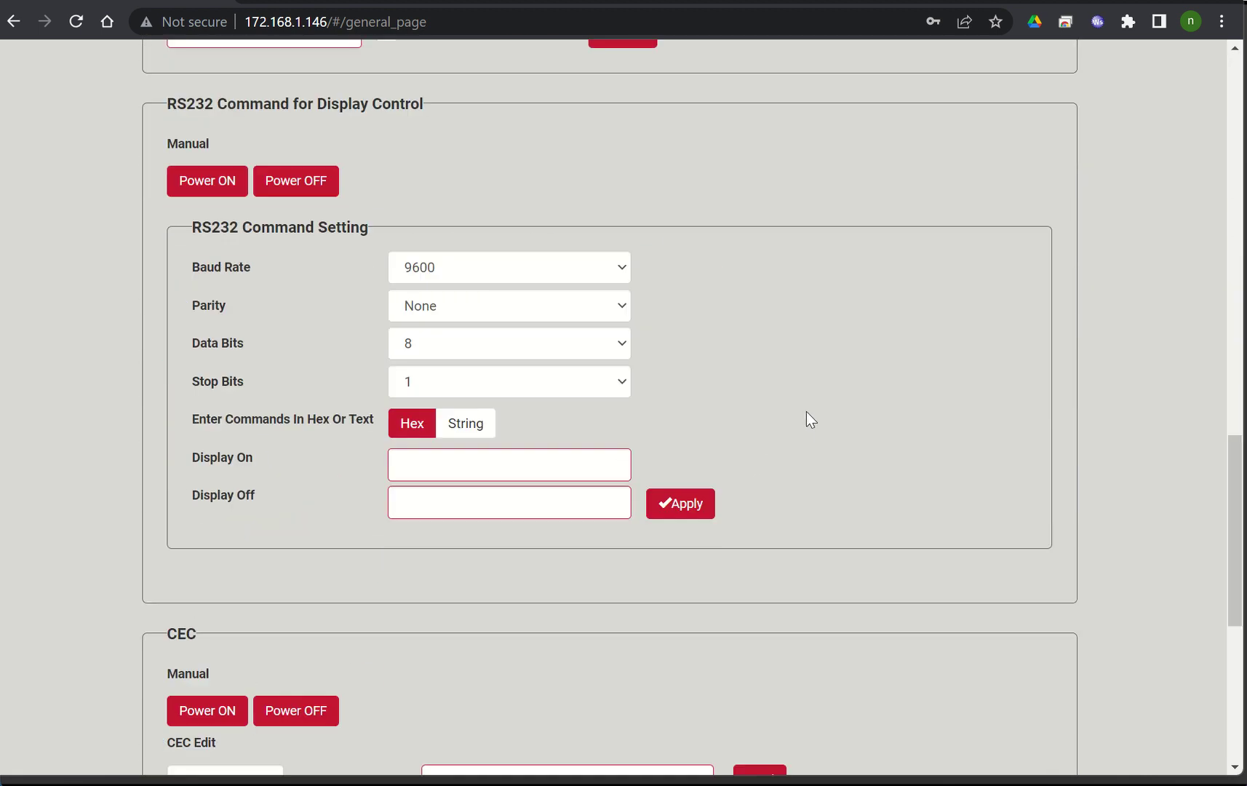
scroll(817, 415, up, 3)
scroll(844, 418, up, 4)
scroll(860, 418, down, 7)
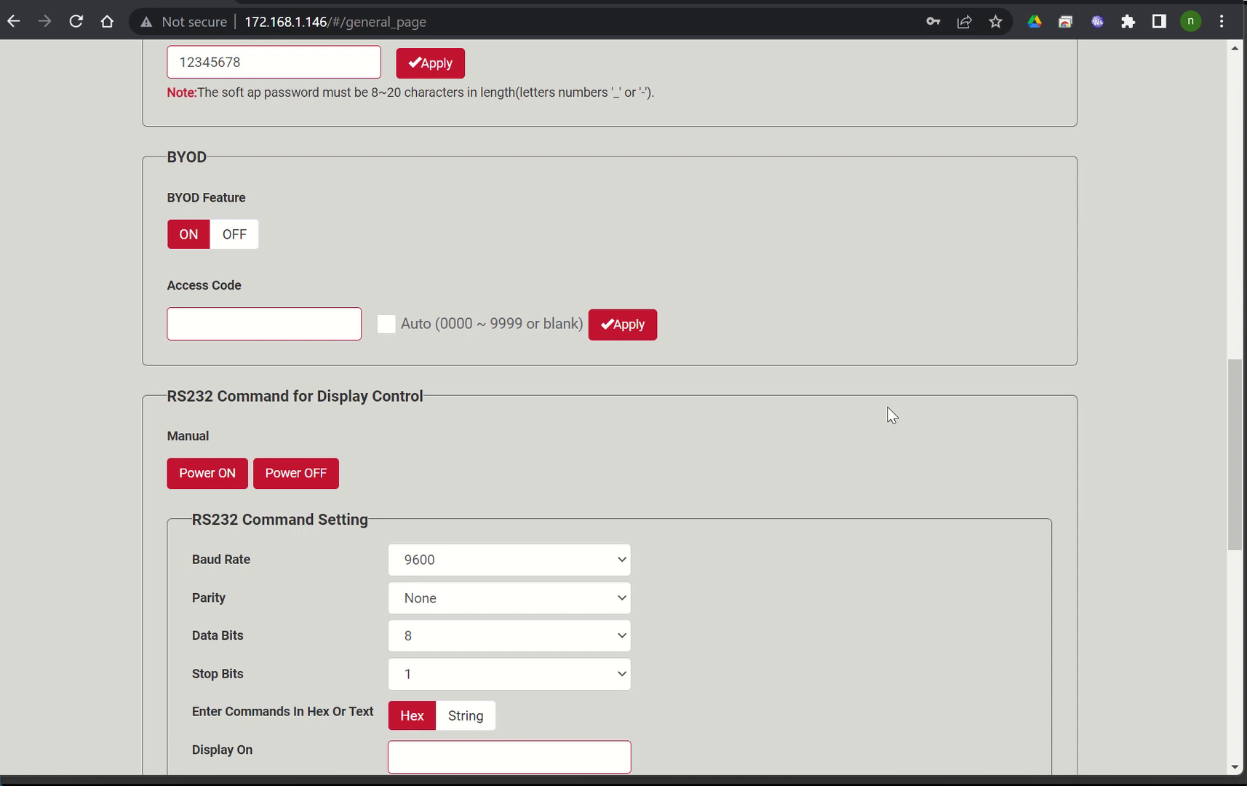
scroll(888, 412, up, 3)
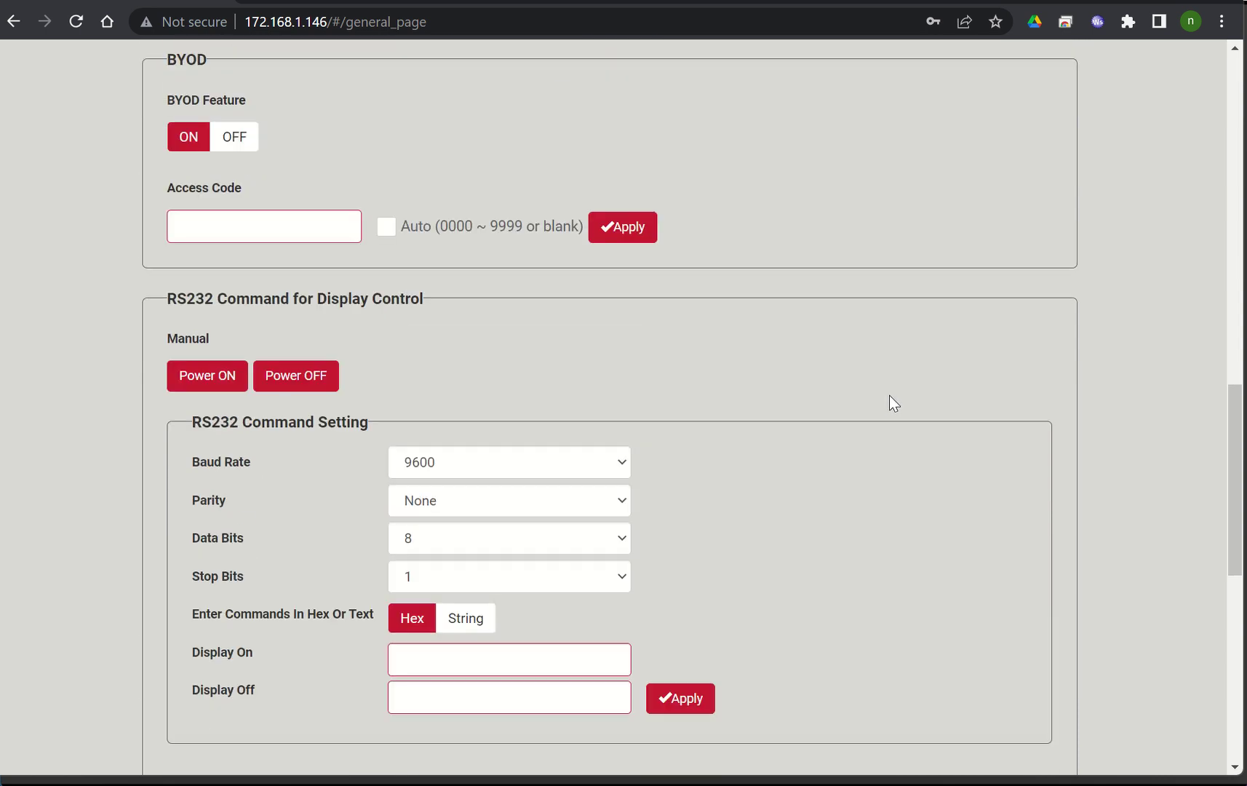
scroll(890, 396, down, 3)
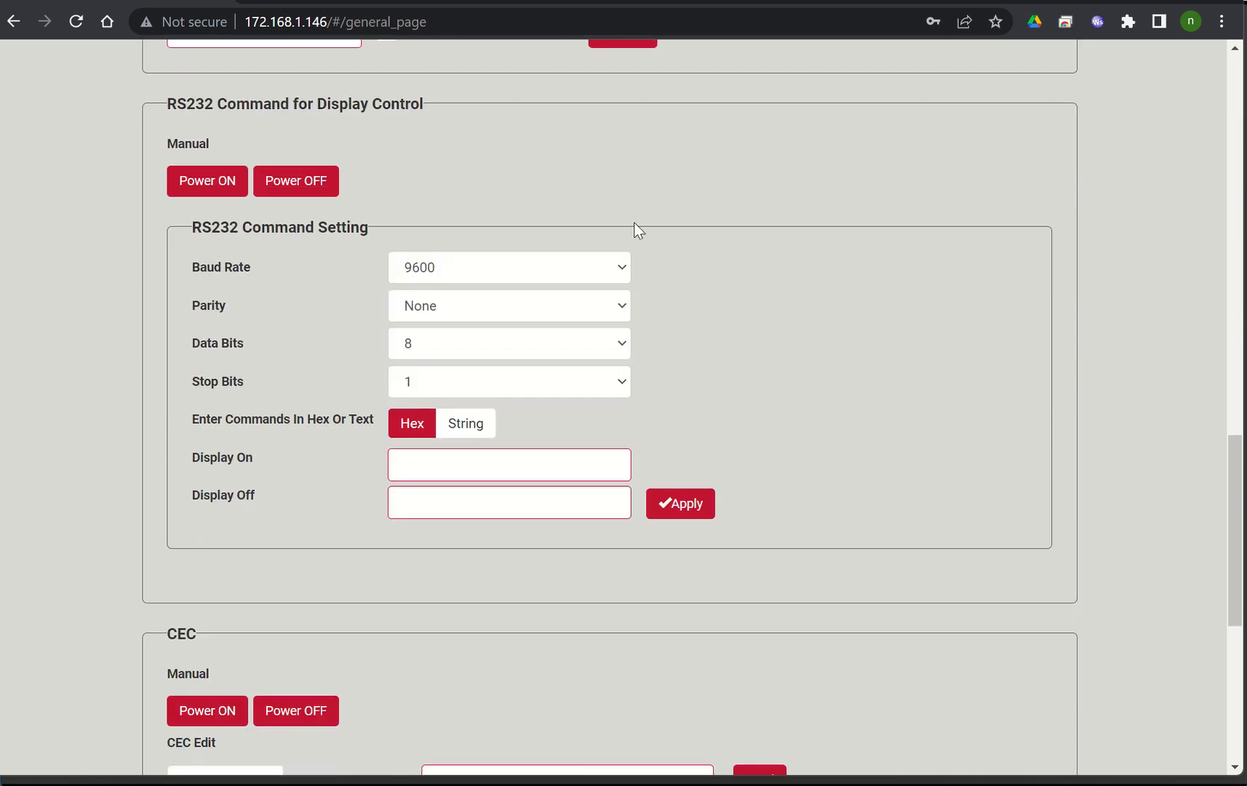
scroll(894, 251, down, 4)
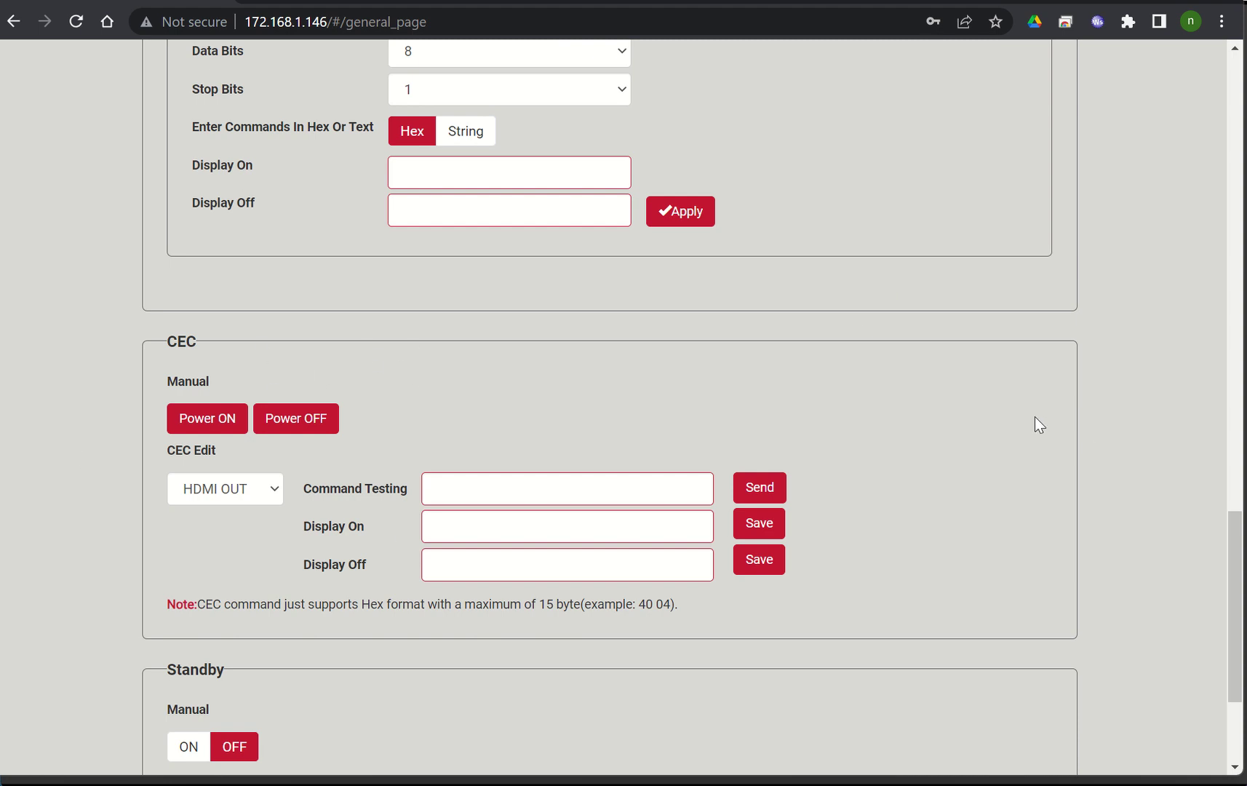
scroll(813, 417, up, 9)
scroll(807, 444, up, 8)
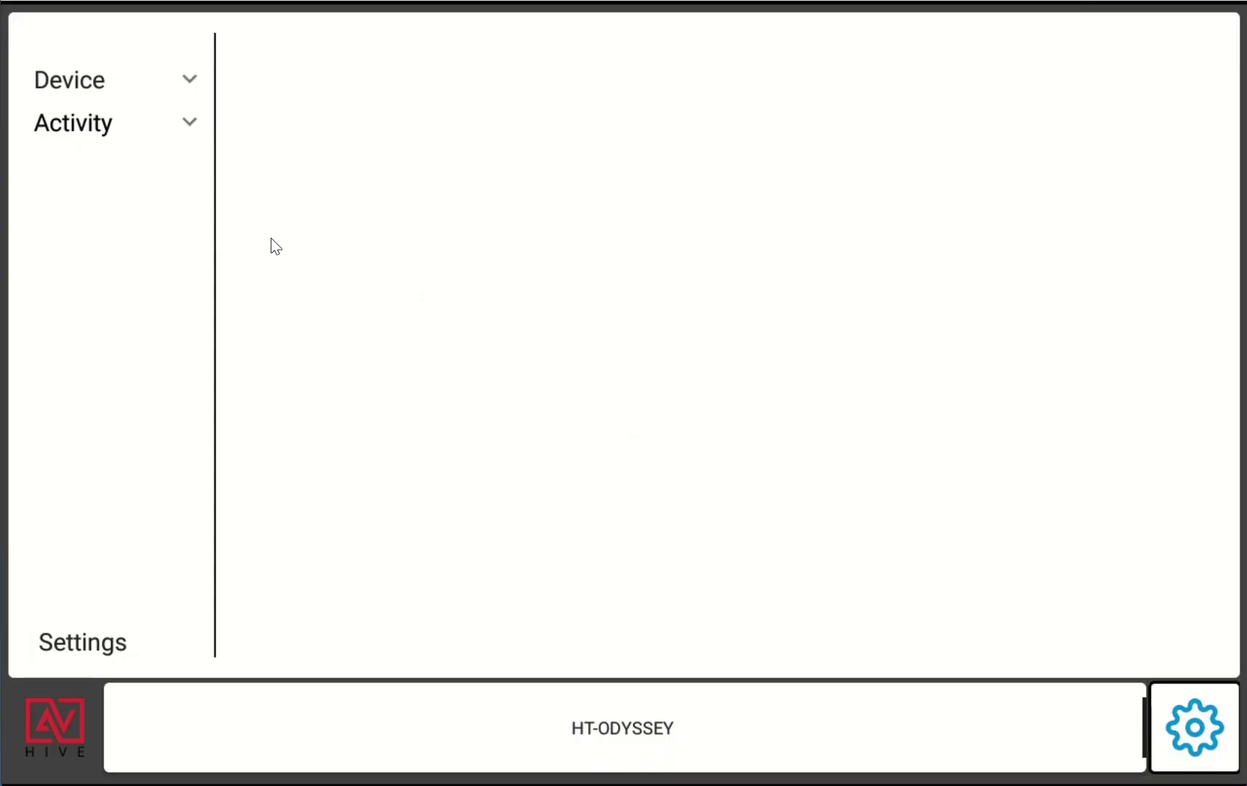
Step: Set the EMCEE-200 switcher's IP address to 172.168.1.72, save the configuration and enable the device
click(187, 79)
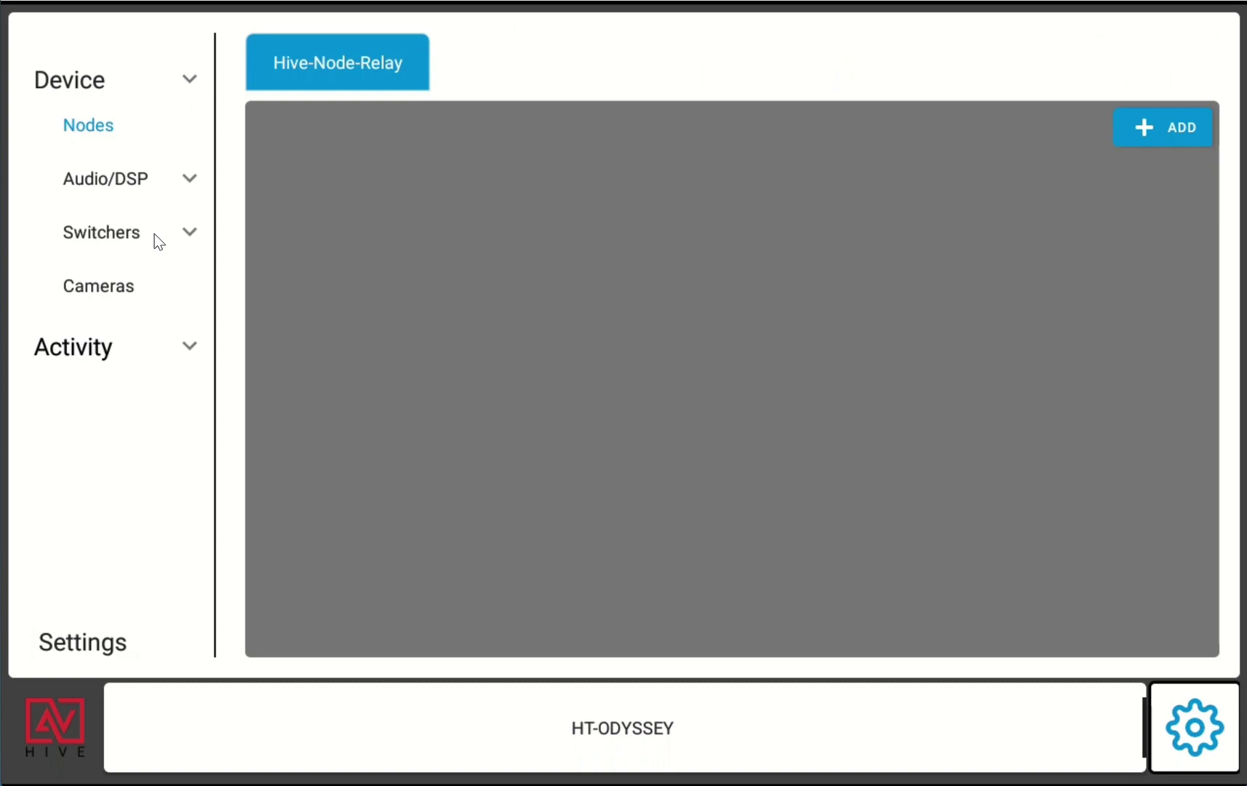
click(193, 233)
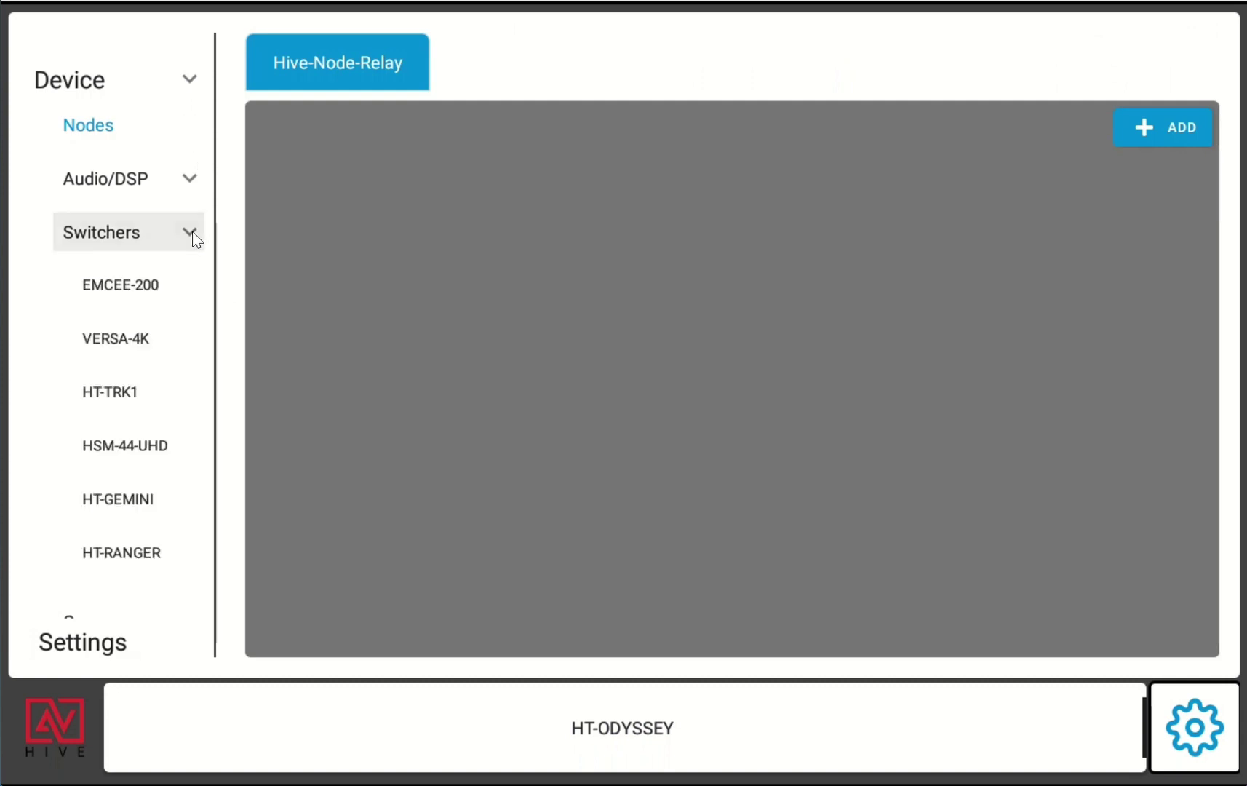
click(135, 286)
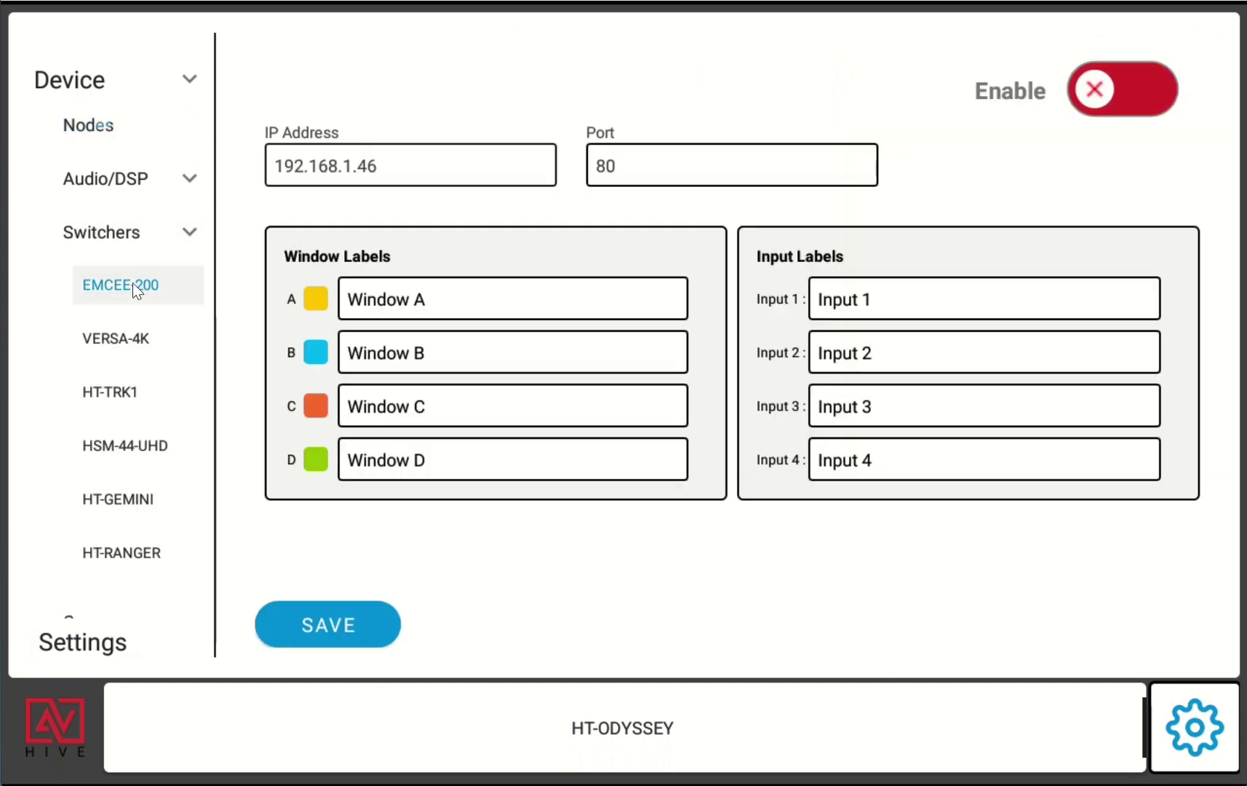
click(438, 166)
key(BackSpace)
key(BackSpace)
key(BackSpace)
key(BackSpace)
key(BackSpace)
key(BackSpace)
key(BackSpace)
key(BackSpace)
key(BackSpace)
key(BackSpace)
key(BackSpace)
key(BackSpace)
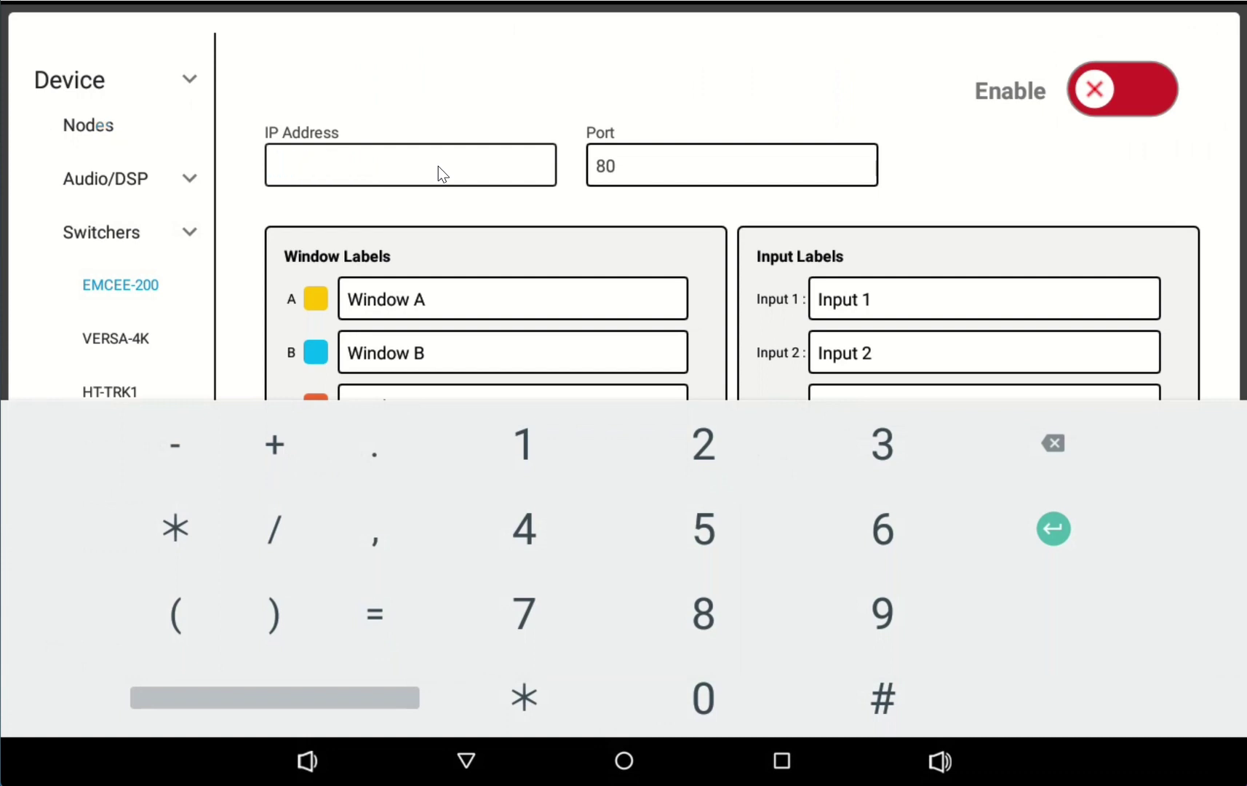
text(172.168.1.72)
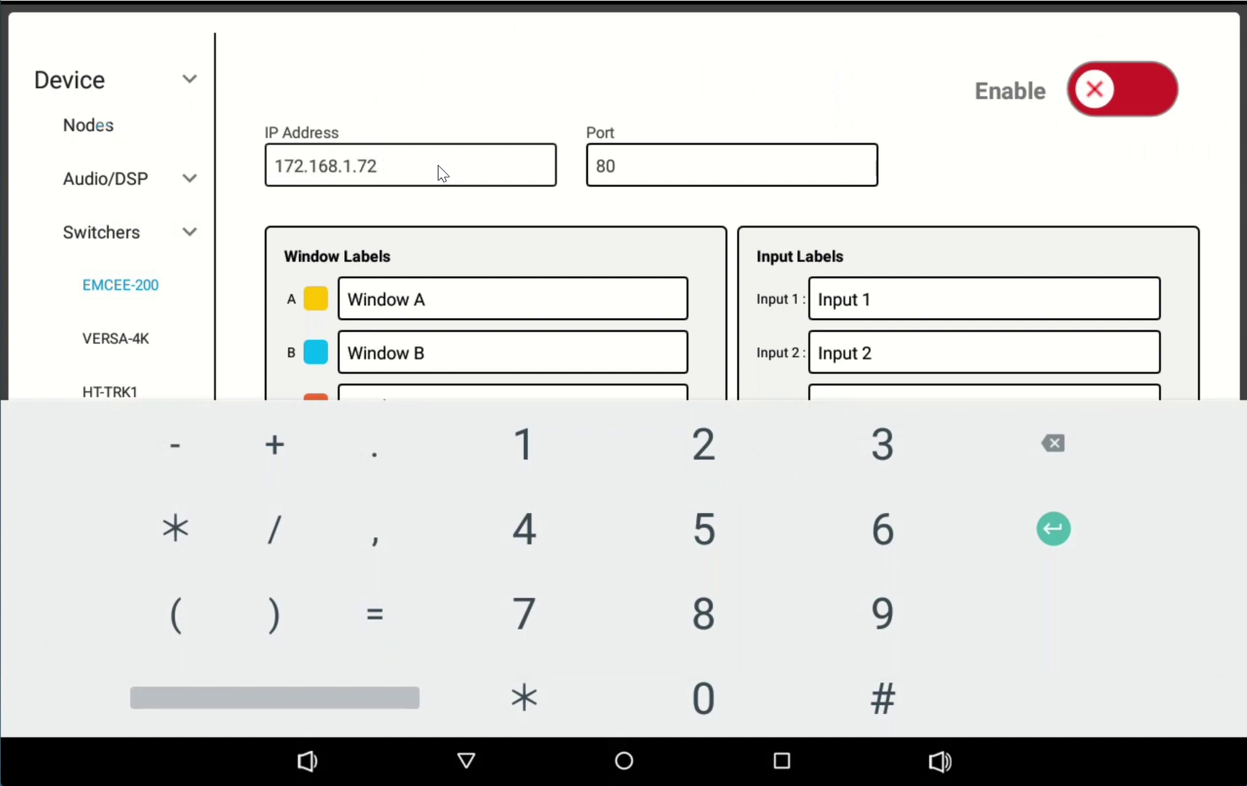
key(Return)
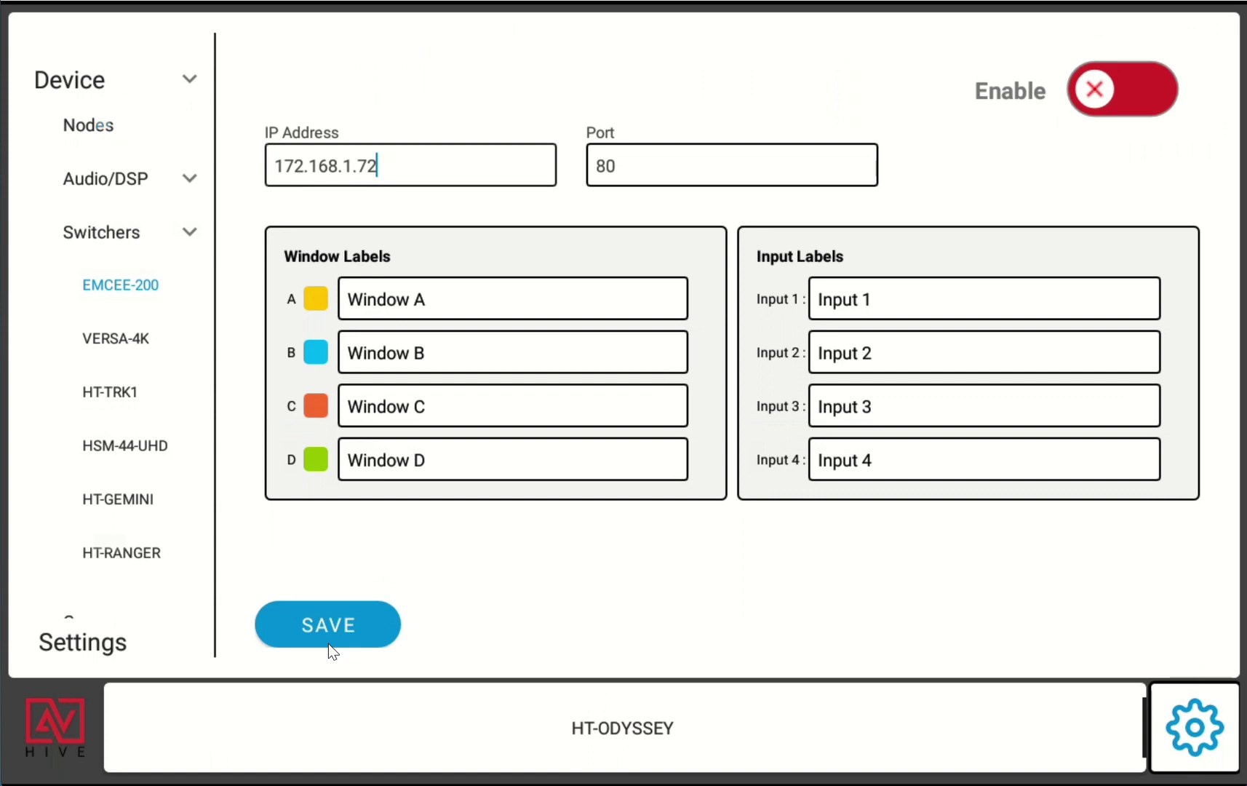
click(355, 627)
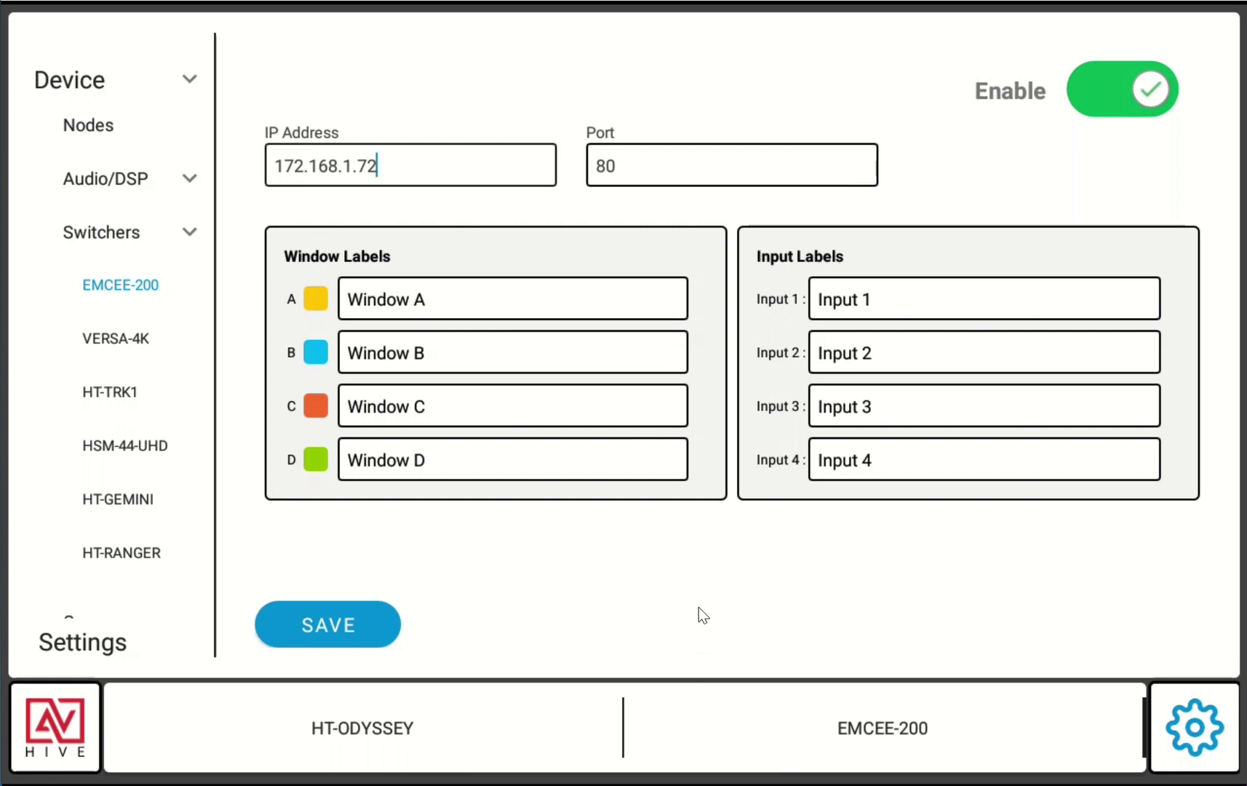
Step: Switch to Chrome, view the EMCEE200's video routing and audio page at 172.168.1.72, and return to the HT-Odyssey page
key(alt+Tab)
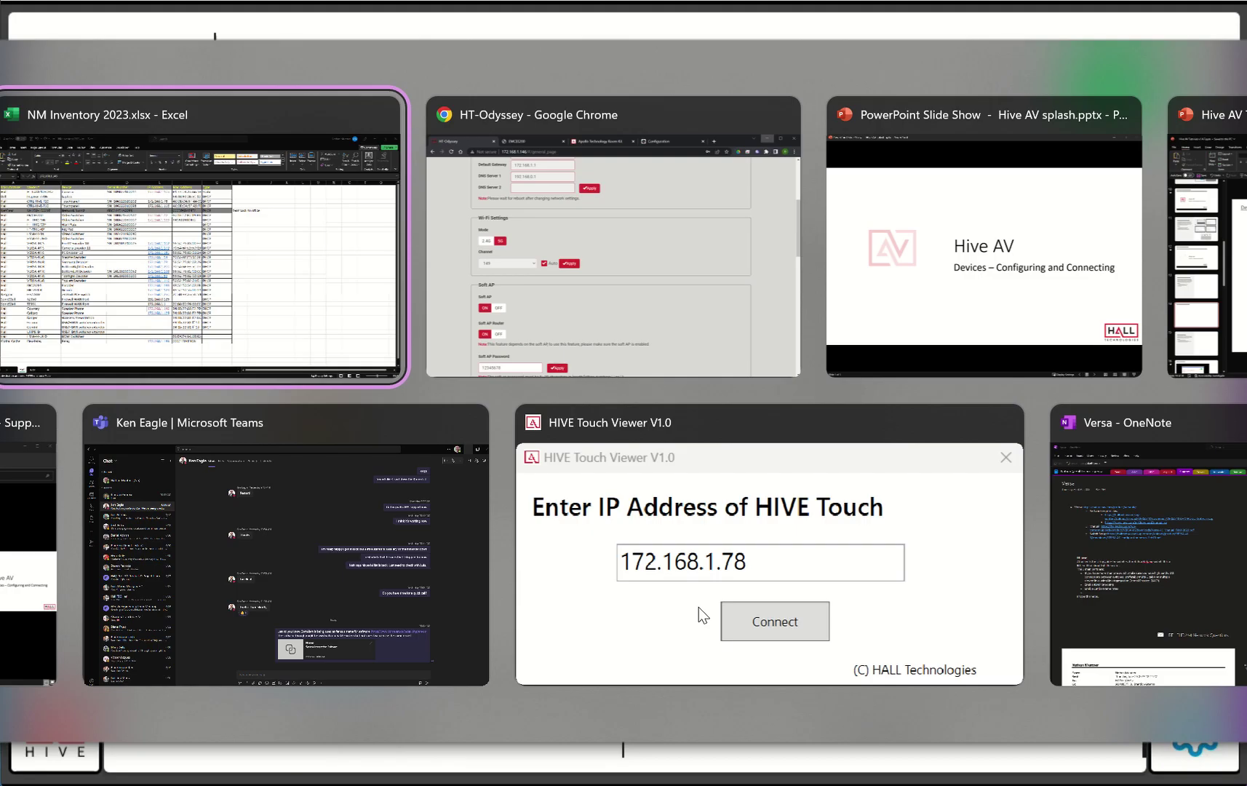
click(607, 361)
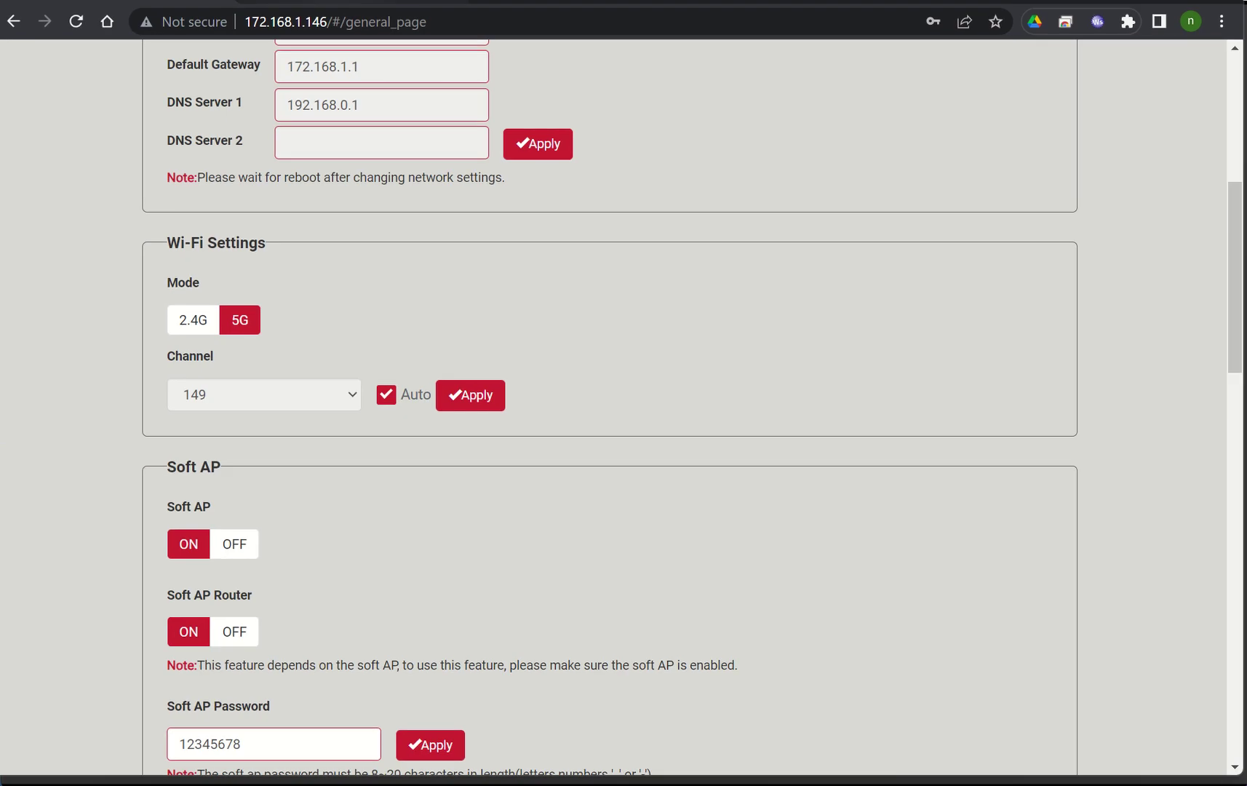
click(350, 2)
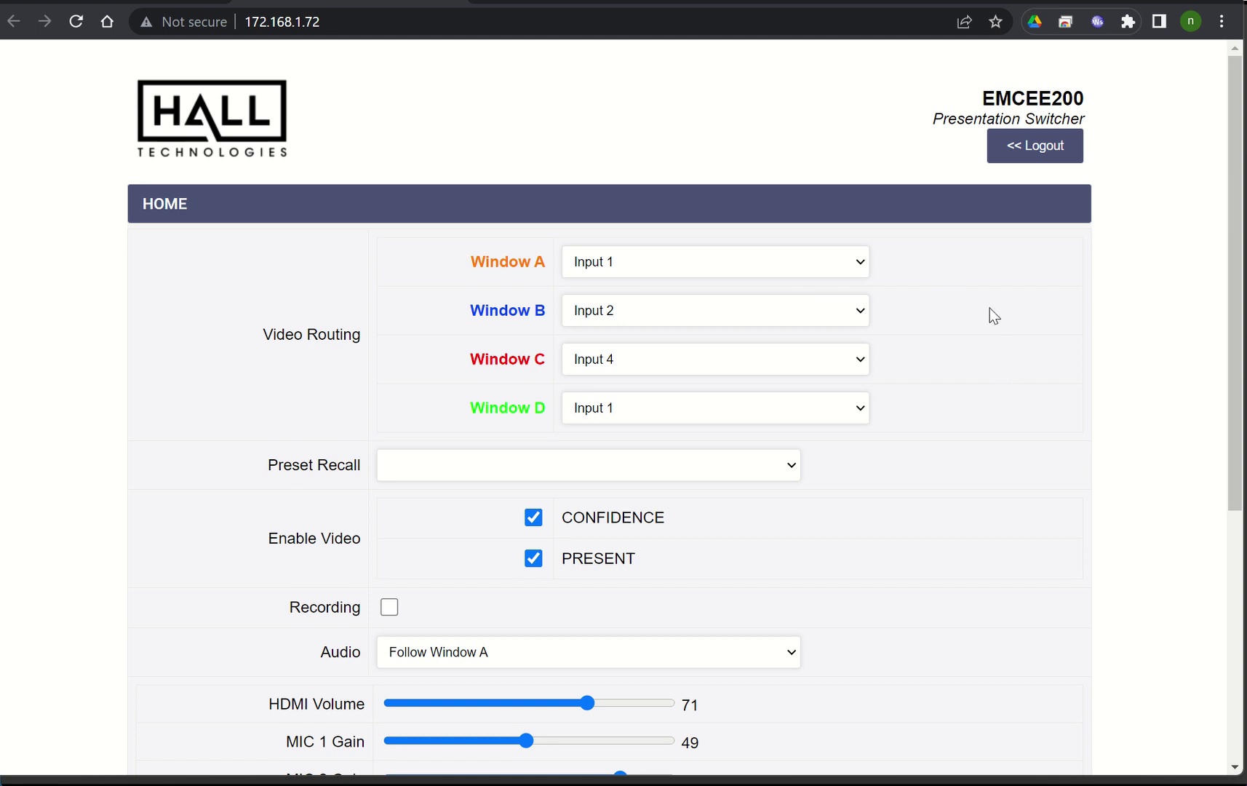
click(119, 1)
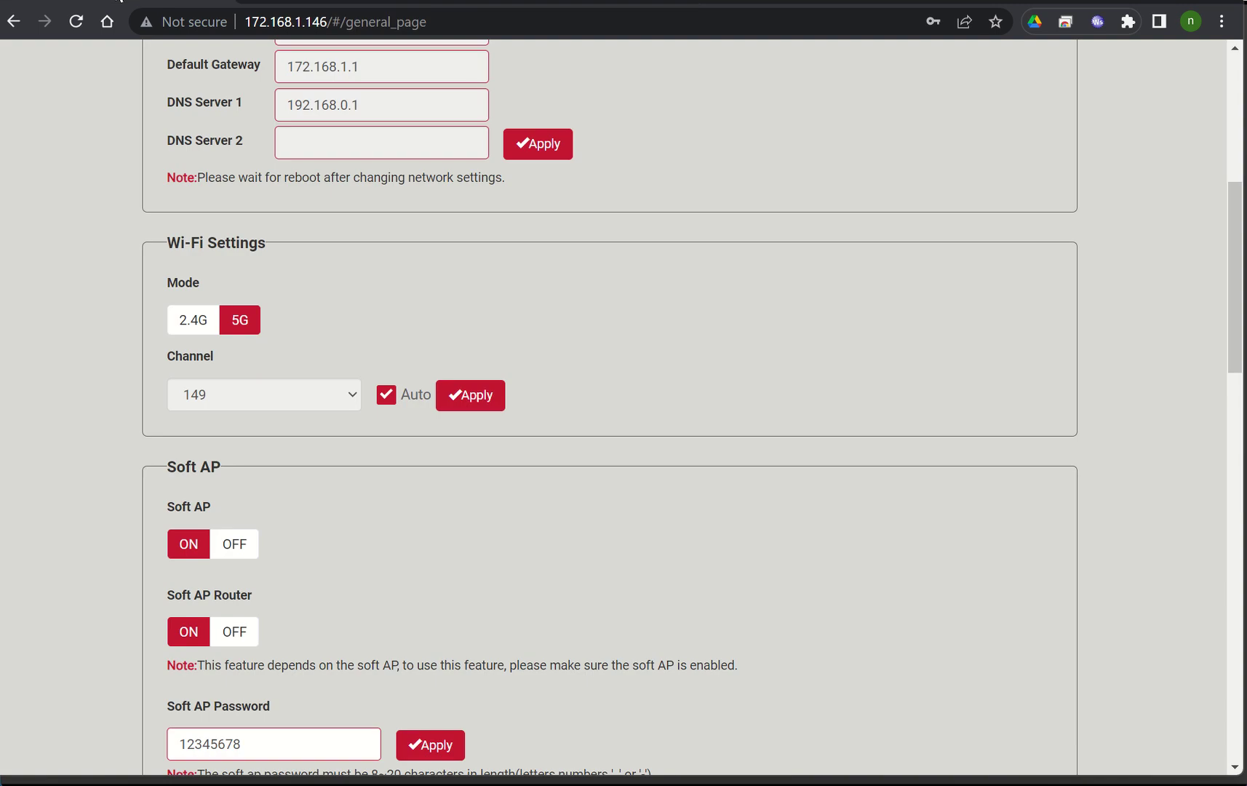
Step: Examine the EMCEE200 web page's video routing, preset, audio and volume controls and its list of settings sections
click(273, 1)
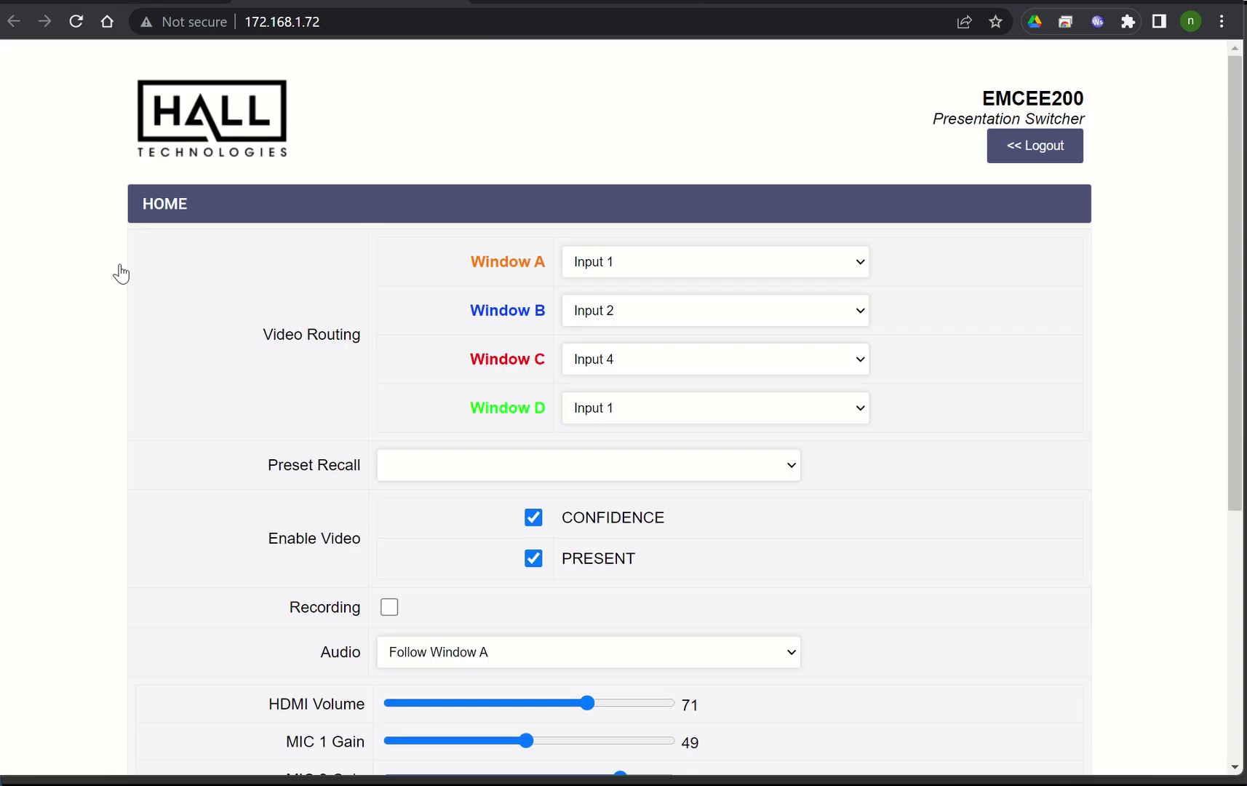
scroll(939, 414, down, 4)
scroll(1030, 362, down, 2)
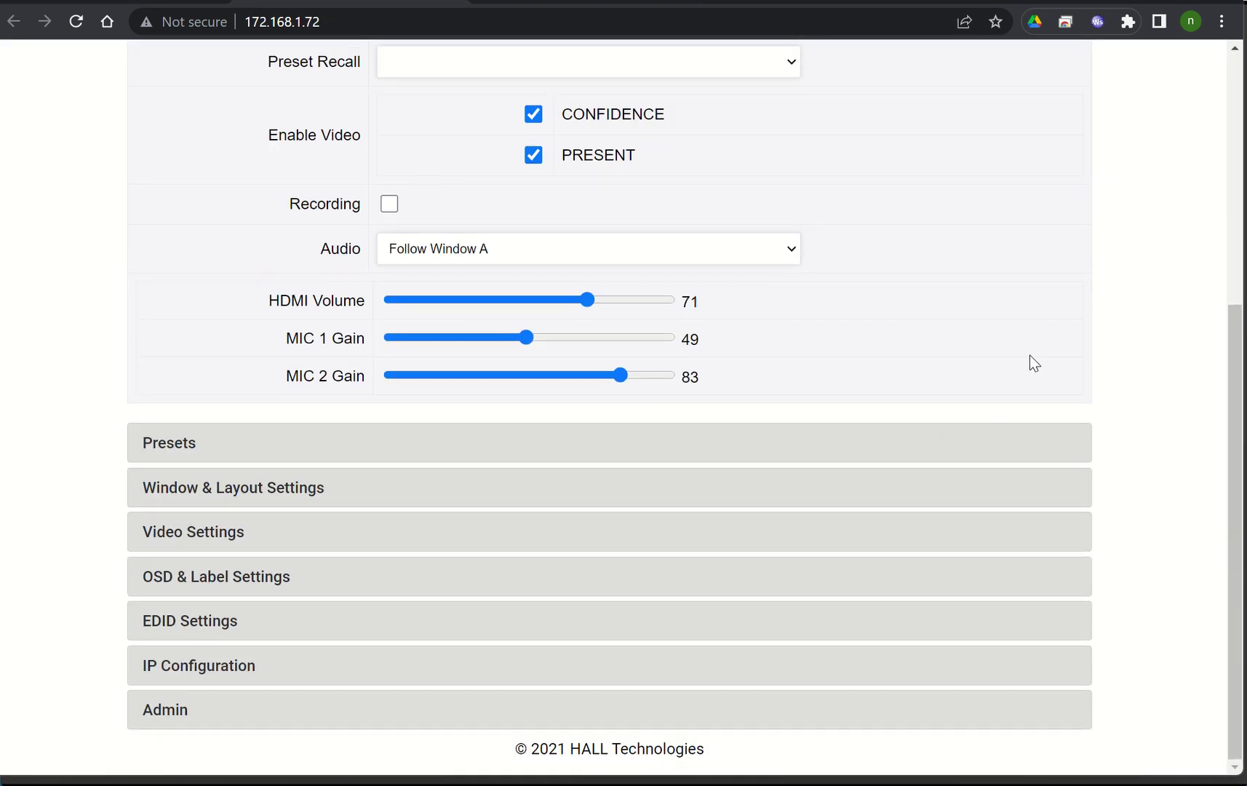
scroll(996, 401, up, 6)
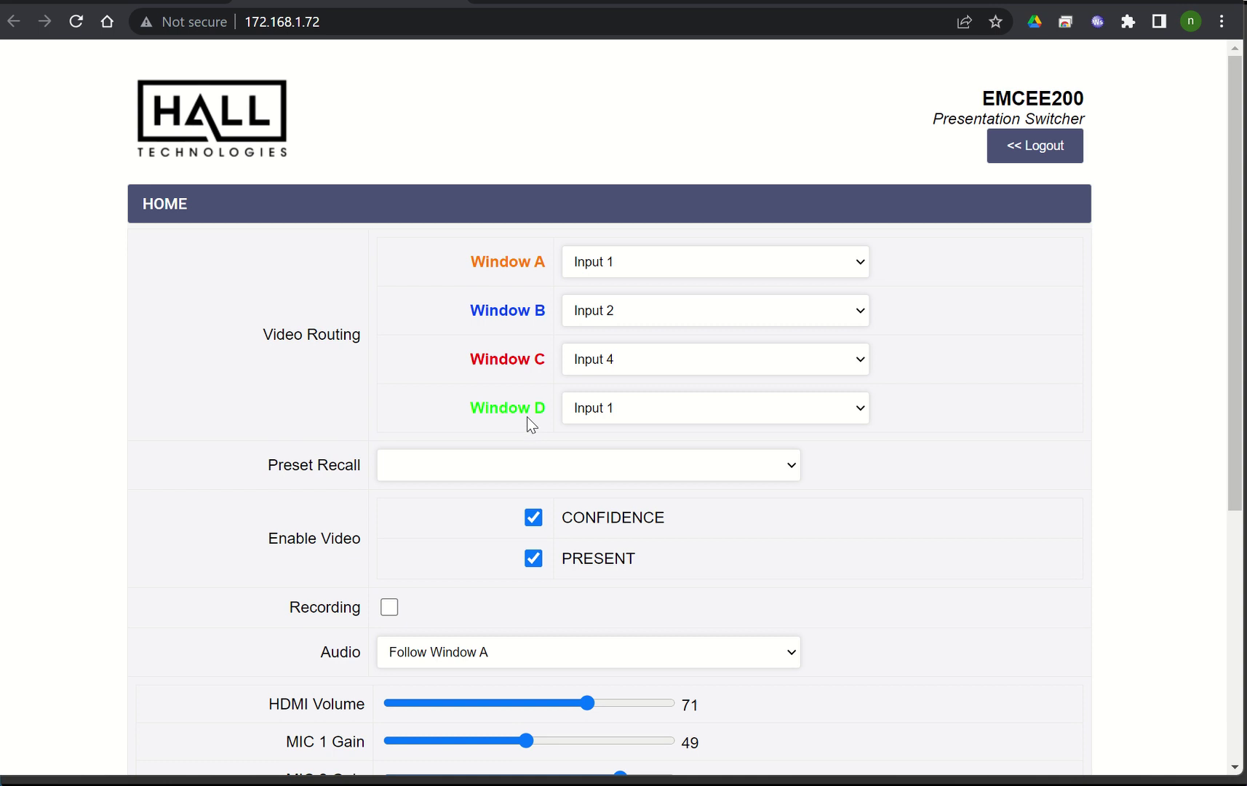
scroll(938, 612, down, 3)
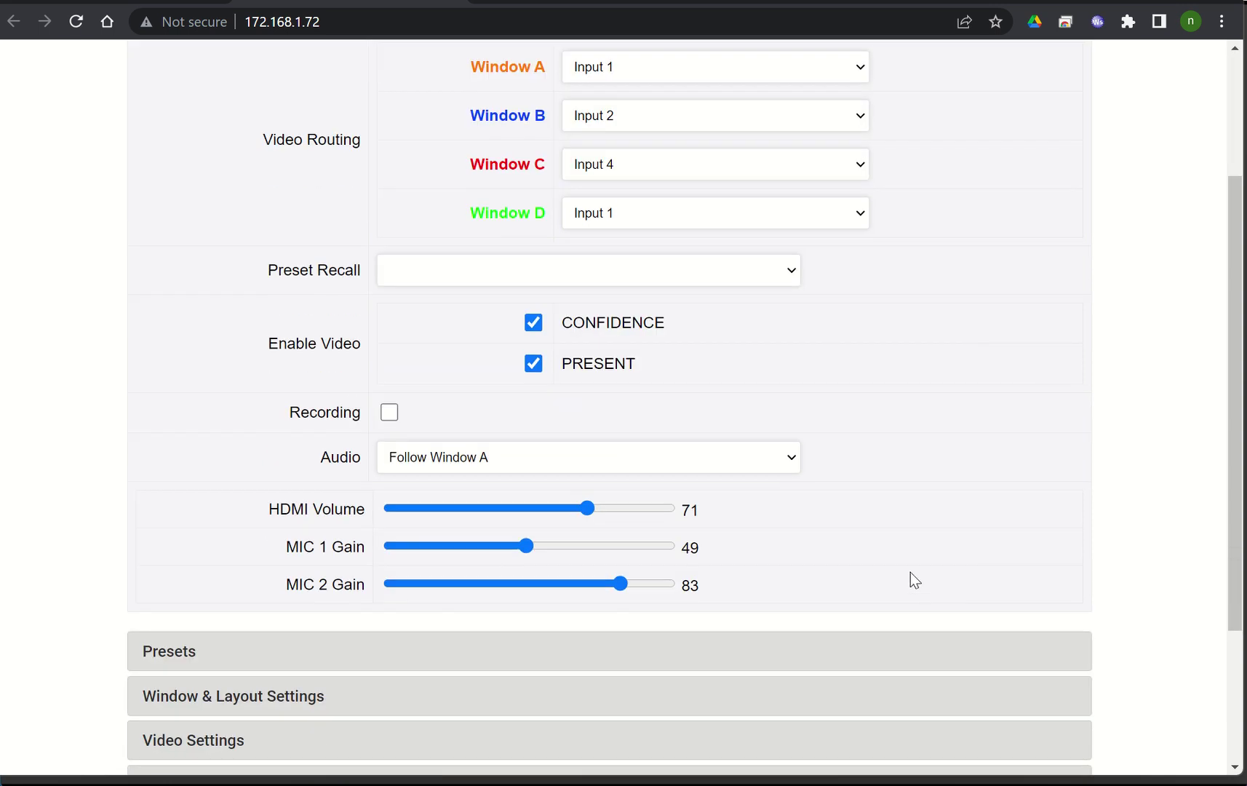
scroll(911, 571, up, 3)
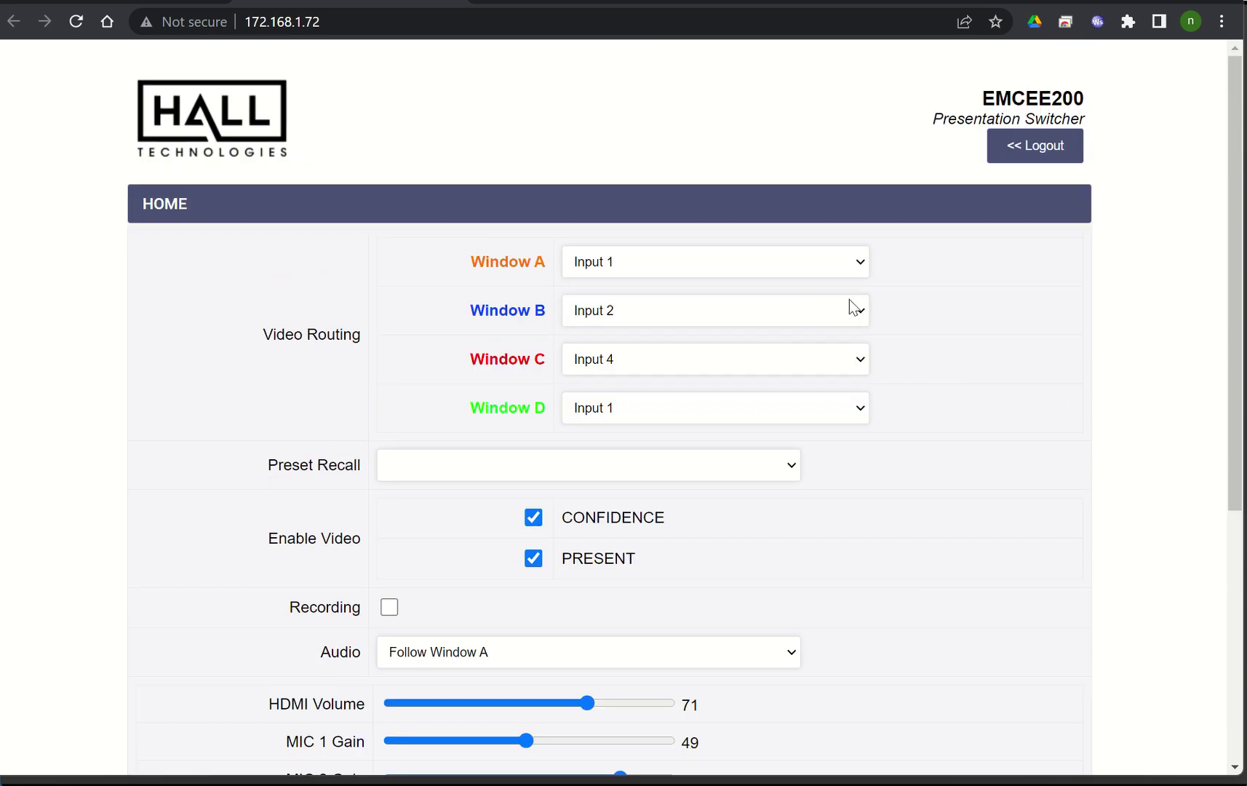
Step: Switch to Hive AV and shorten the EMCEE-200's window A label to "A"
key(alt+Tab)
click(192, 230)
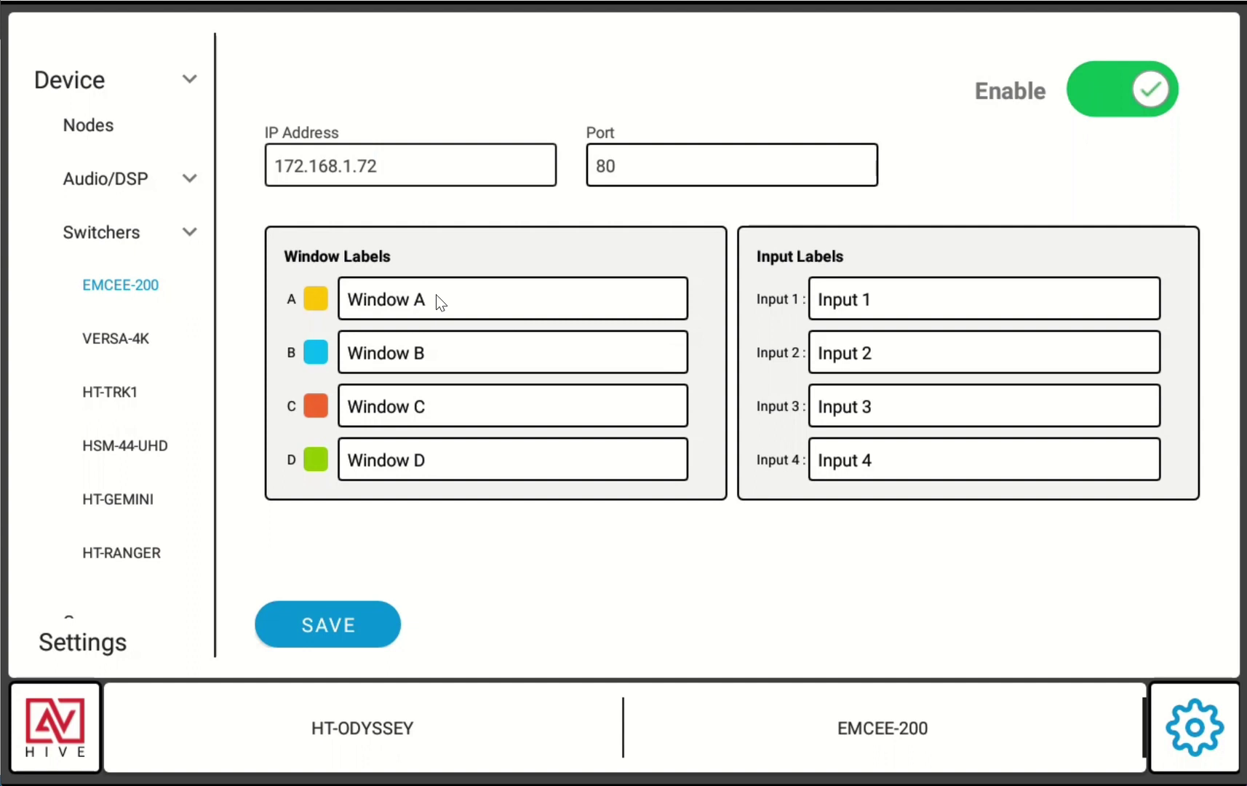
click(412, 298)
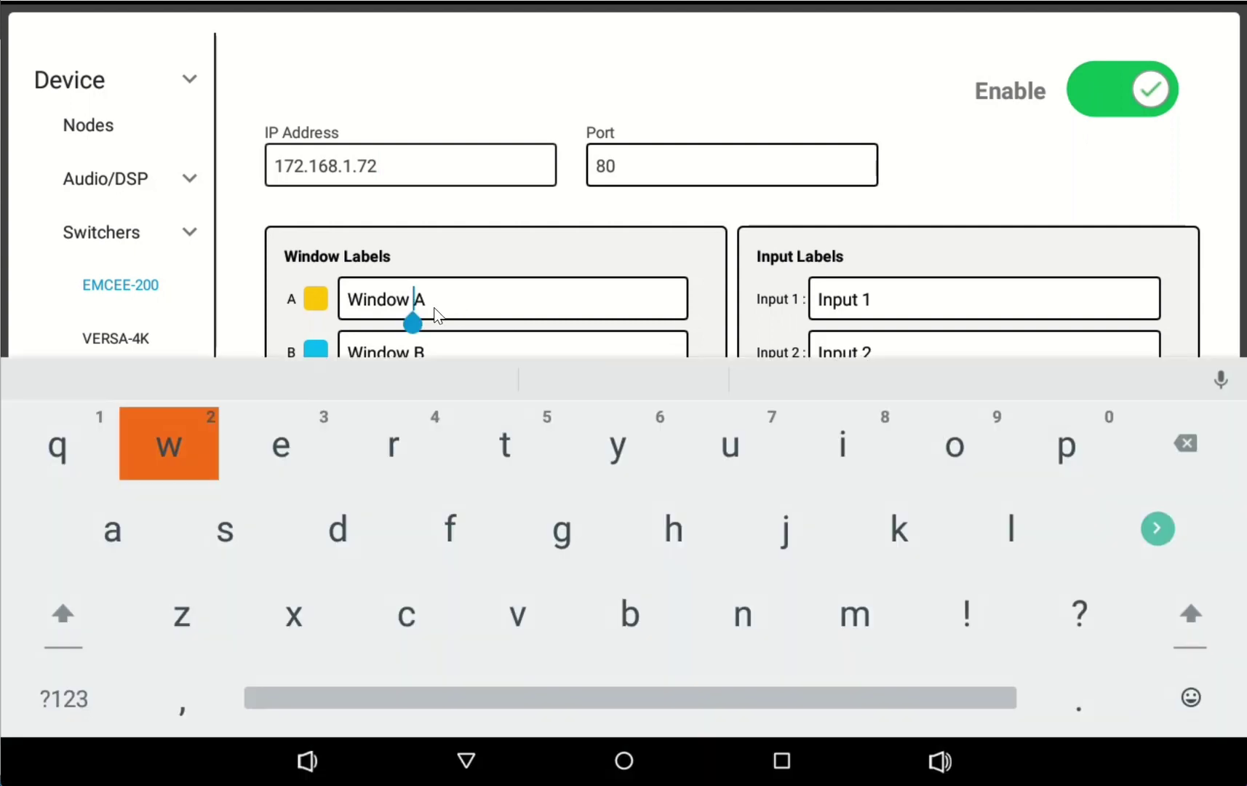
key(BackSpace)
key(BackSpace)
key(BackSpace)
key(BackSpace)
key(BackSpace)
key(BackSpace)
key(BackSpace)
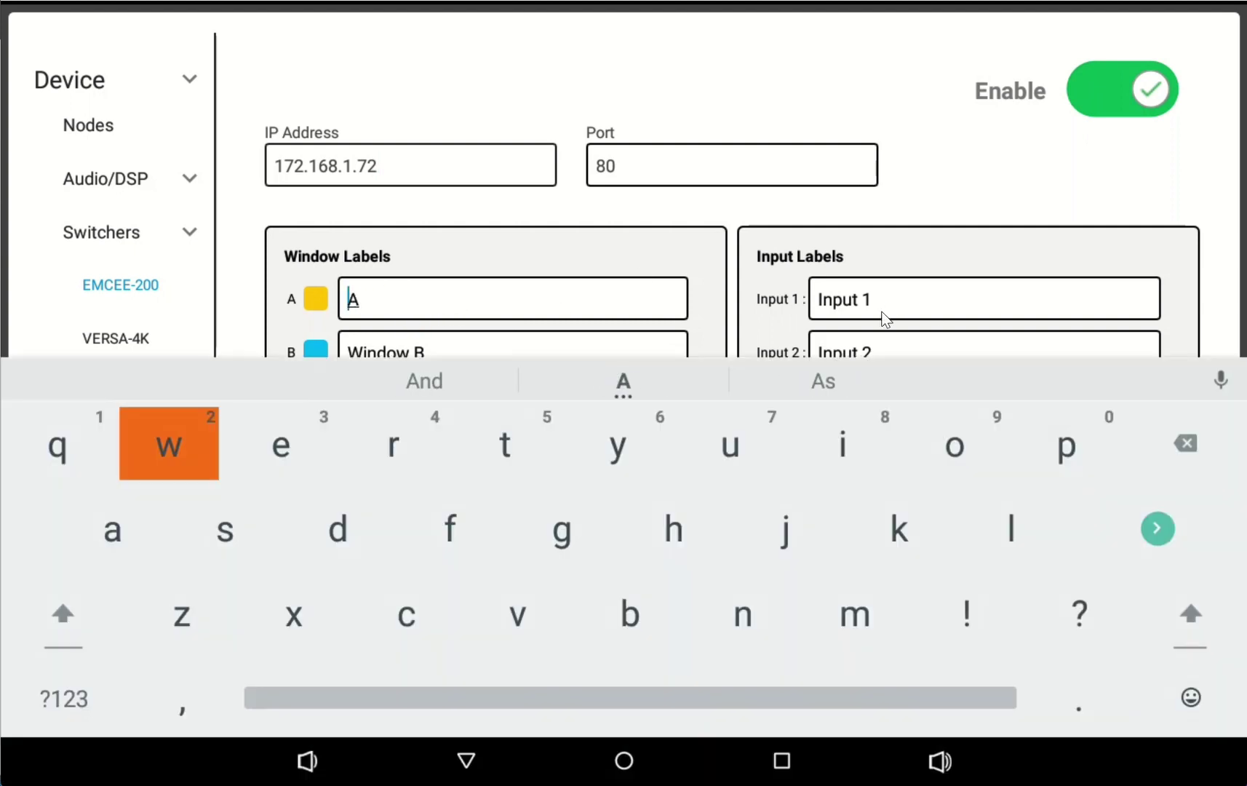
key(Escape)
Step: Change the EMCEE-200's input 1 label to "In 1" and save the configuration
click(866, 309)
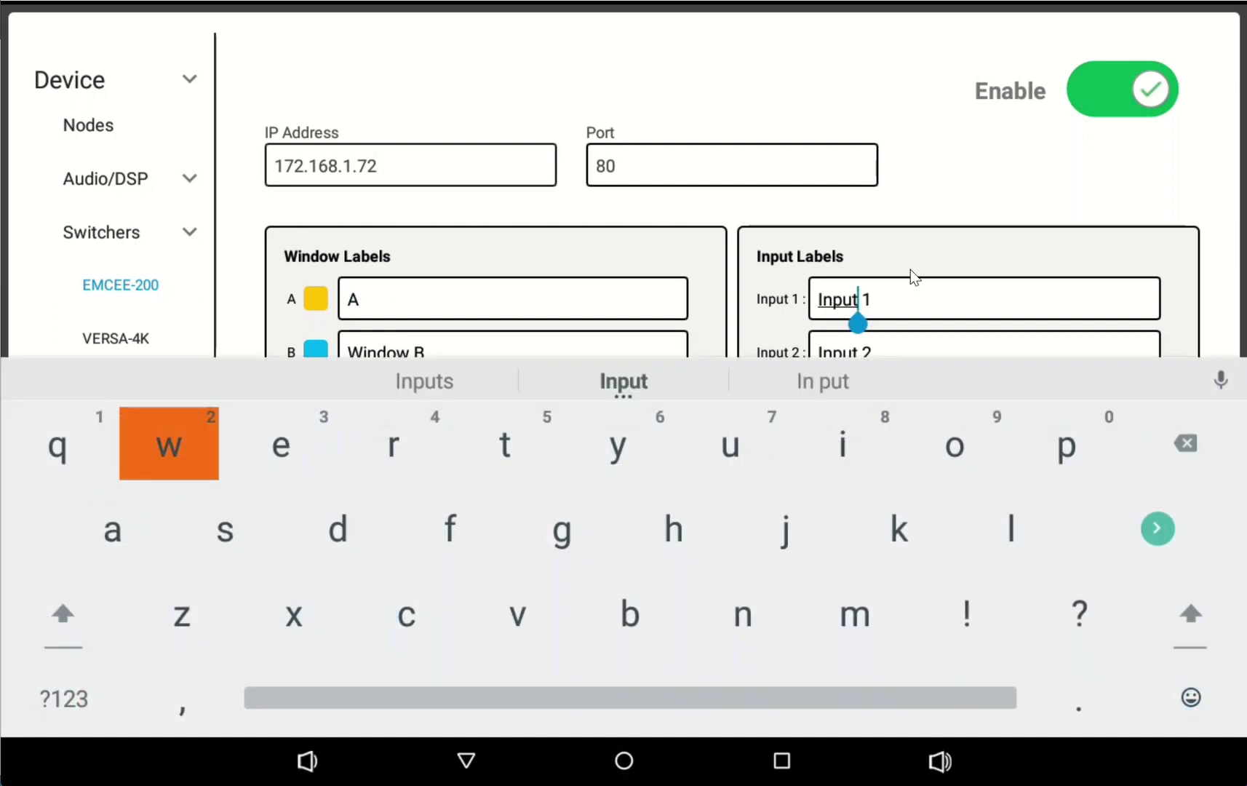
key(BackSpace)
key(BackSpace)
key(BackSpace)
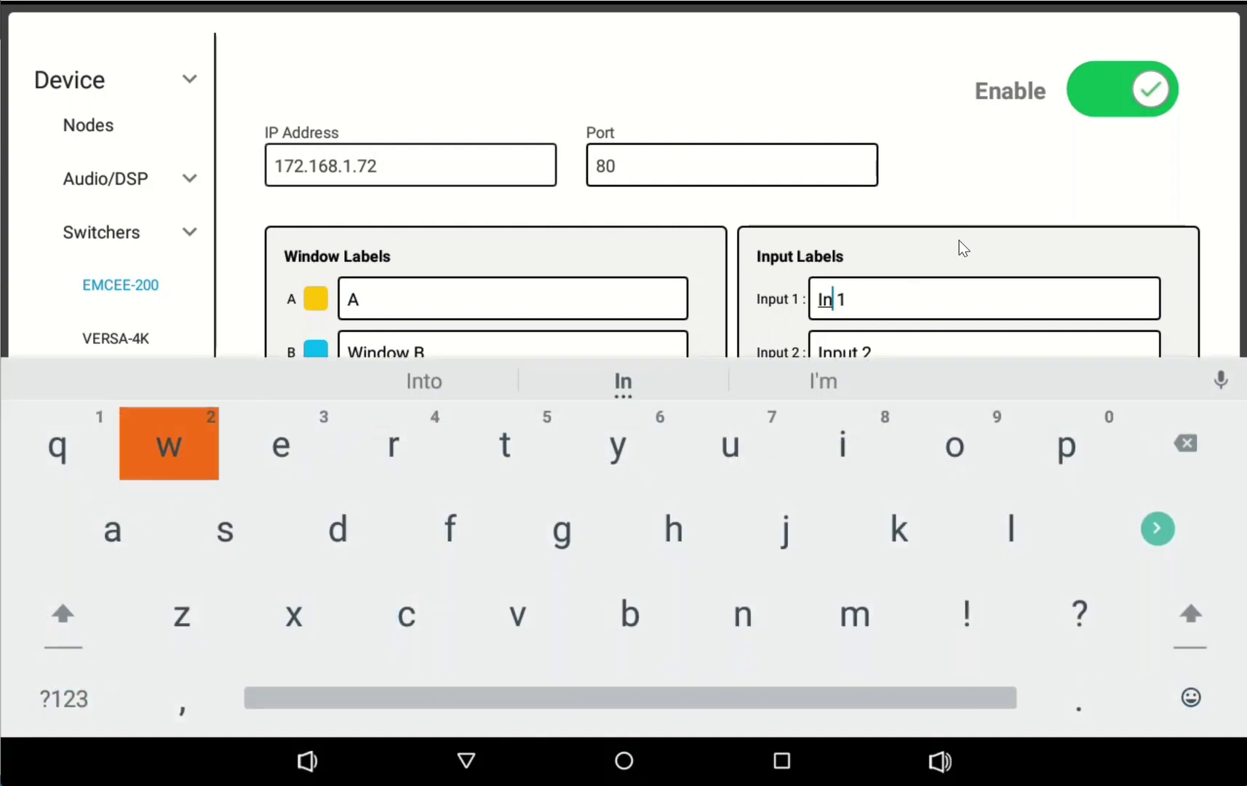
key(Escape)
click(358, 637)
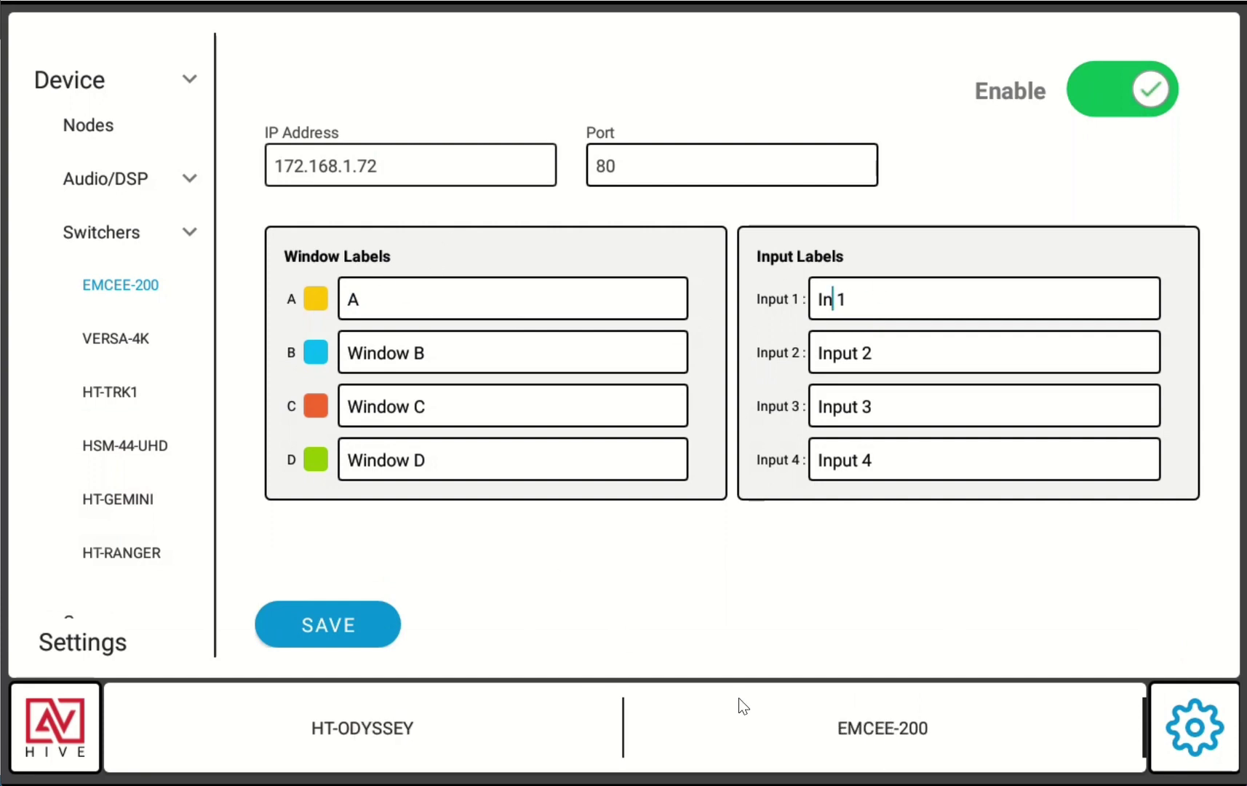
Step: On the EMCEE-200 control page, route In 1 to window A, Input 2 to Window B, Input 3 to Window D and Input 4 to Window C
click(869, 726)
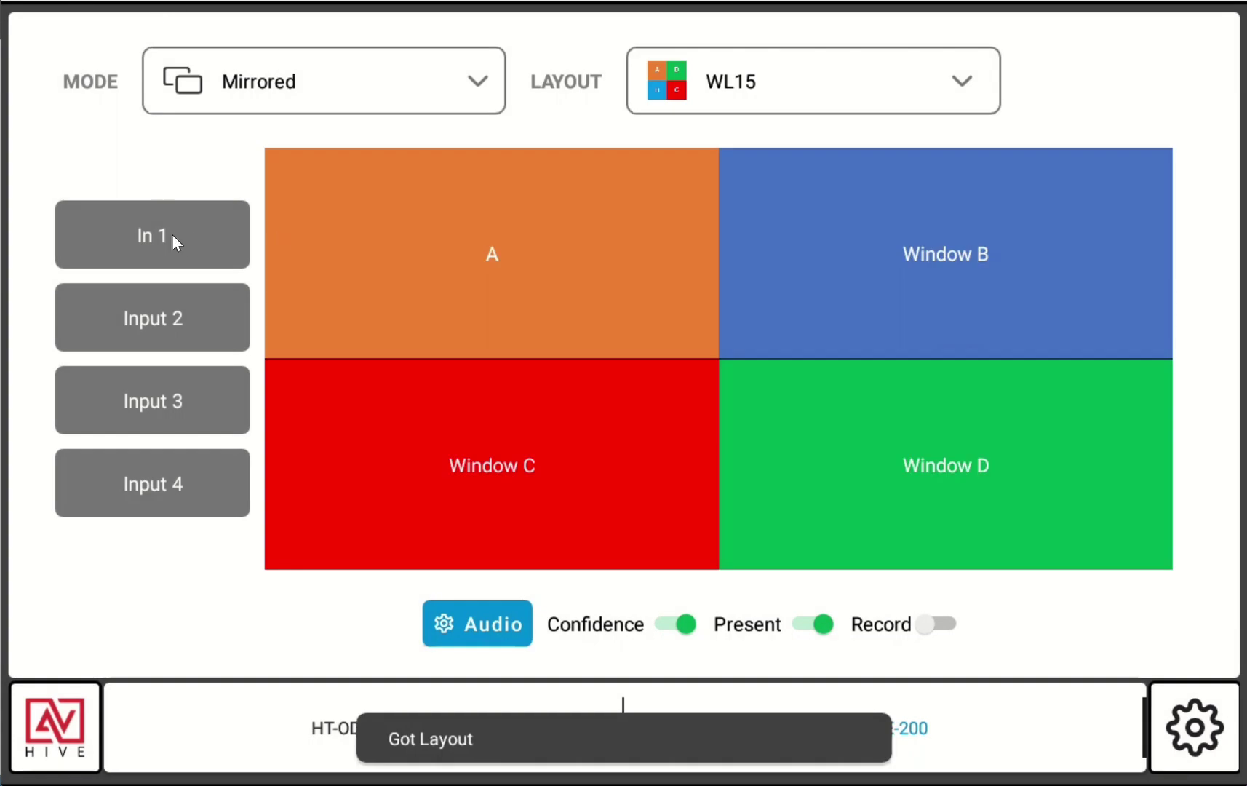
drag(151, 238, 589, 249)
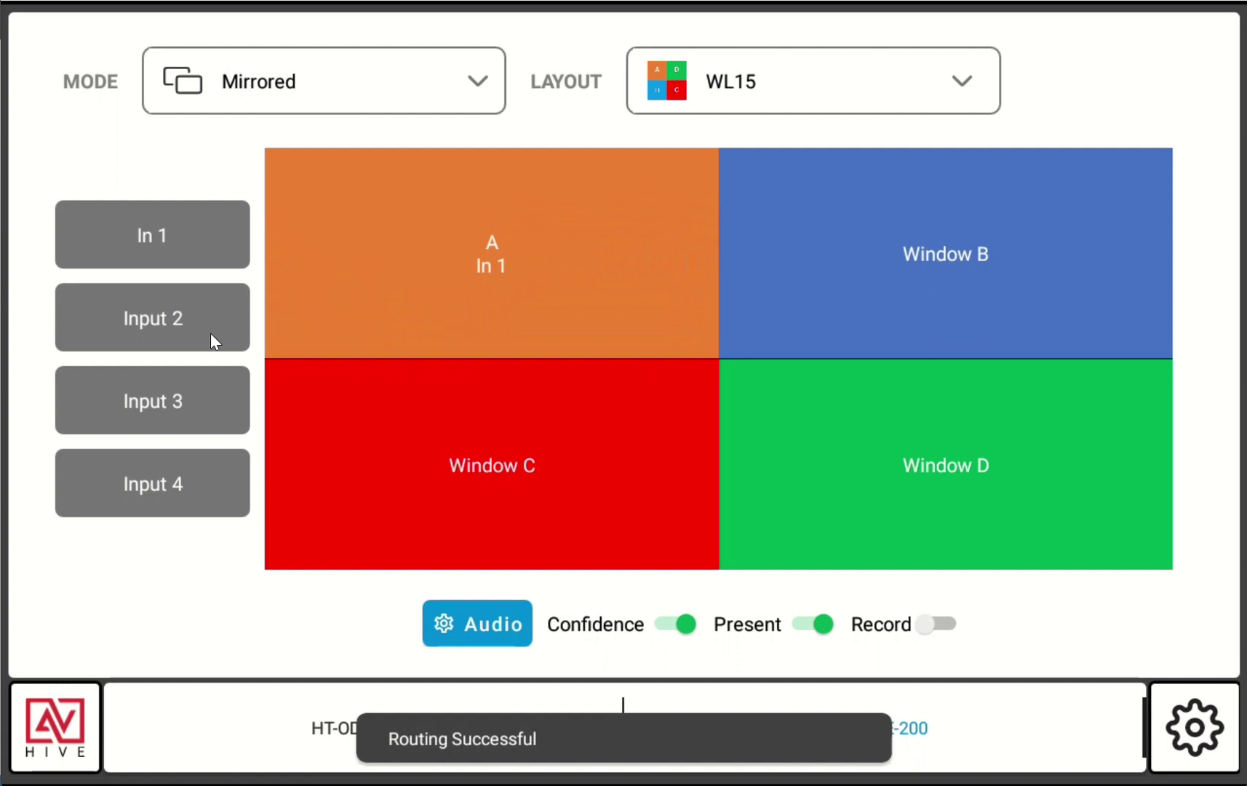
drag(201, 324, 908, 272)
drag(133, 411, 954, 445)
drag(182, 489, 491, 455)
Step: View the available window layouts, and try the Independent mode before returning to Mirrored
click(923, 94)
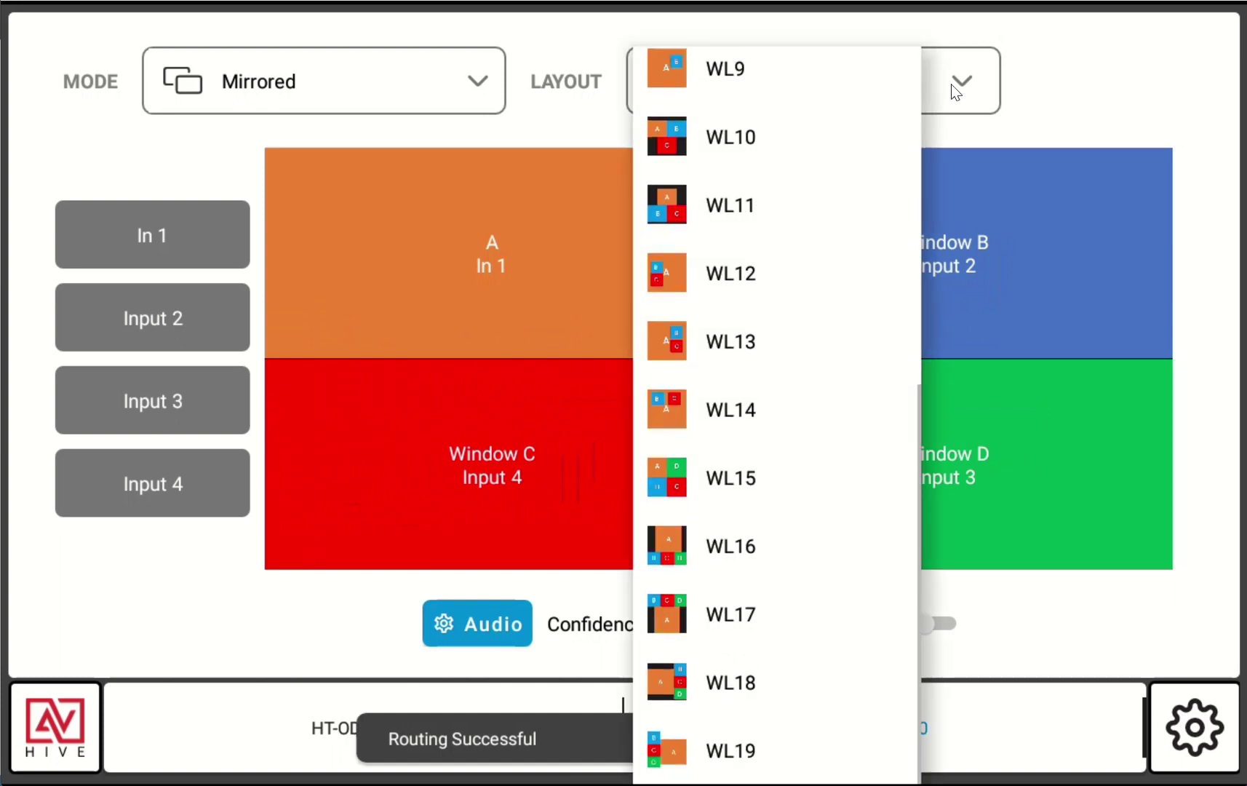
click(1048, 78)
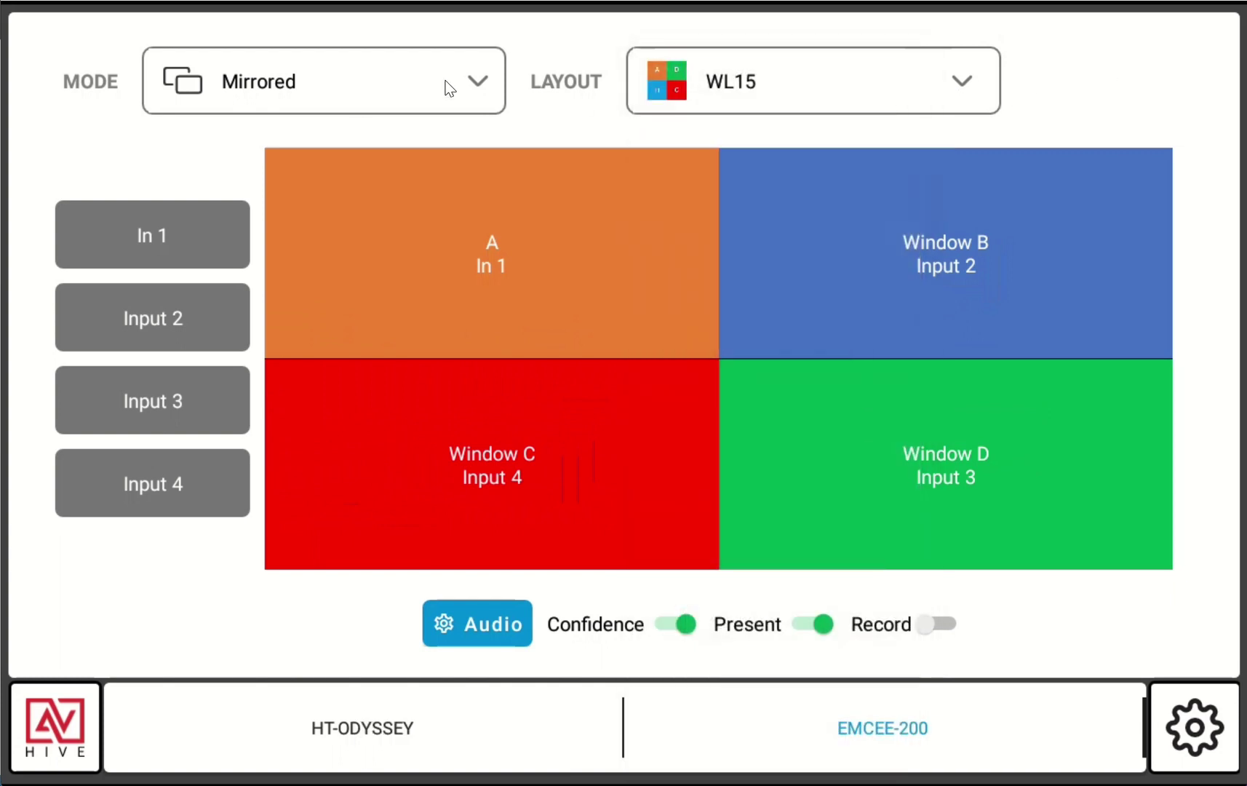
click(477, 81)
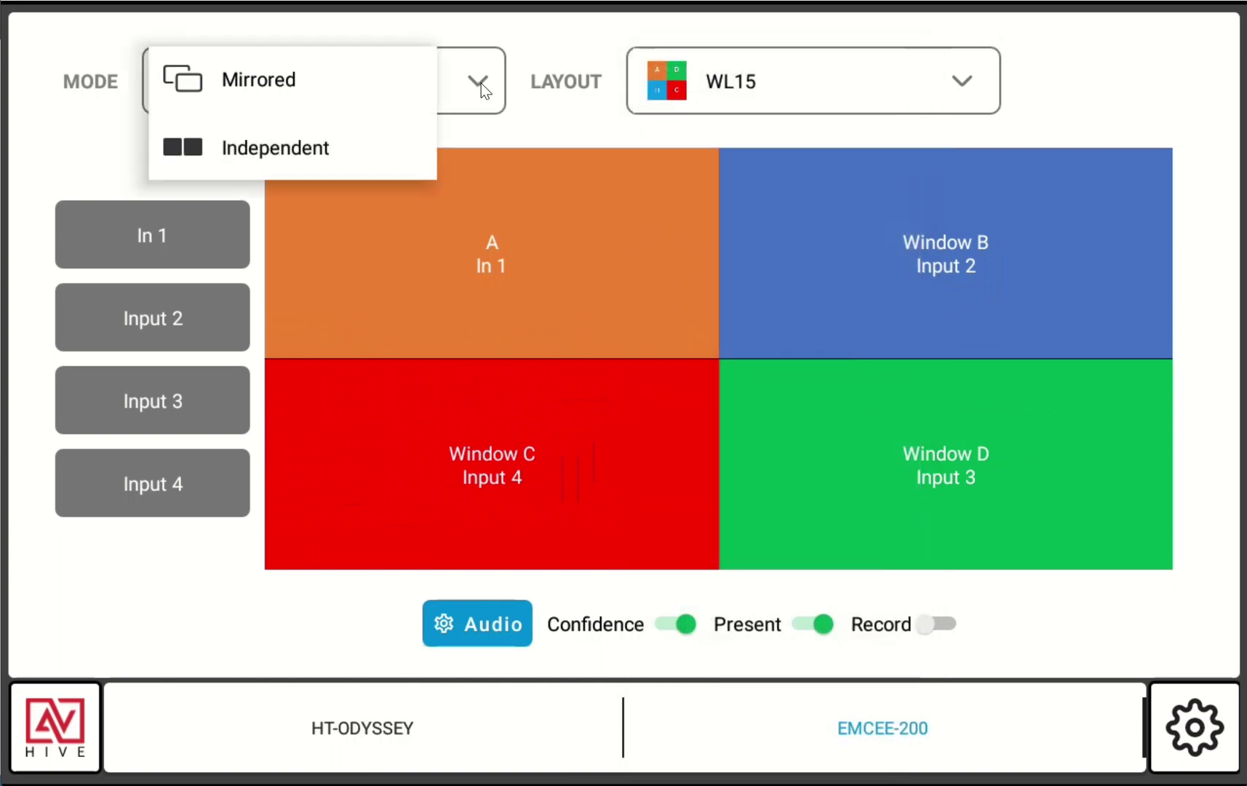
click(247, 156)
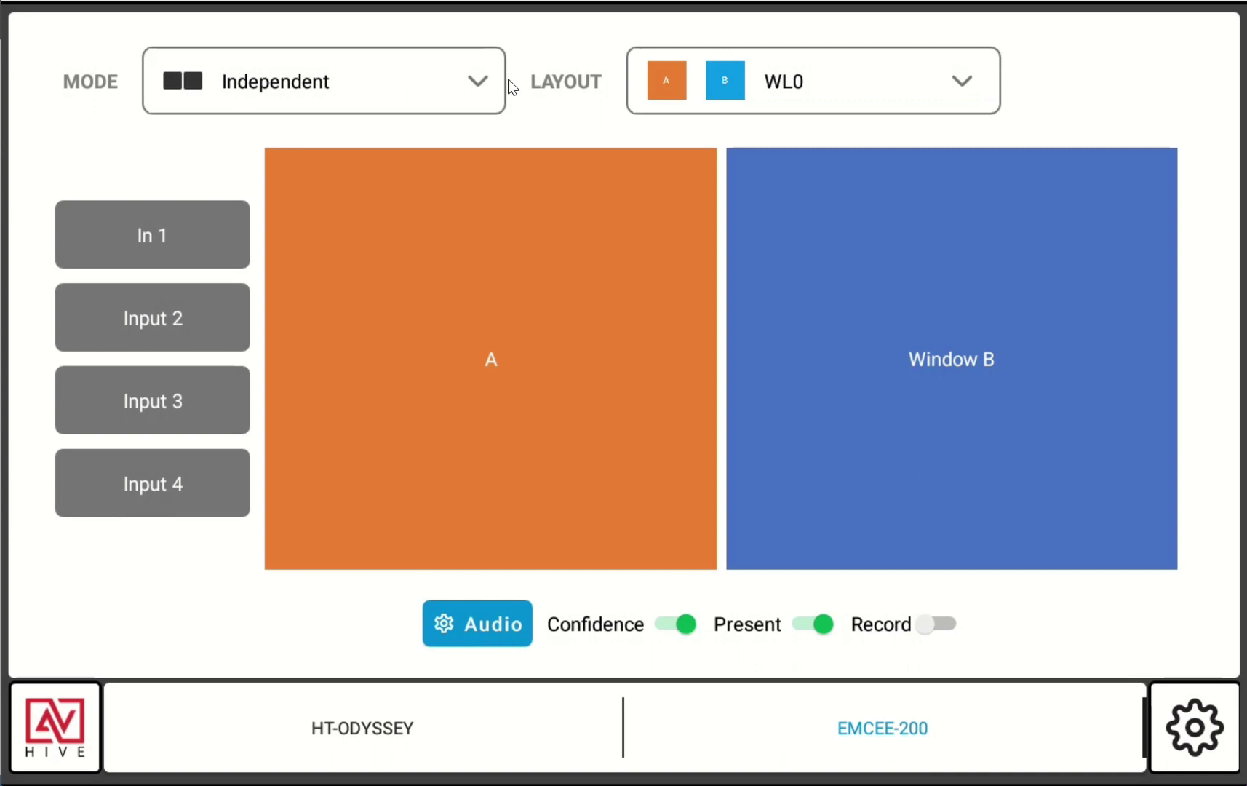
click(479, 82)
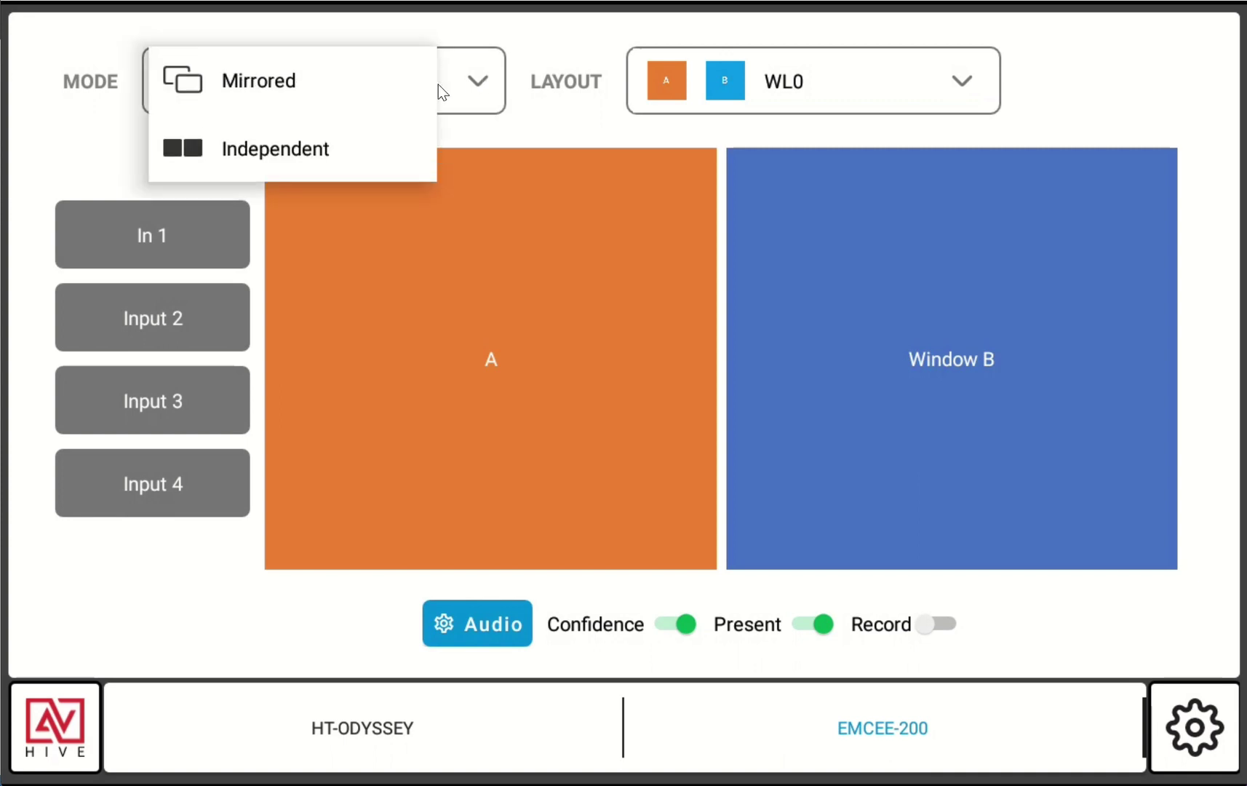
click(264, 90)
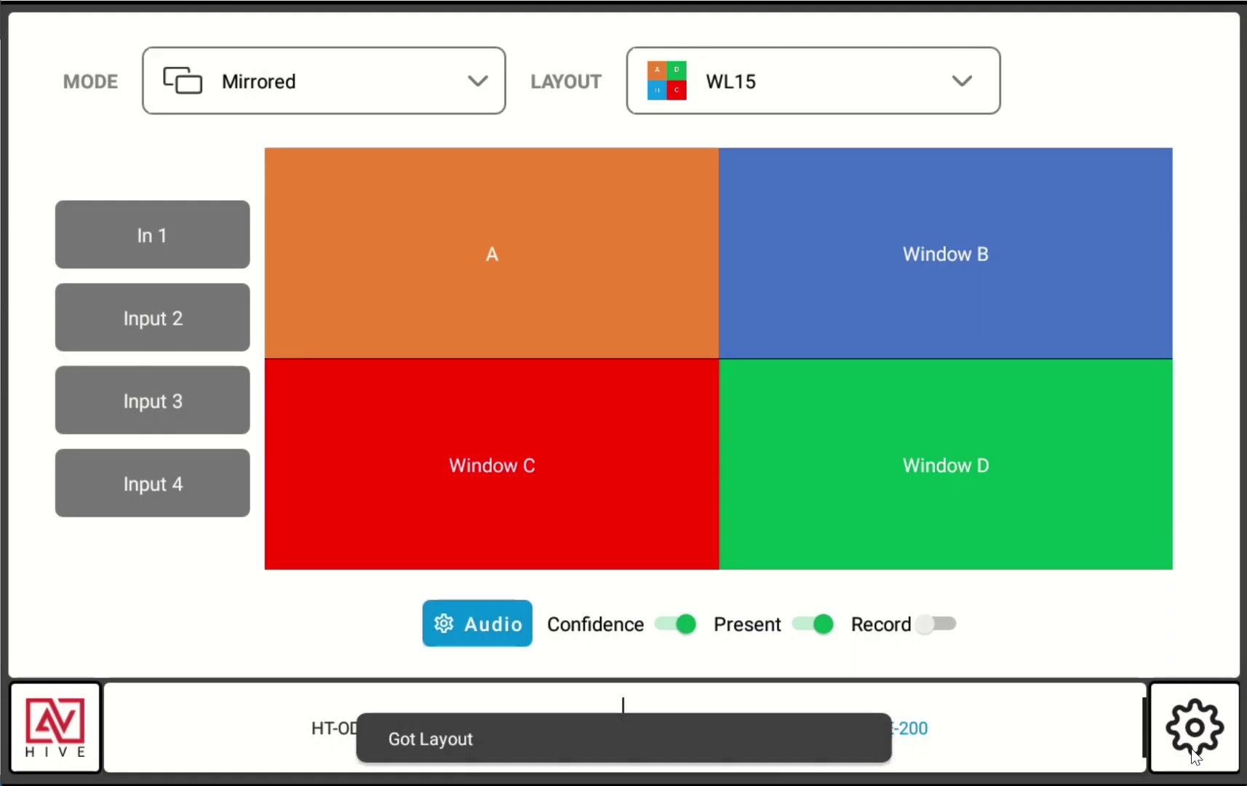
Step: Open the HT-TRK1 switcher's configuration and set its IP address to 172.168.1.199
click(1196, 753)
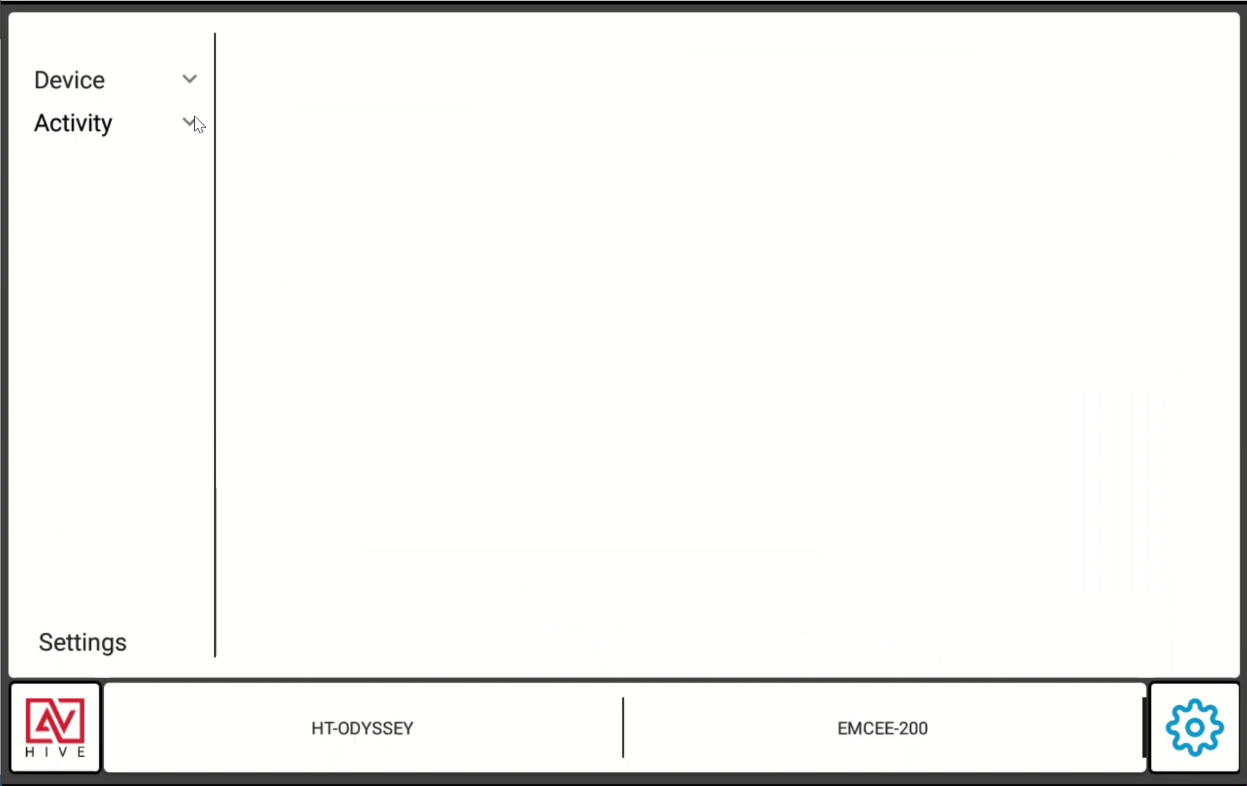
click(190, 82)
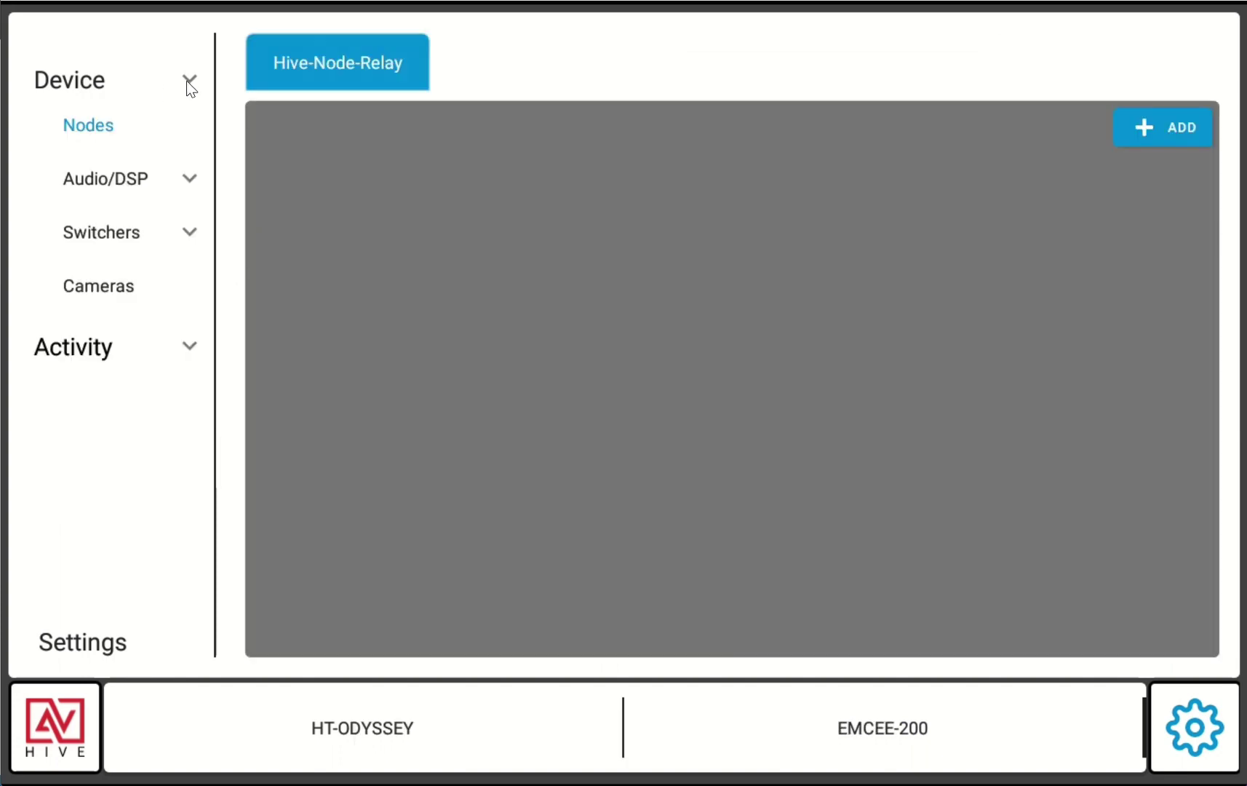
click(190, 234)
click(108, 390)
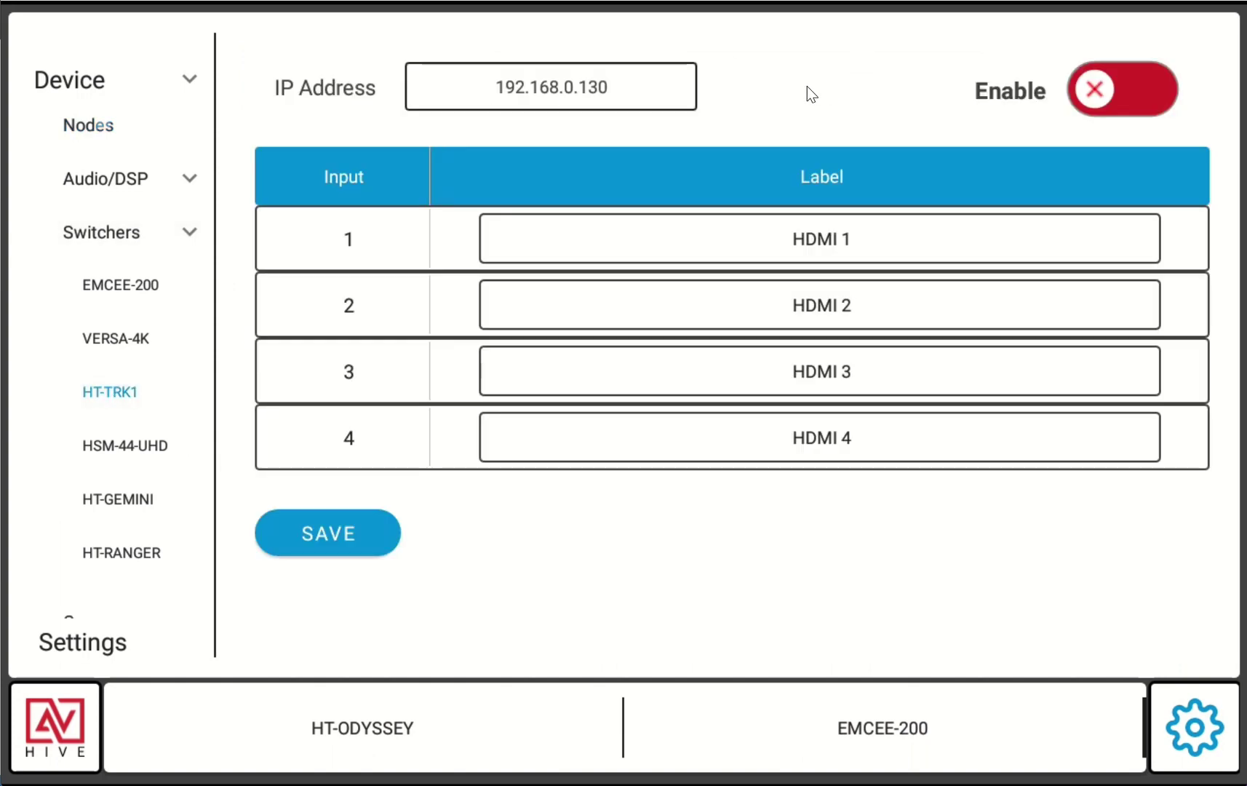
click(643, 99)
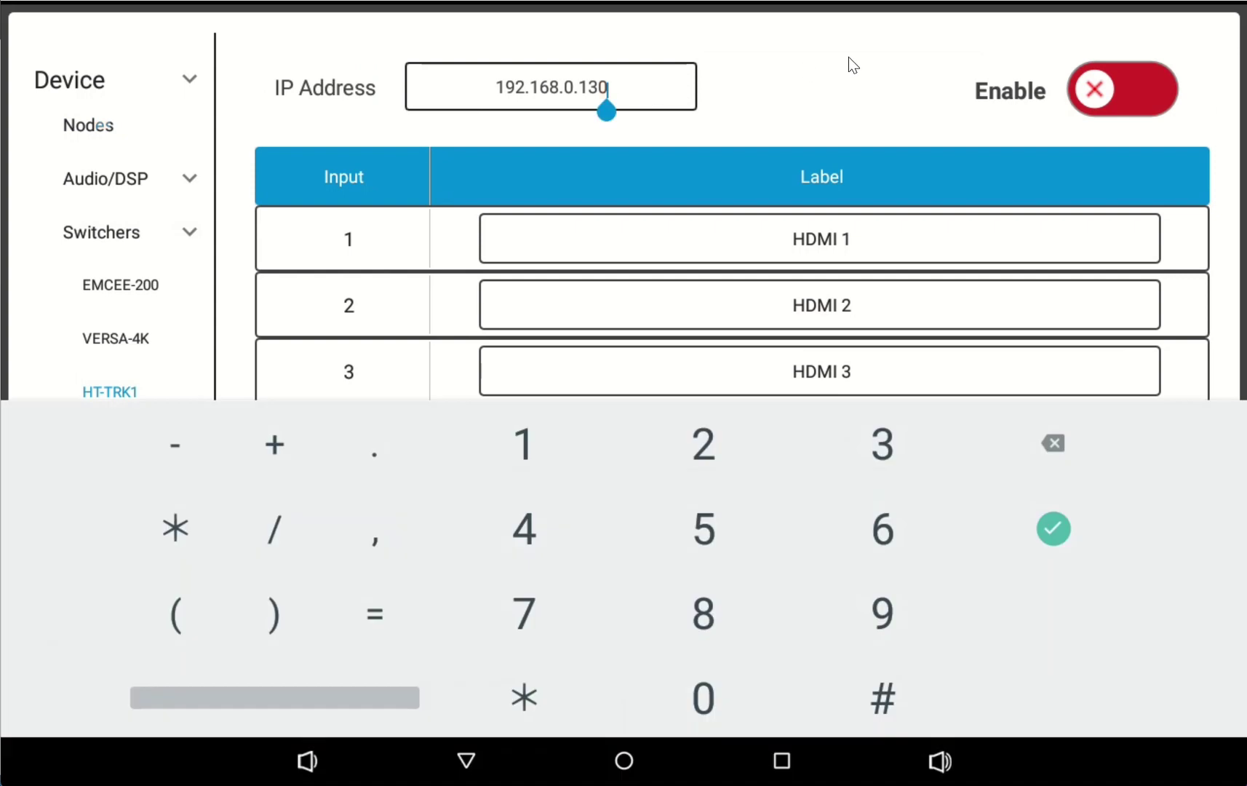
key(BackSpace)
key(BackSpace)
key(BackSpace)
key(BackSpace)
key(BackSpace)
key(BackSpace)
key(BackSpace)
key(BackSpace)
key(BackSpace)
key(BackSpace)
key(BackSpace)
key(BackSpace)
key(BackSpace)
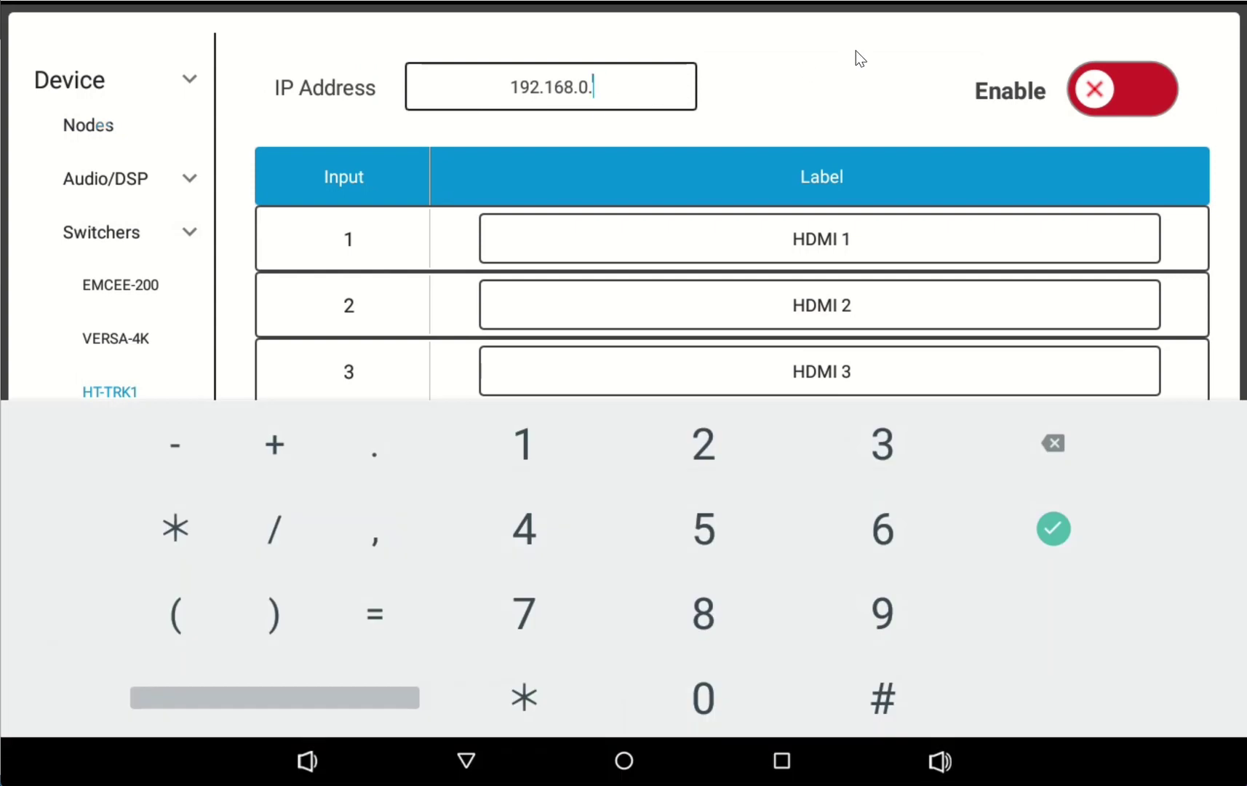
text(172.168.1.72)
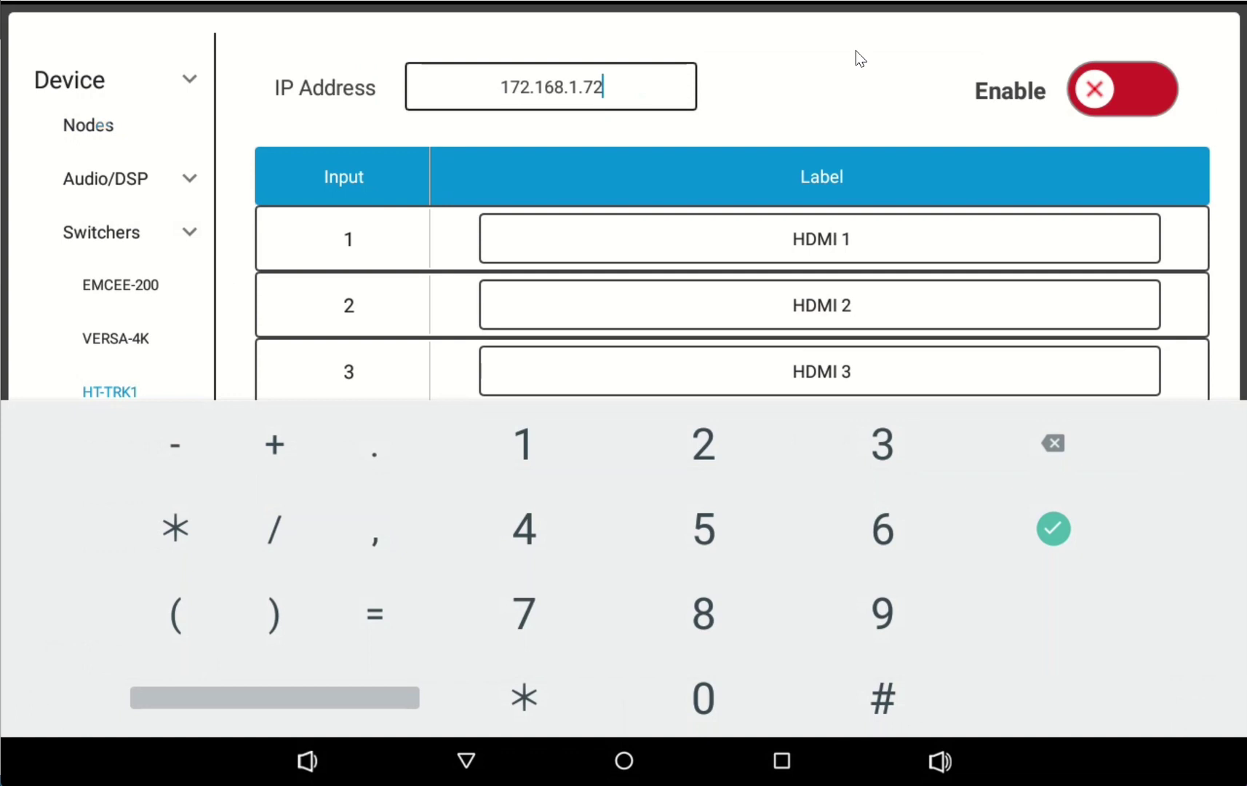
key(BackSpace)
key(BackSpace)
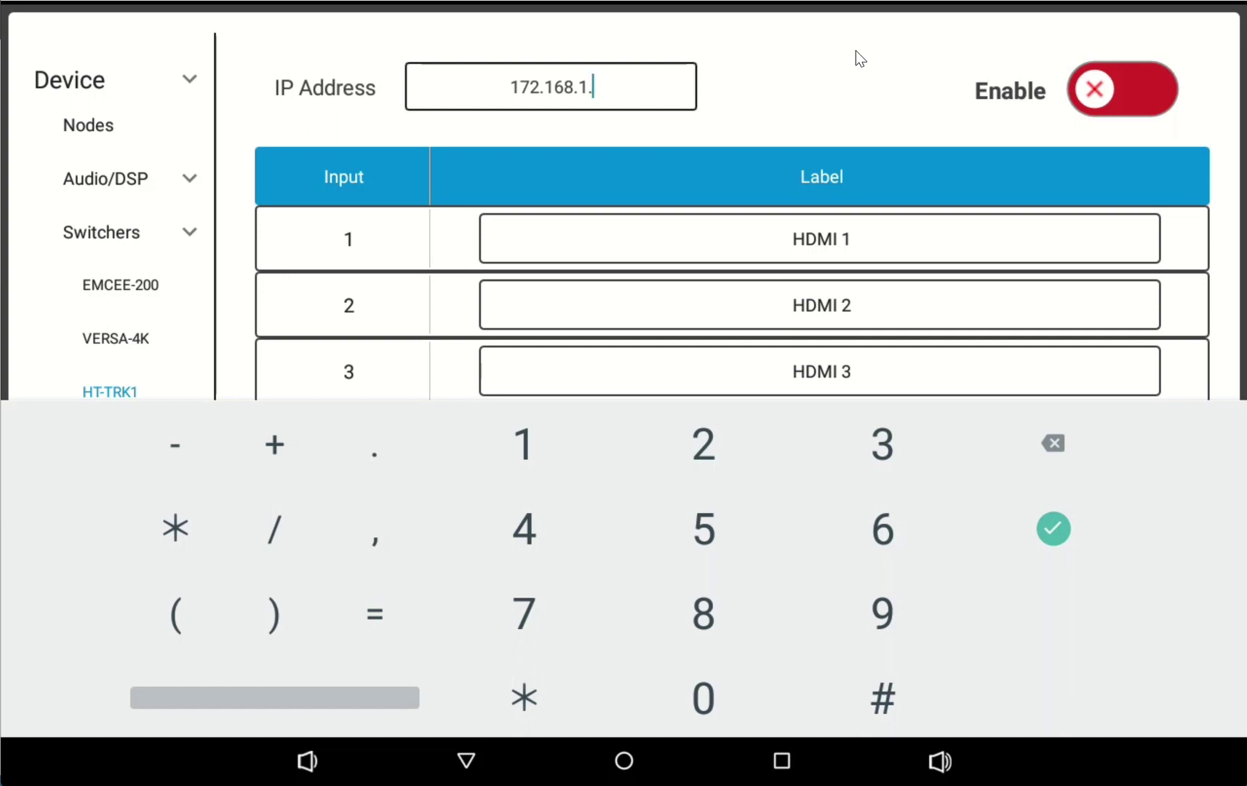
text(1)
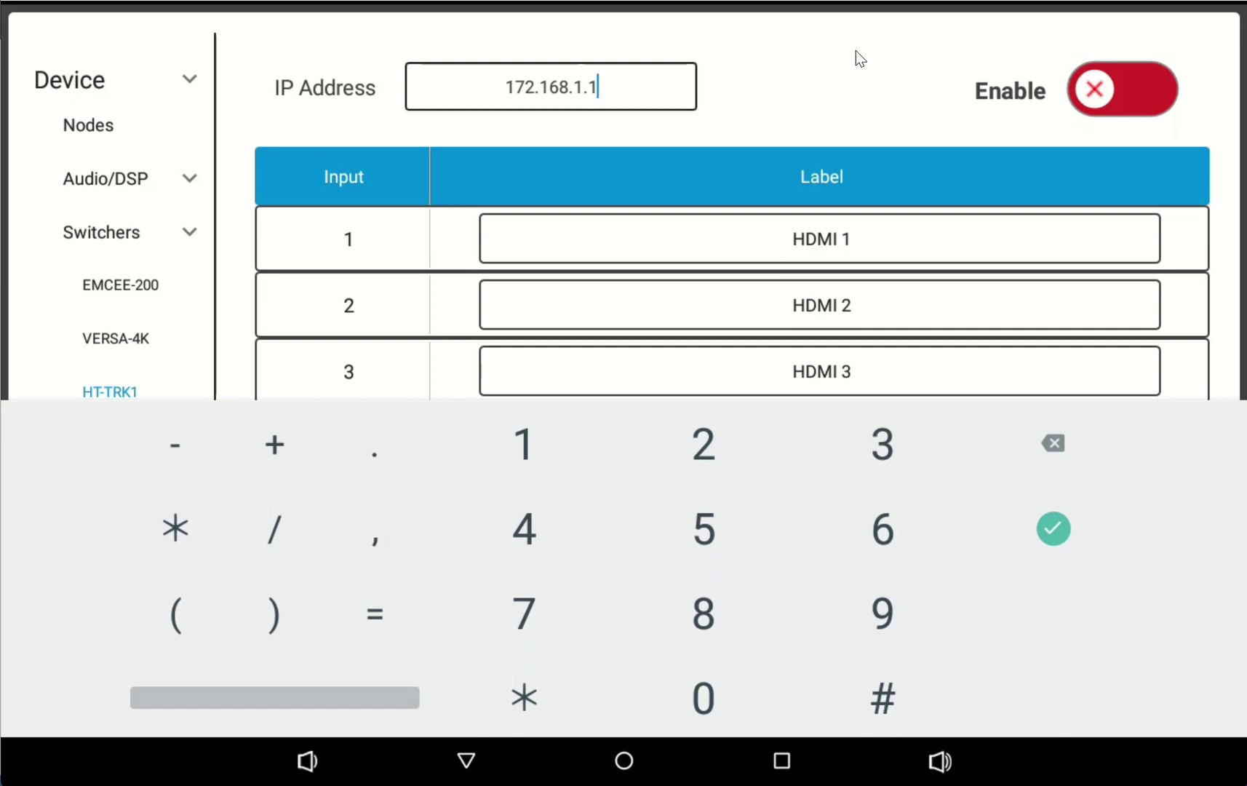
text(99)
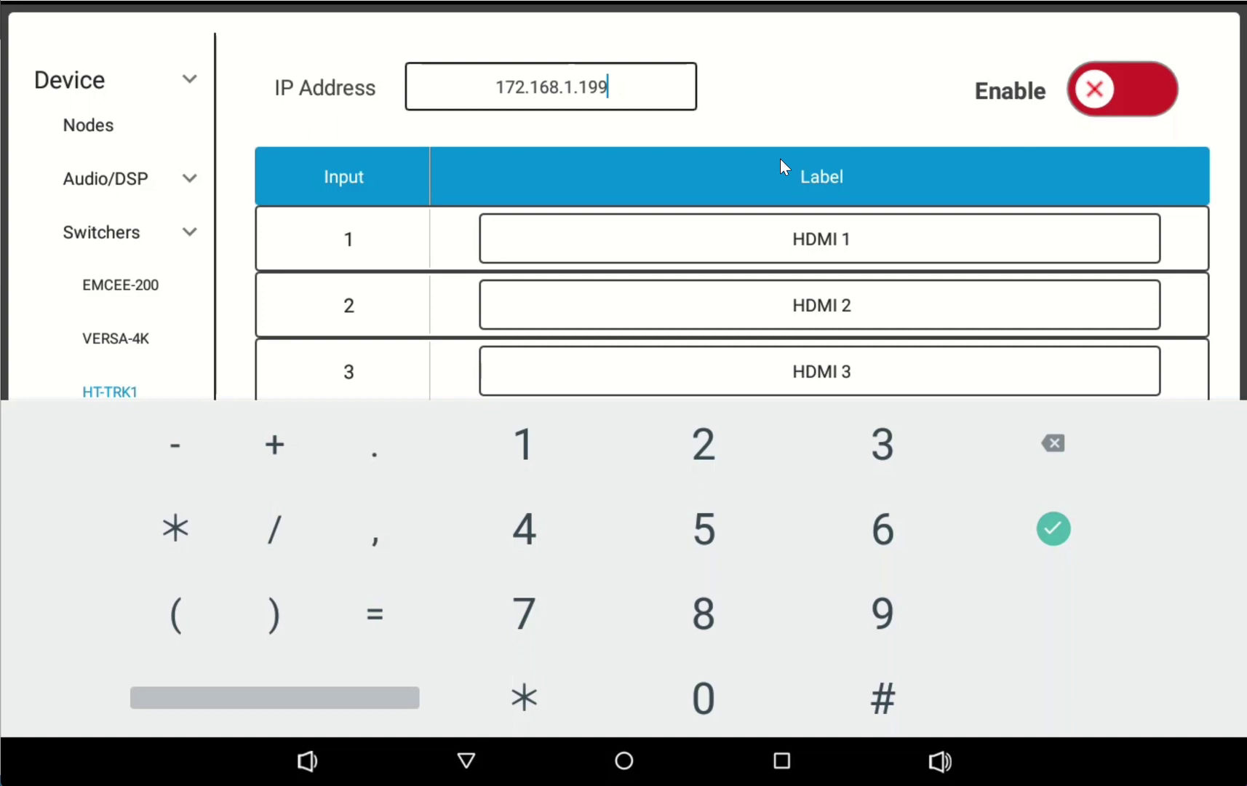
key(Return)
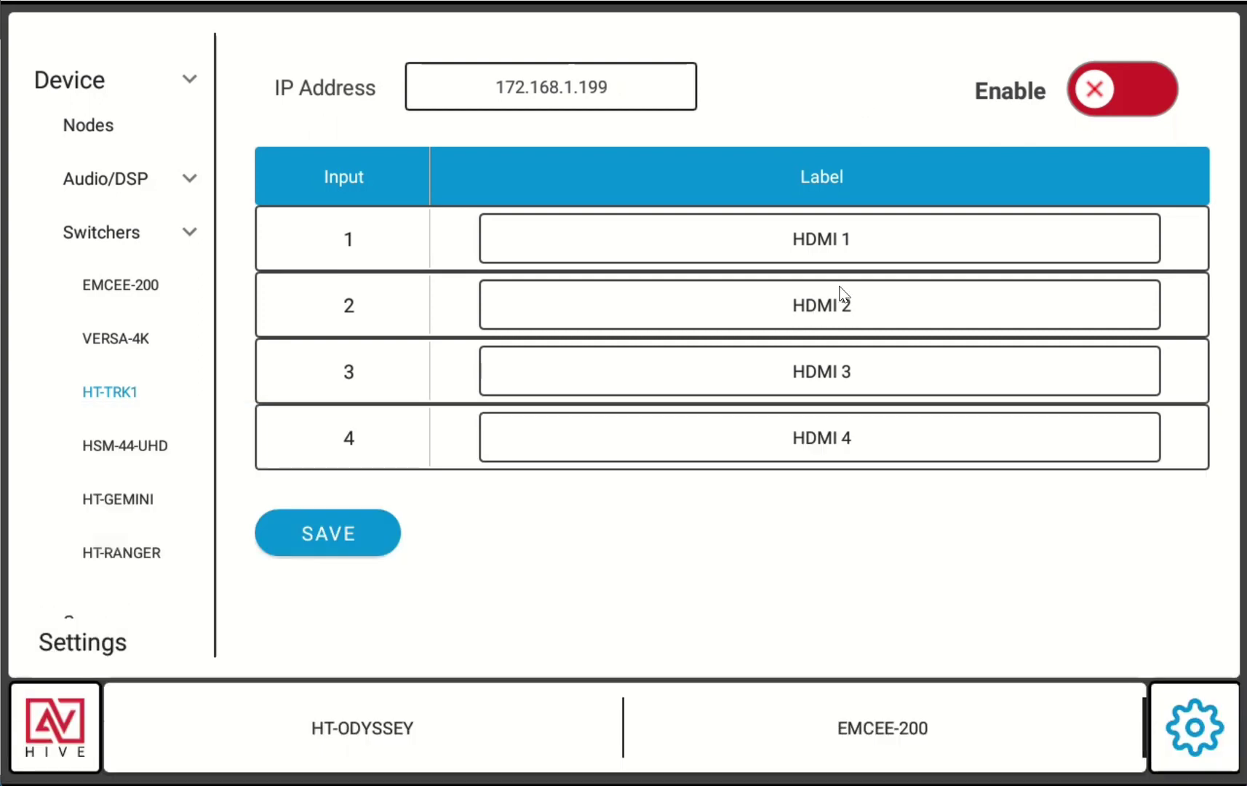
Step: Change the HT-TRK1's input 1 label to "HD1", save the configuration and enable the device
click(842, 243)
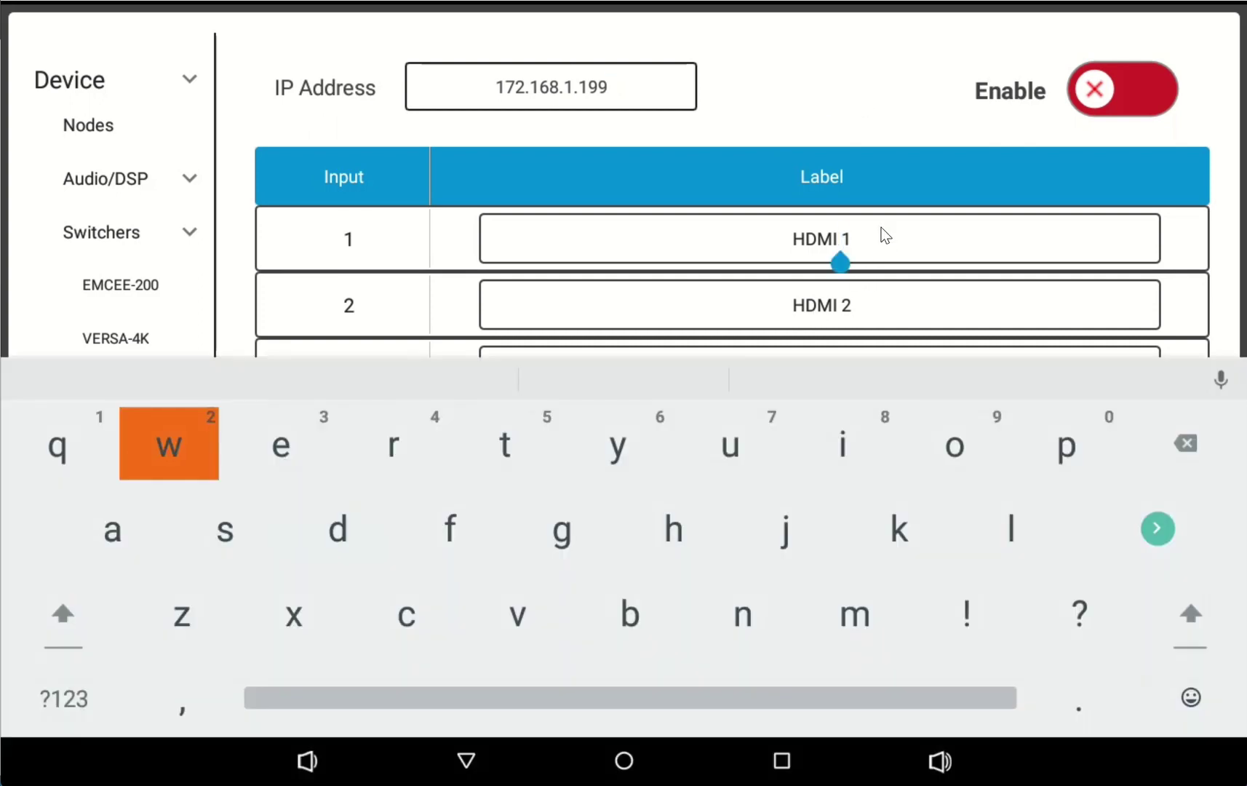
key(BackSpace)
key(BackSpace)
key(BackSpace)
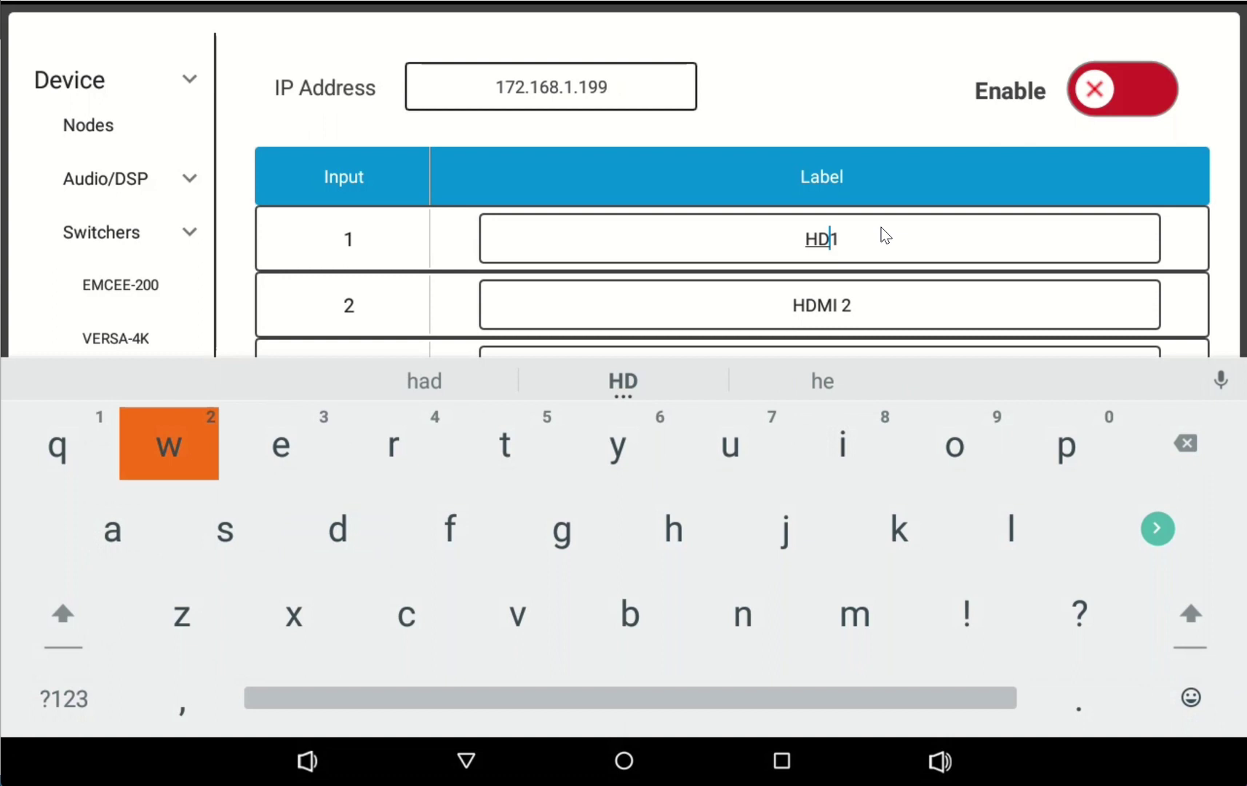
key(Return)
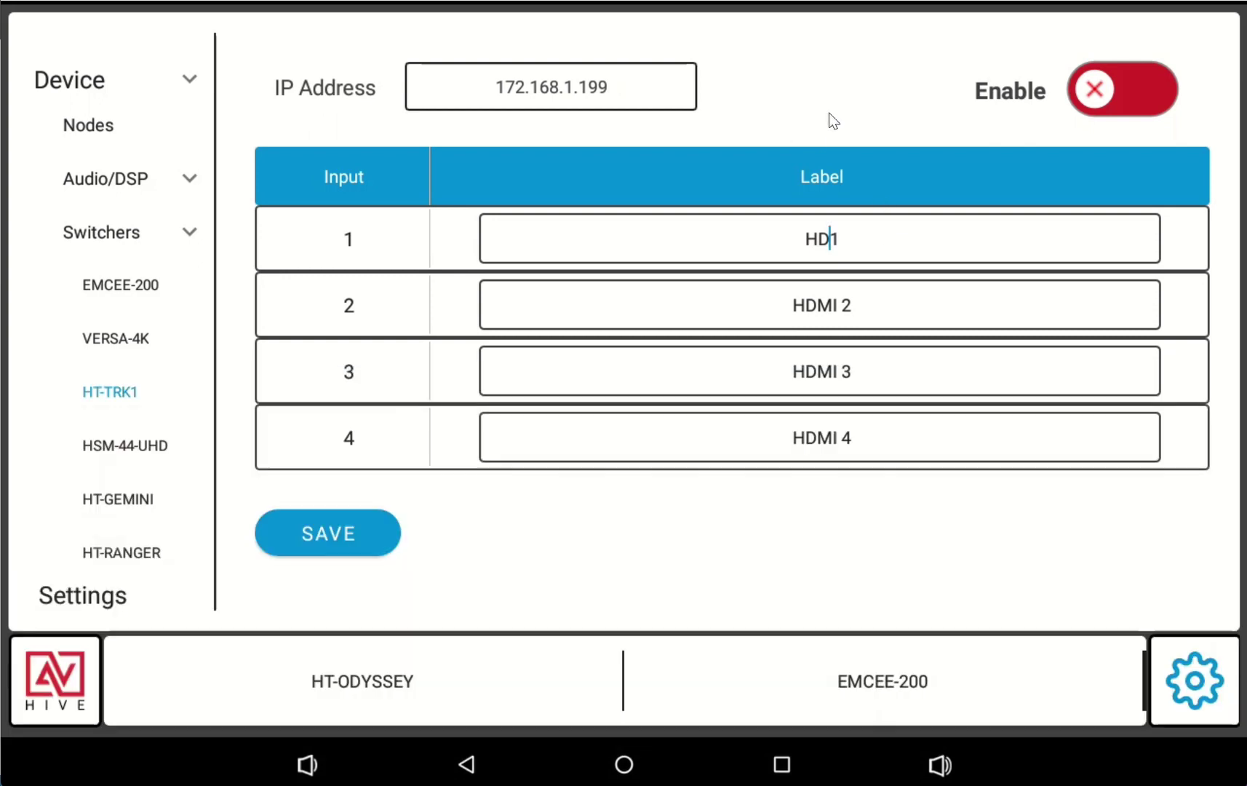
click(372, 546)
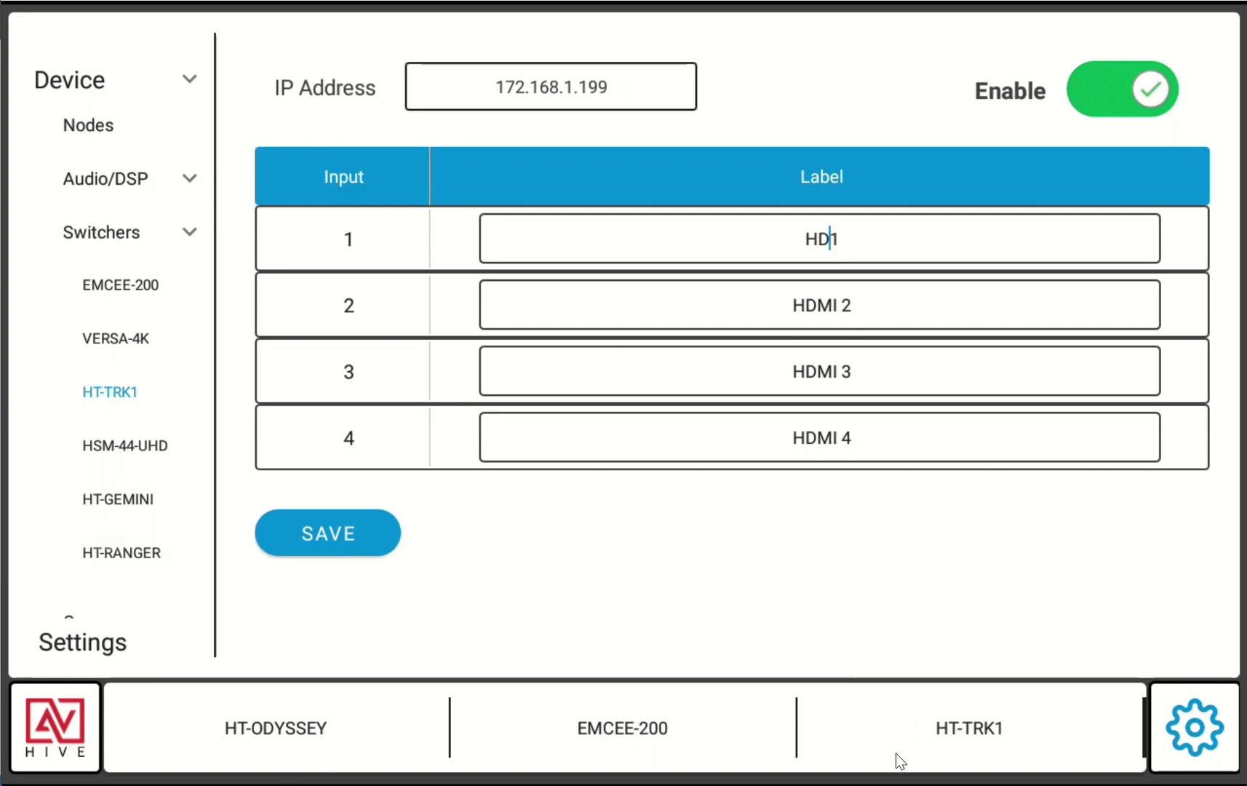
Step: Open the HT-TRK1 control page and set the room volume to 51
click(969, 743)
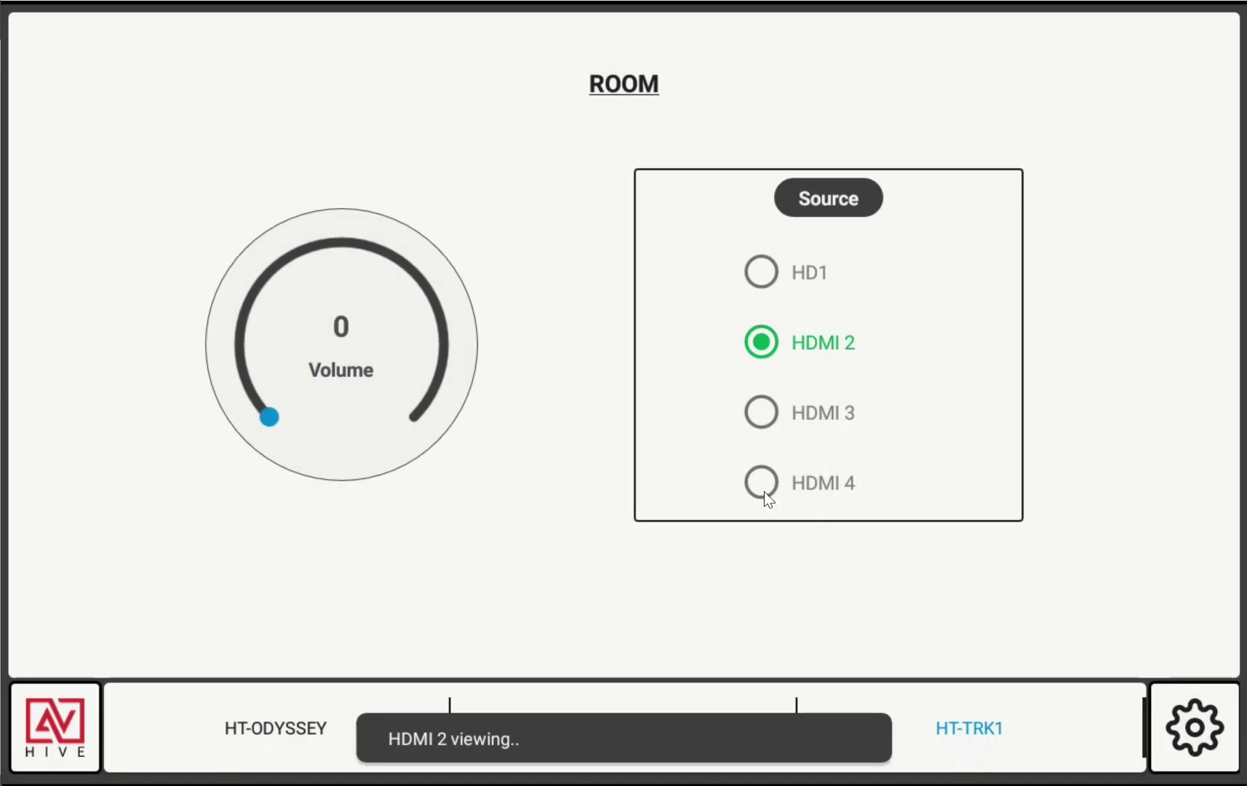
click(351, 251)
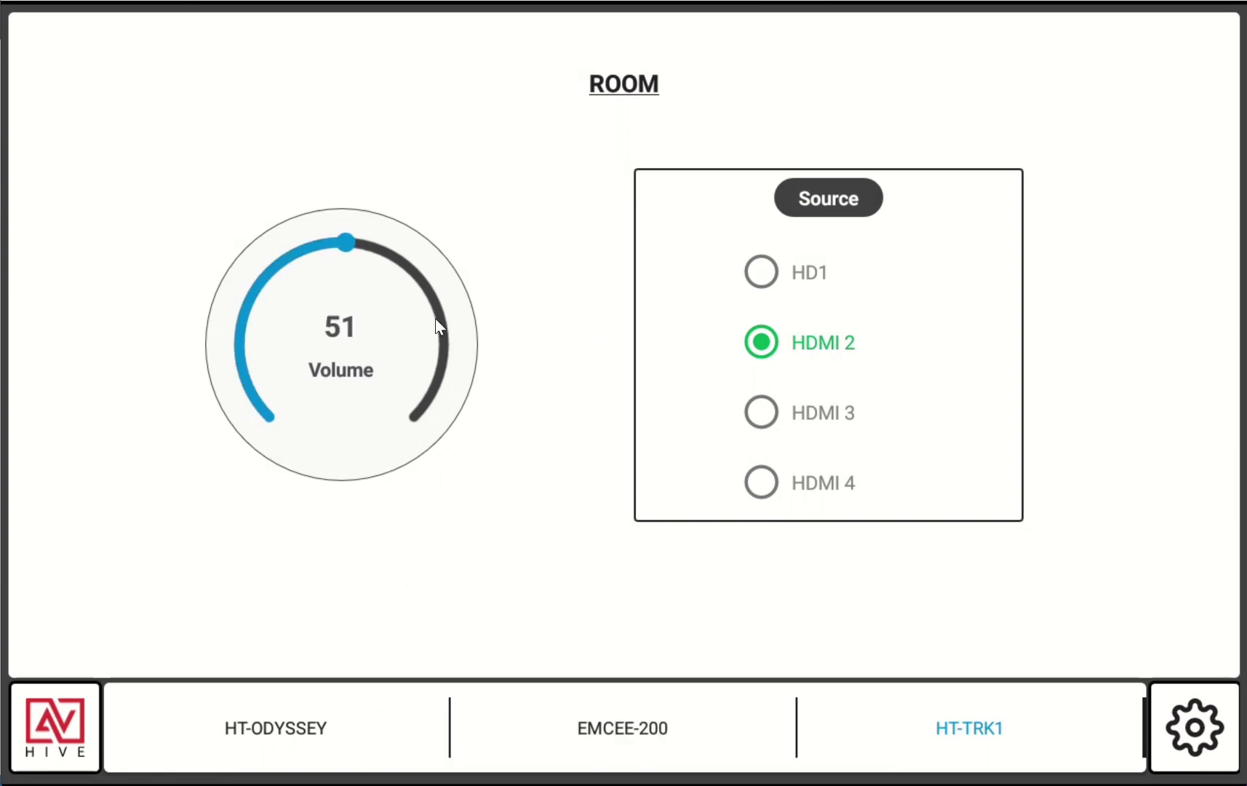
Step: Switch to Chrome and review the HT-TRK1 web interface's audio controls, control settings and commands pages
key(super+Tab)
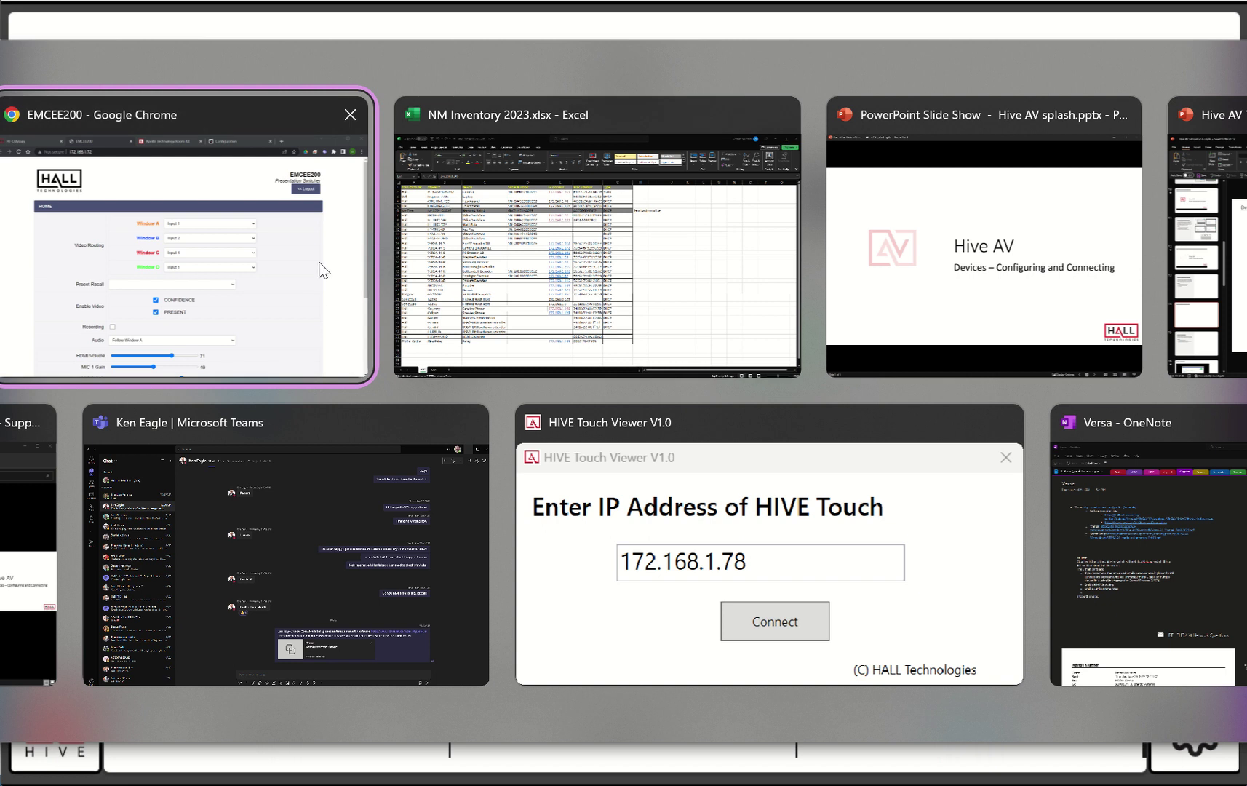
click(278, 295)
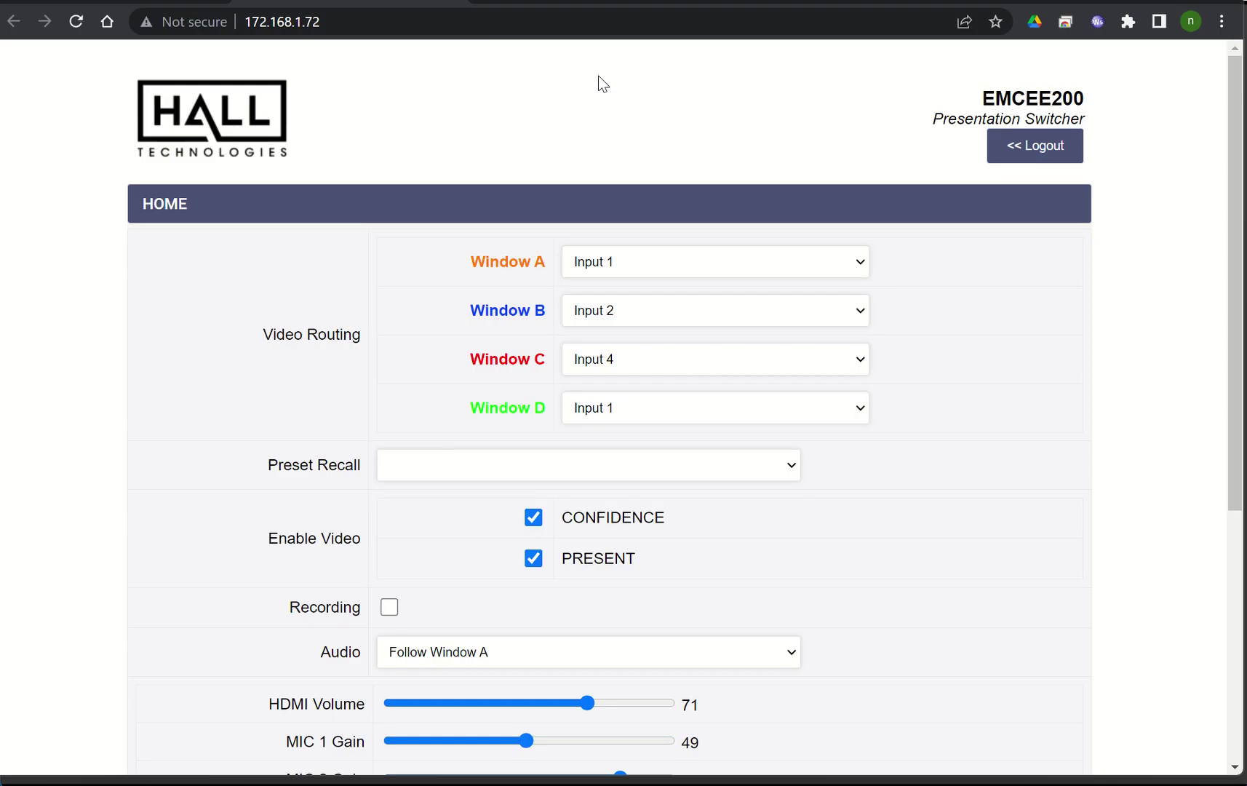
click(585, 3)
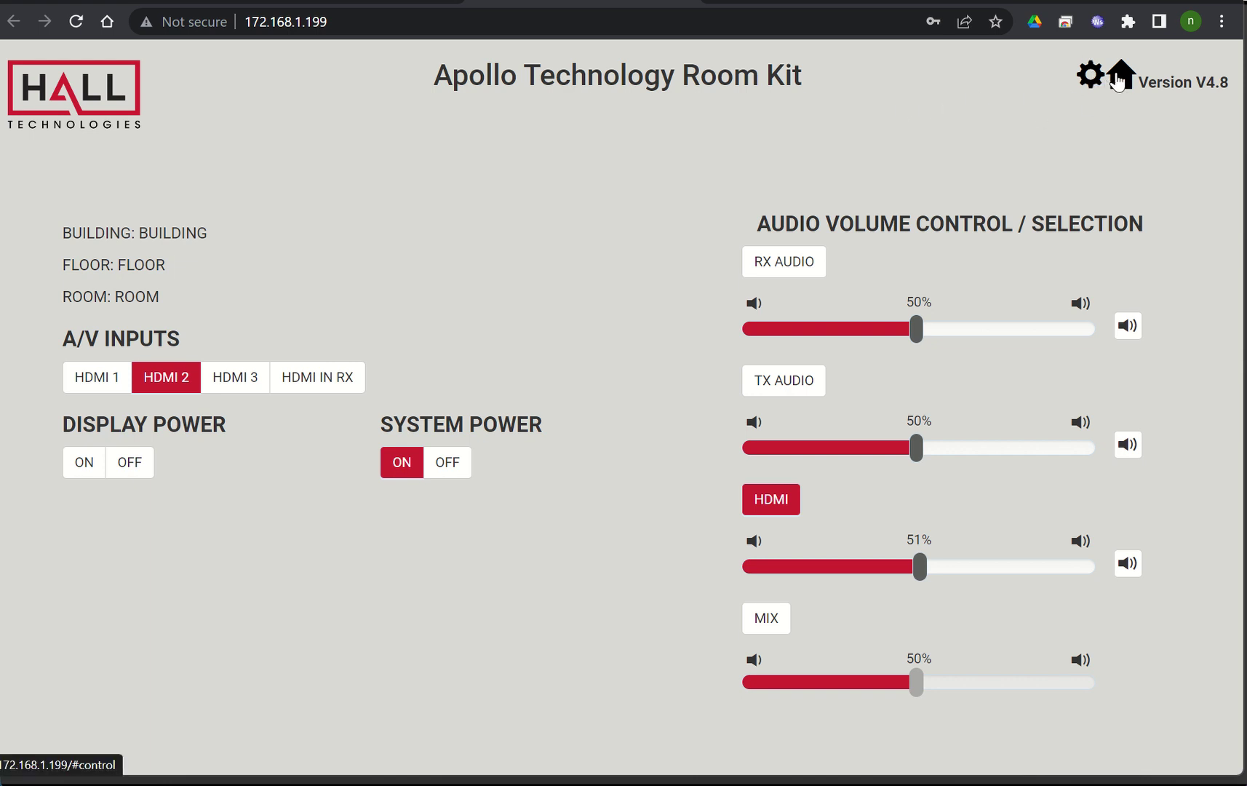
click(1084, 78)
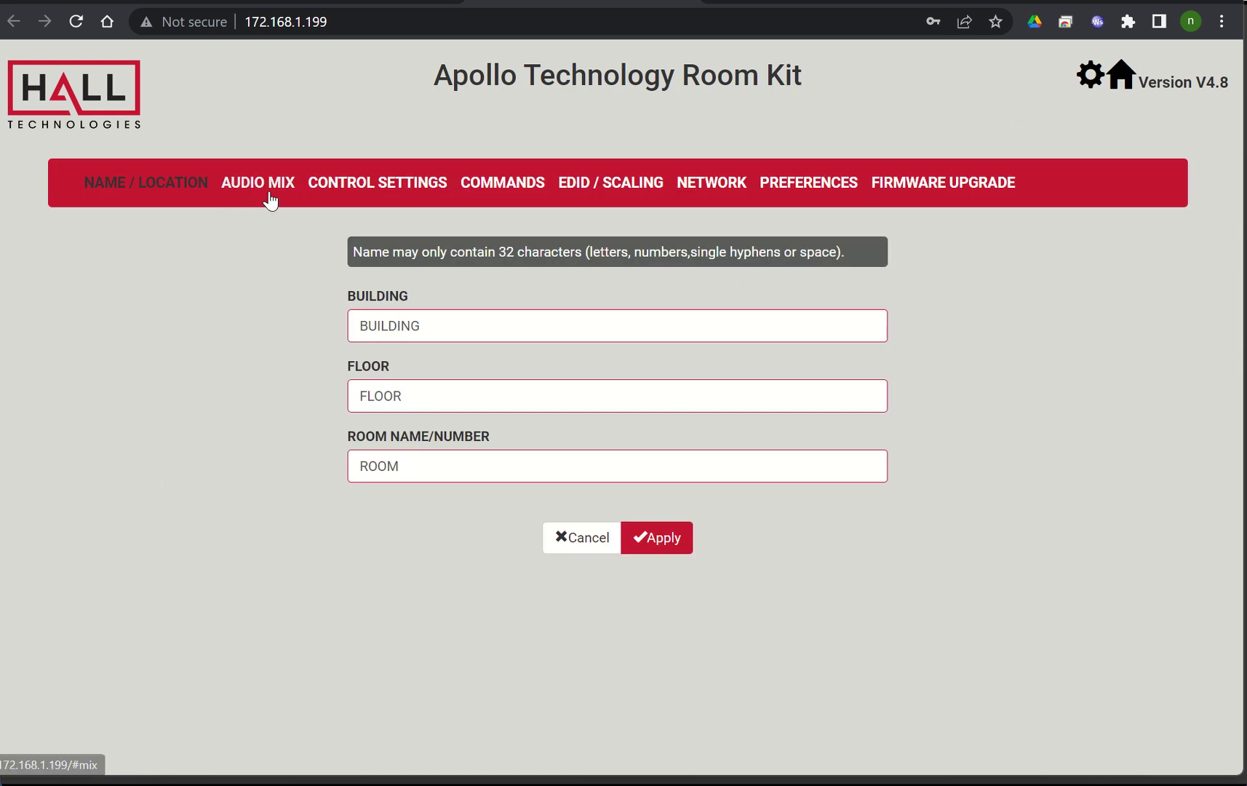
click(379, 186)
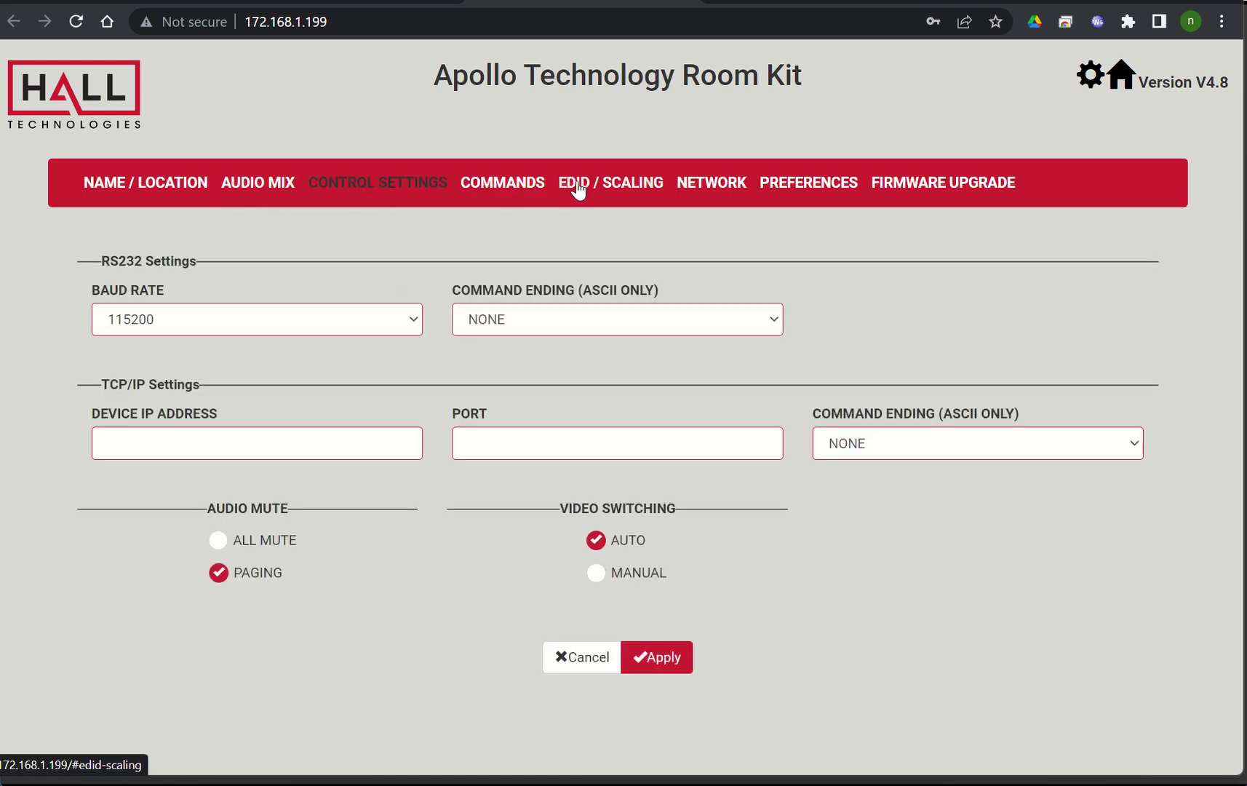
click(529, 186)
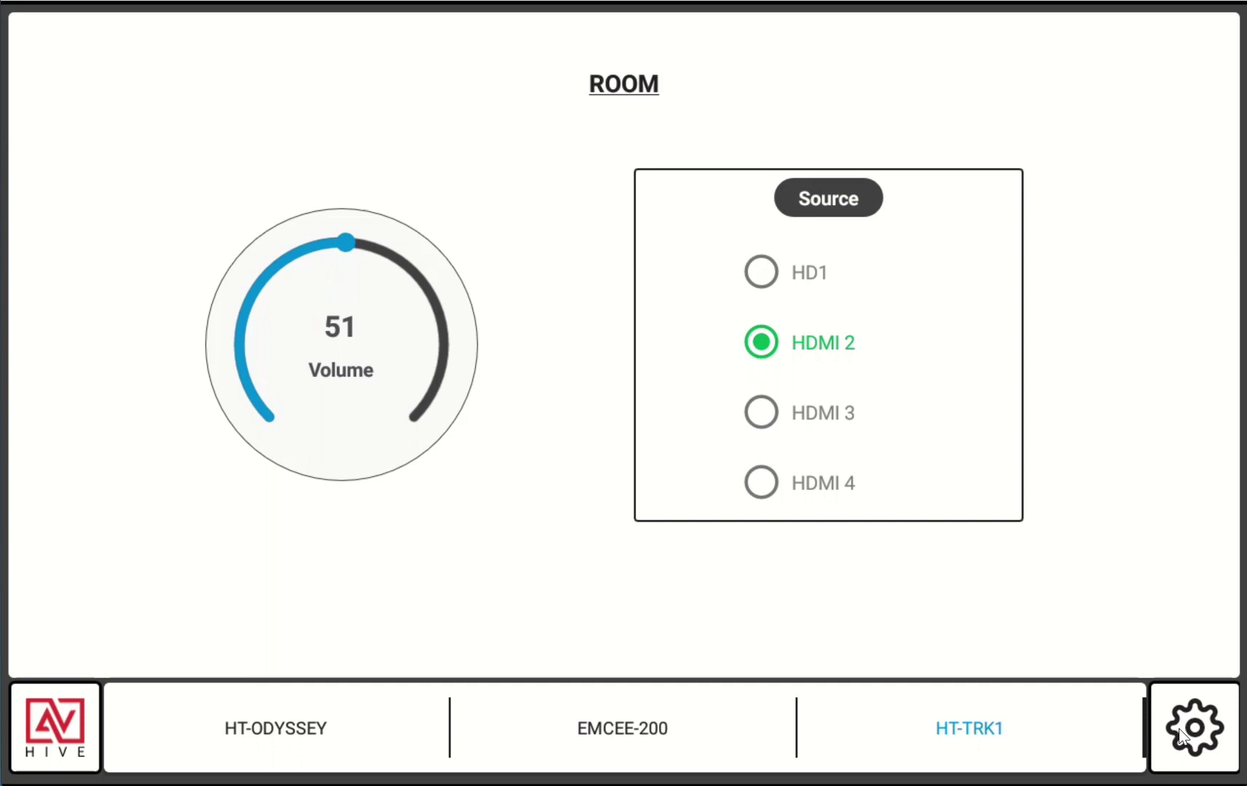
Step: Return to Hive AV and add a camera named Camera 1 with IP address 172.168.1.105
click(1180, 730)
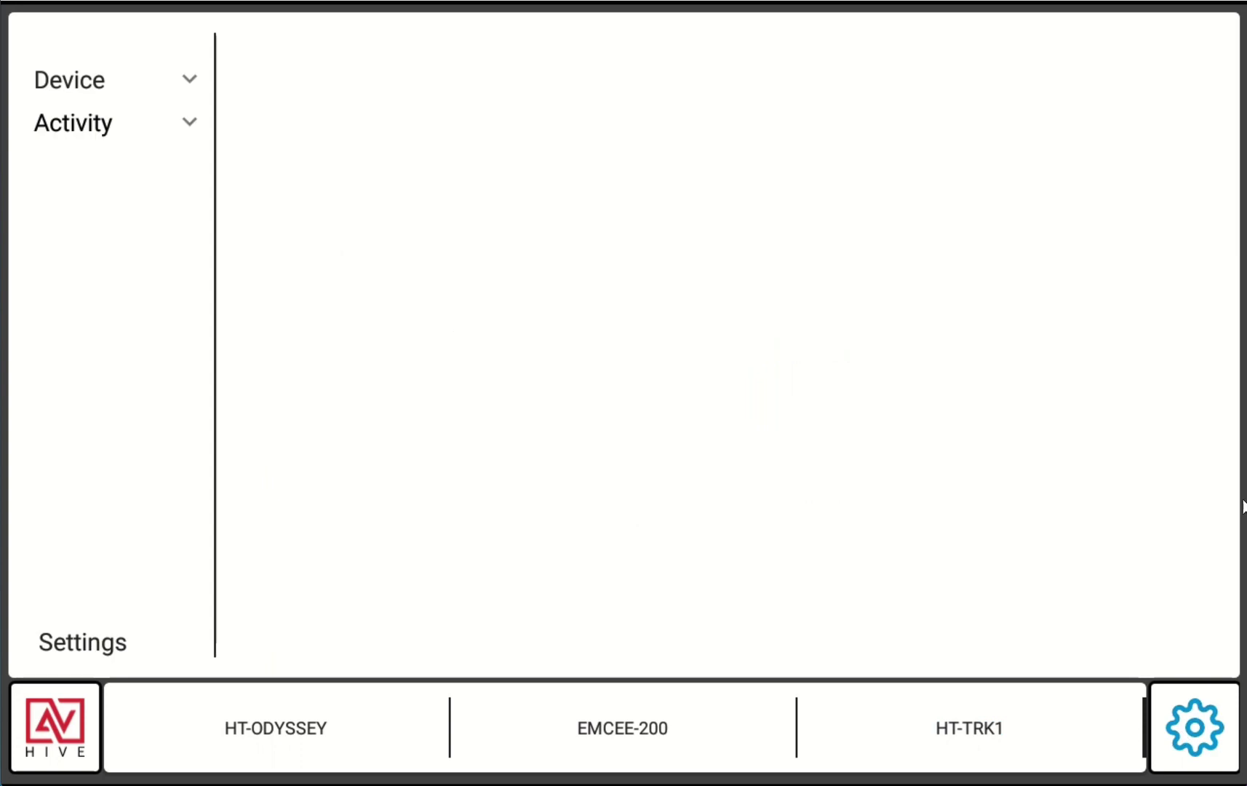
click(190, 77)
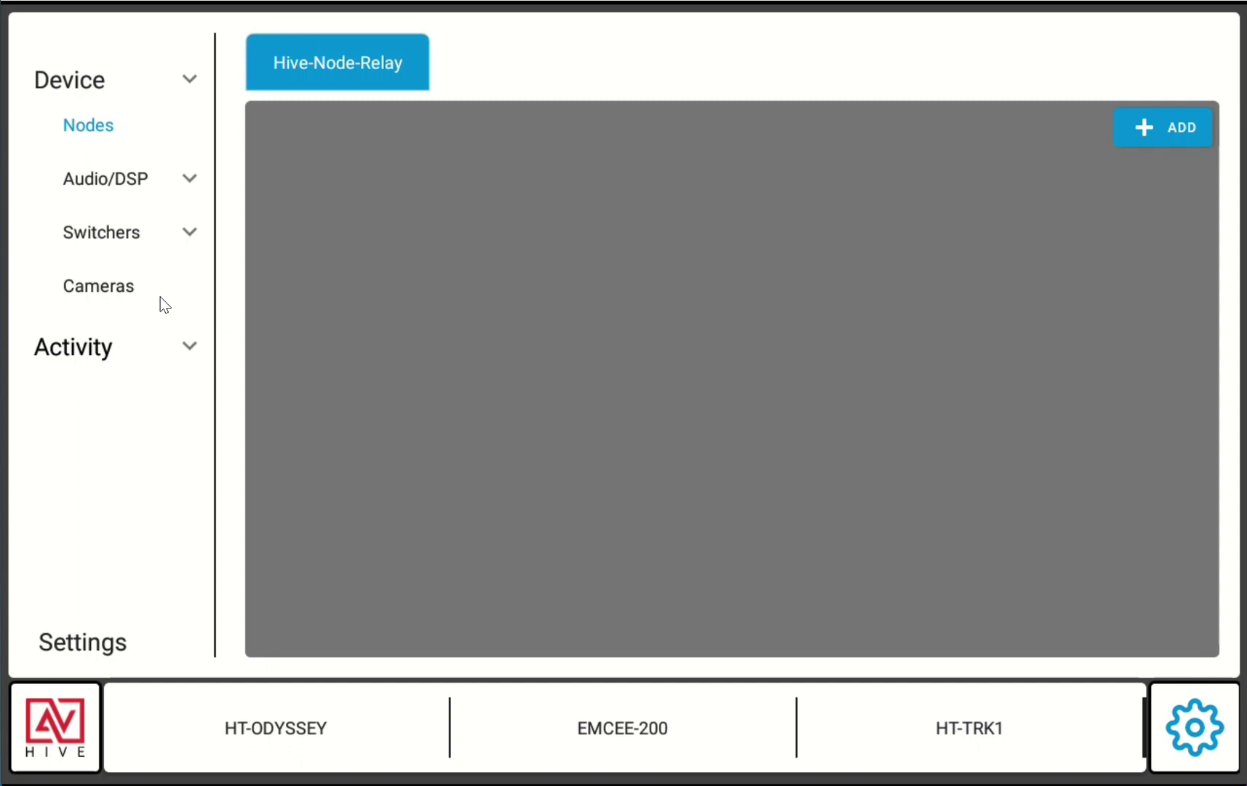
click(97, 290)
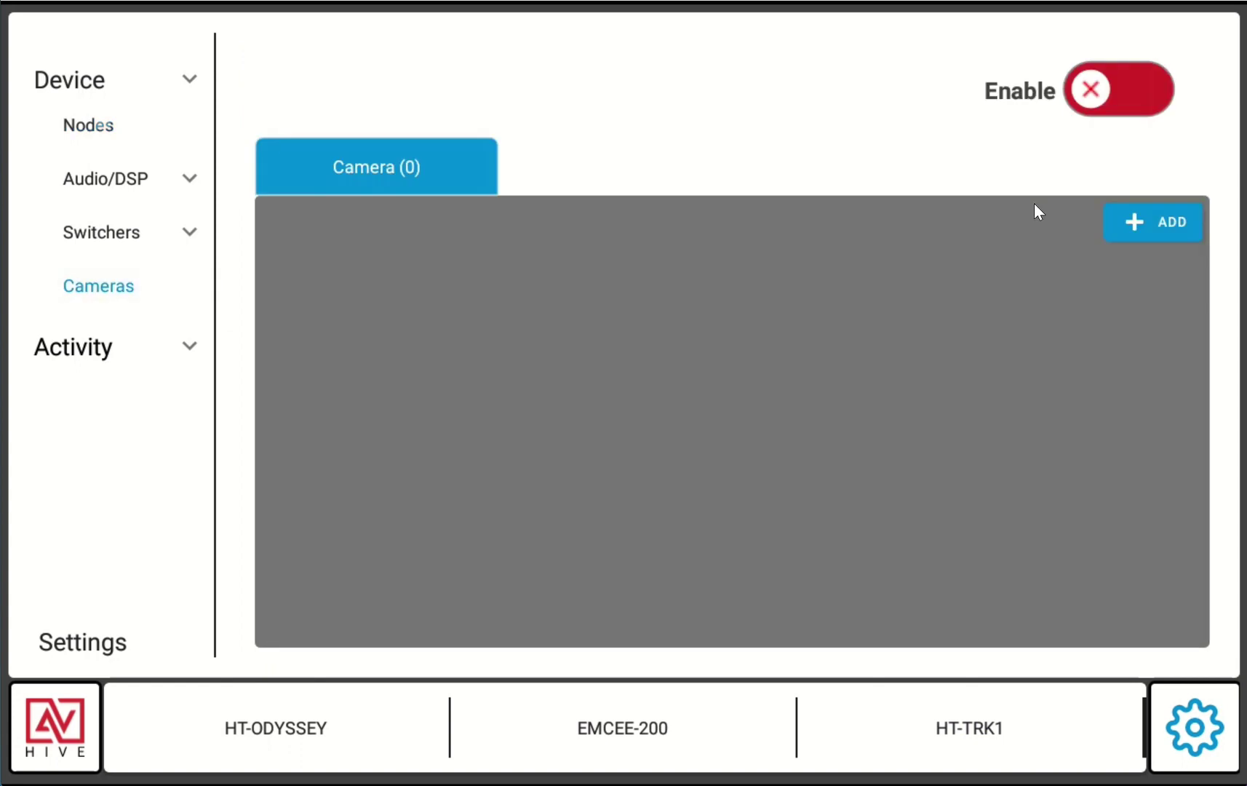
click(1165, 220)
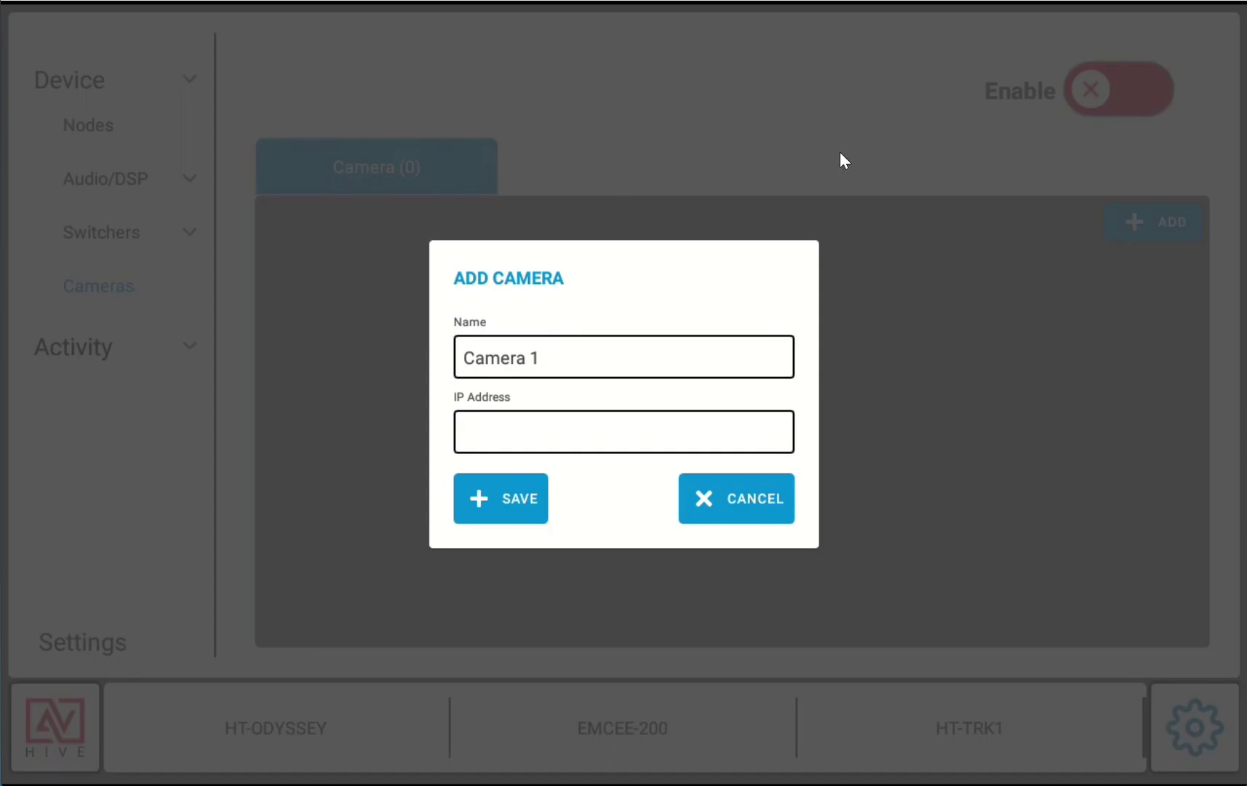
click(542, 433)
text(172.168.1.72)
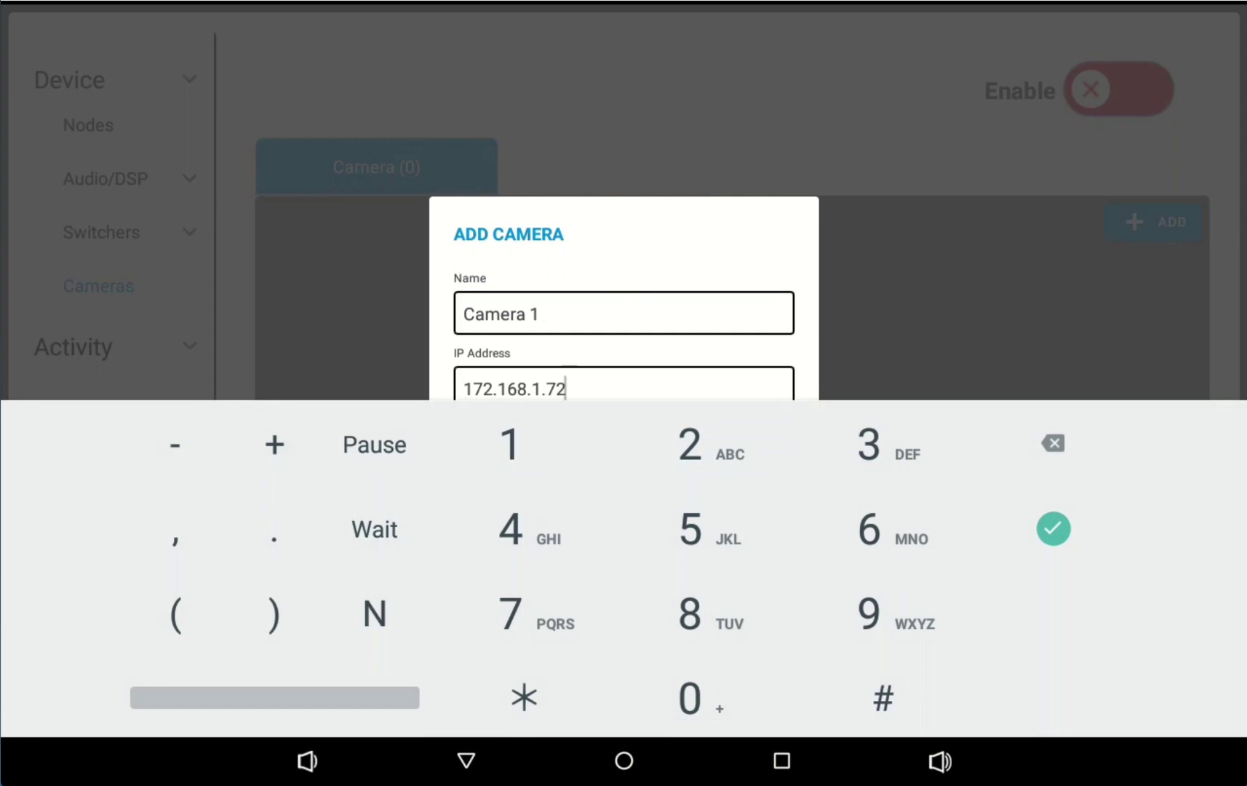
key(BackSpace)
key(BackSpace)
text(105)
click(465, 760)
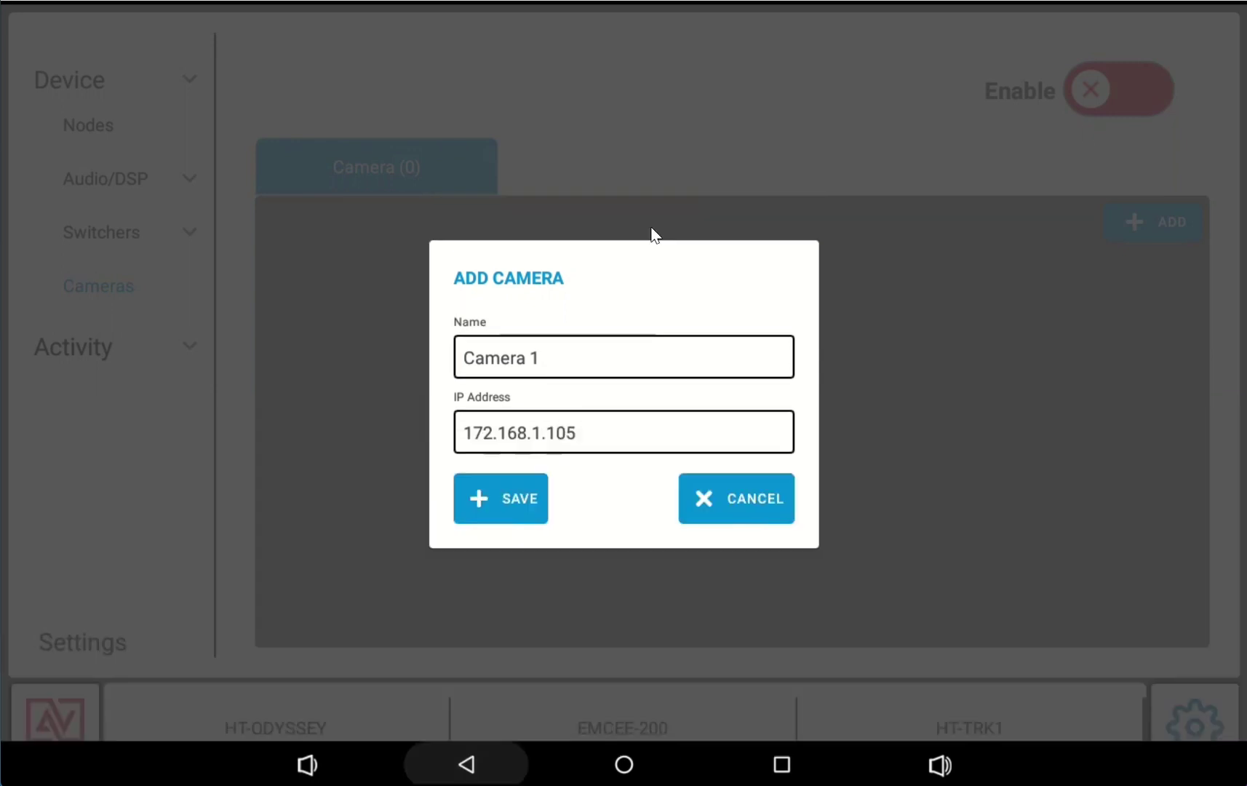
click(530, 505)
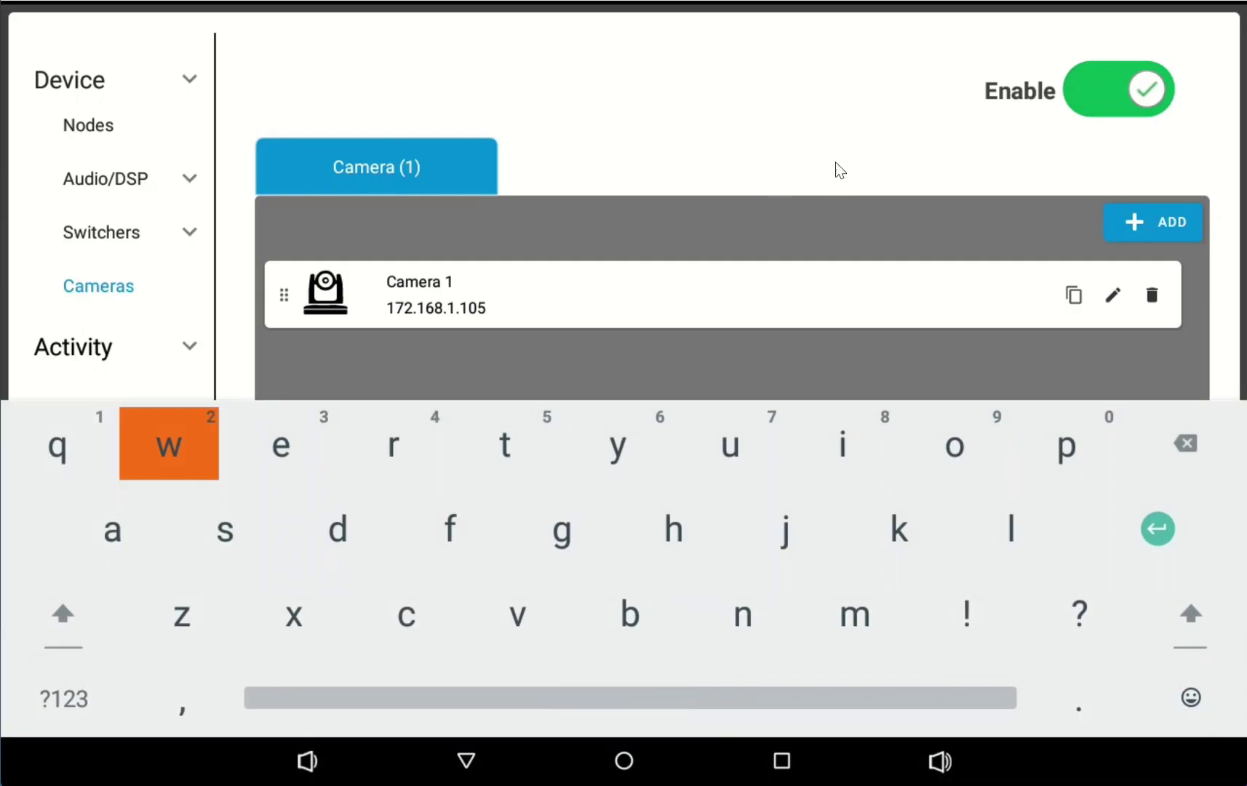
click(467, 761)
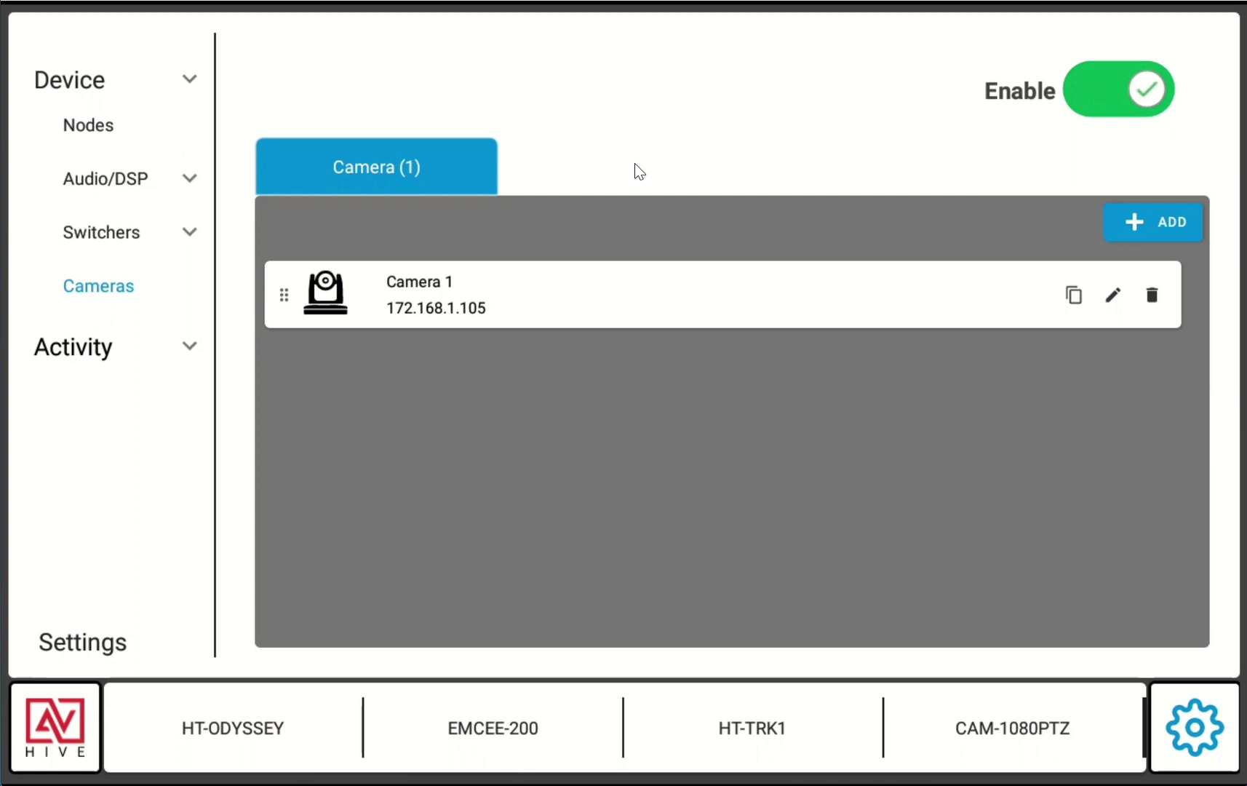
Step: Switch to Chrome and review the camera web interface's Monocular tracking and Configuration pages
key(alt+Tab)
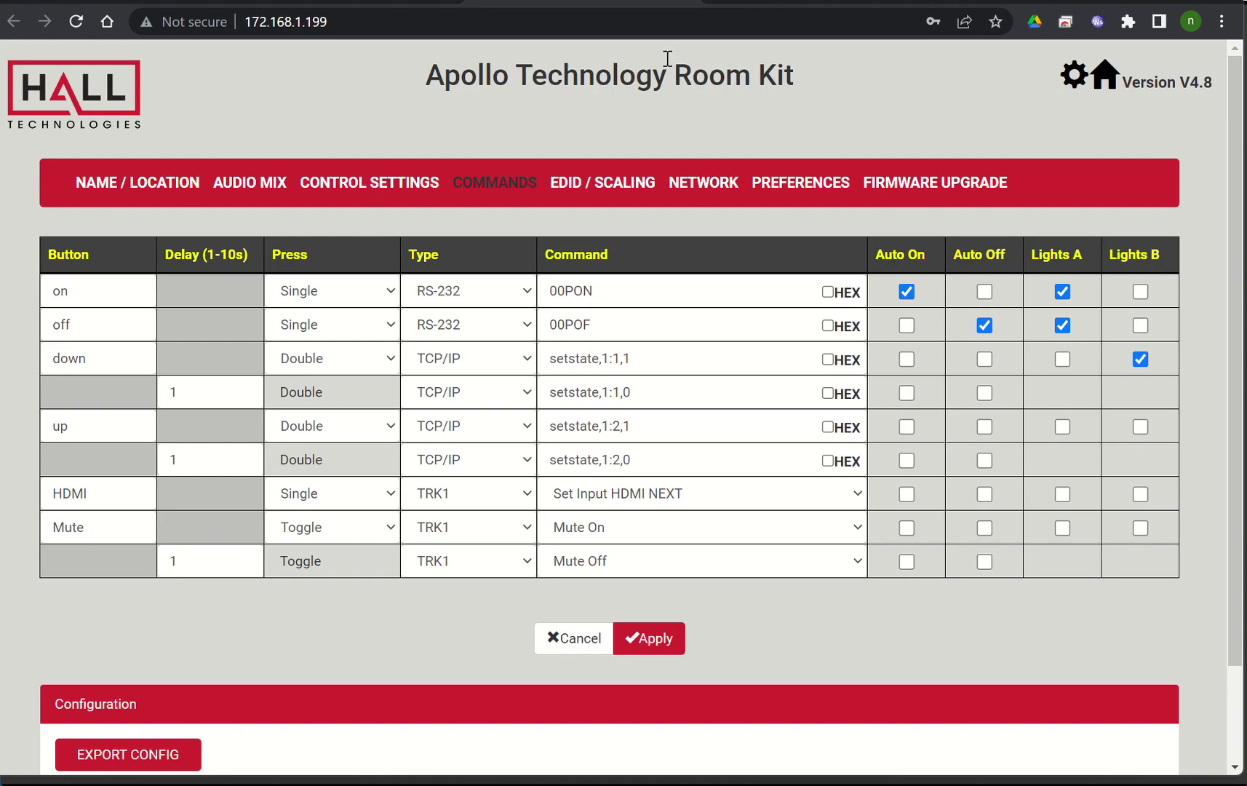
click(840, 2)
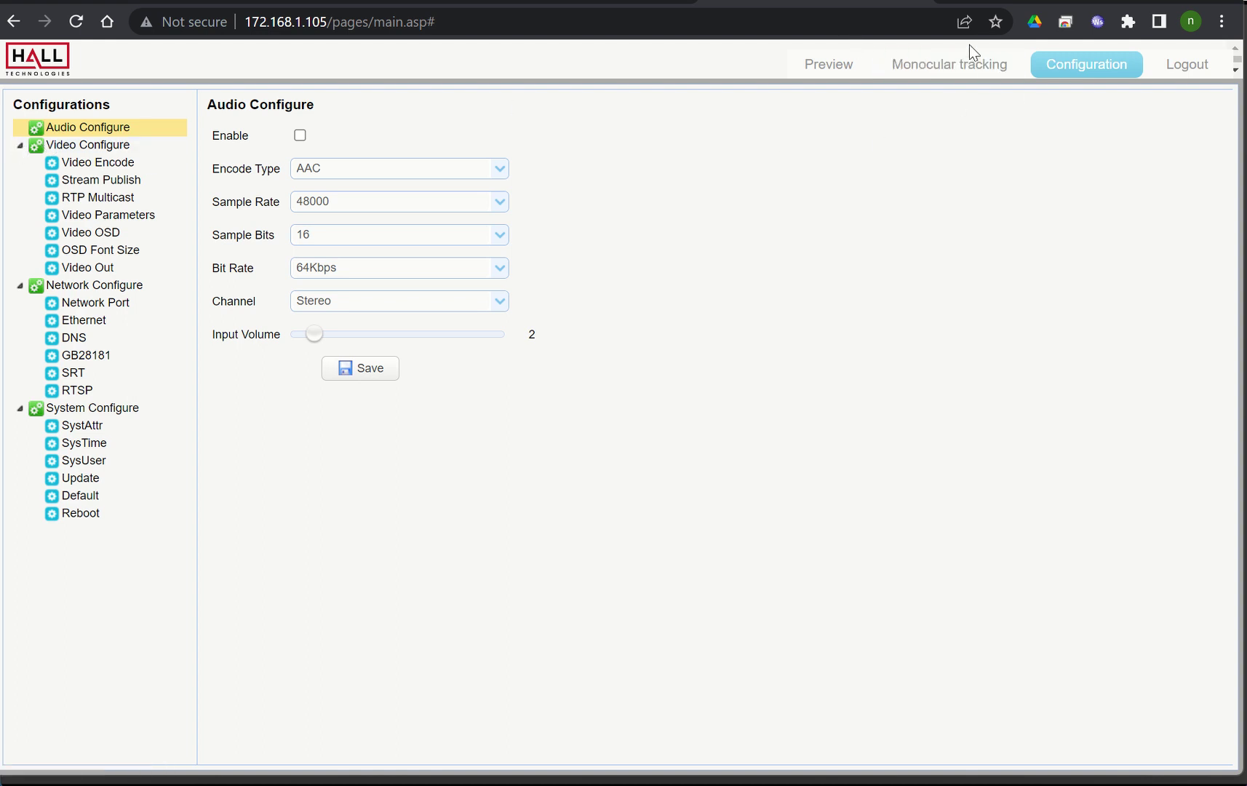
click(957, 64)
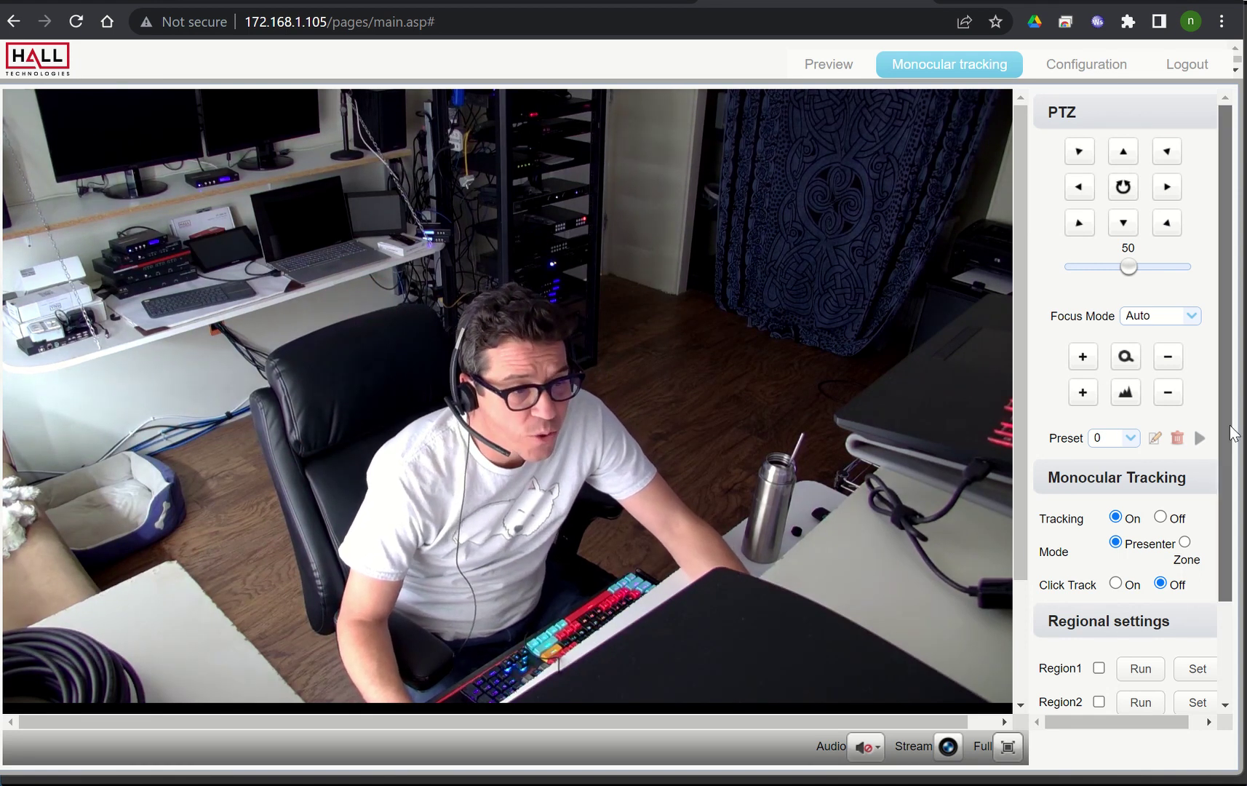
scroll(1231, 433, down, 3)
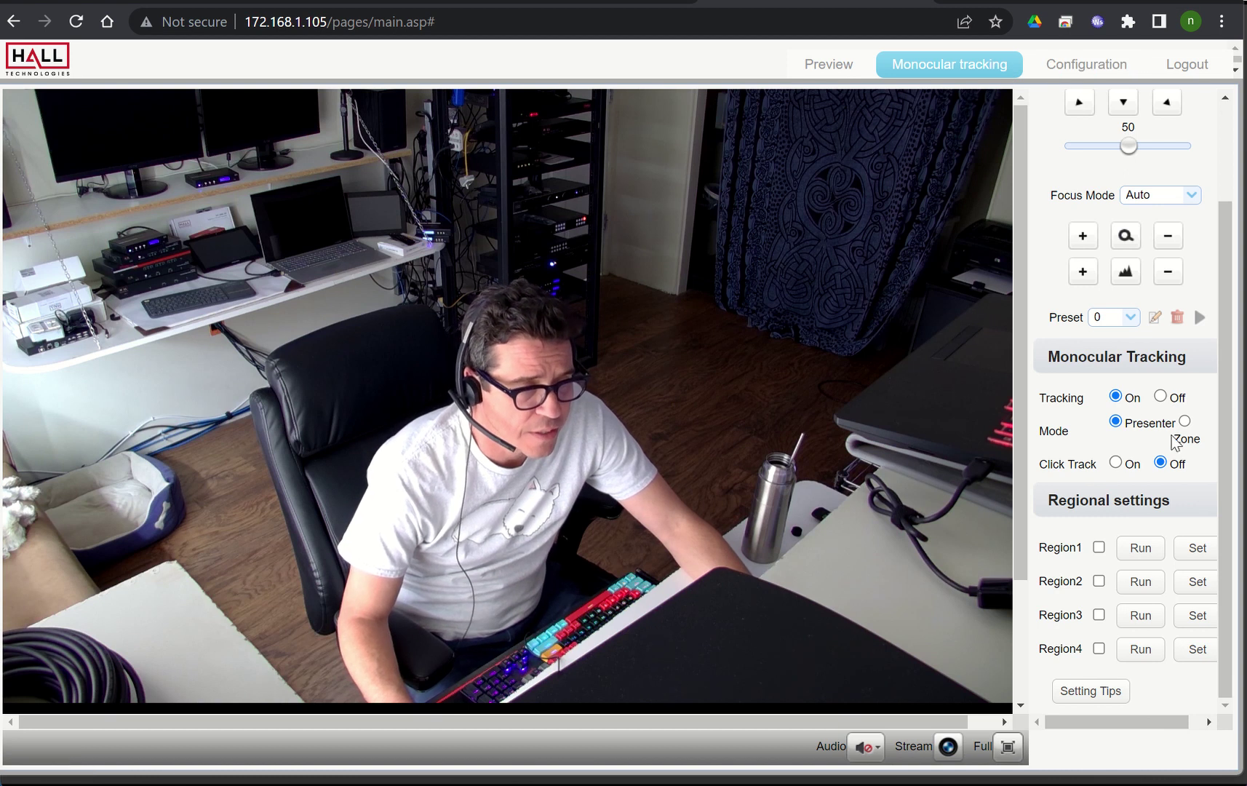
click(1106, 66)
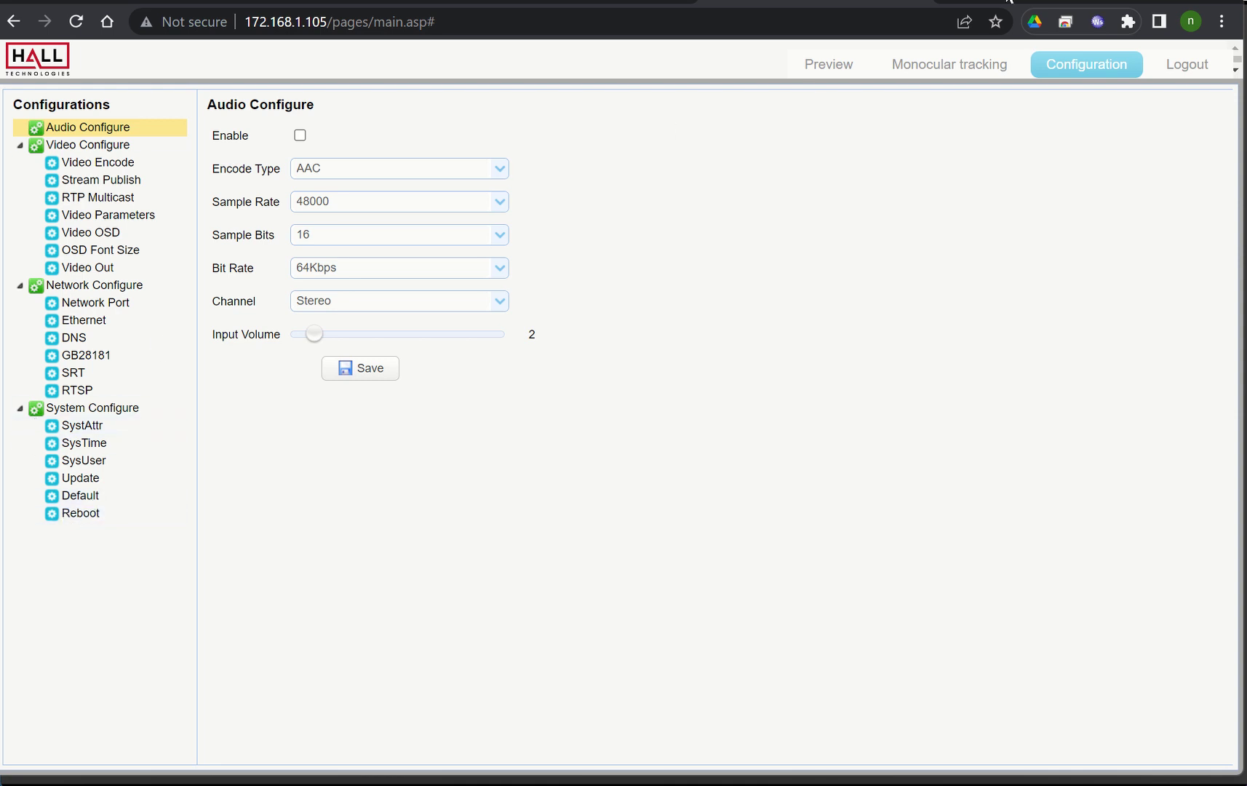
Step: Switch back to Hive AV and view the CAM-1080PTZ control page with its presets and tracking options
key(alt+Tab)
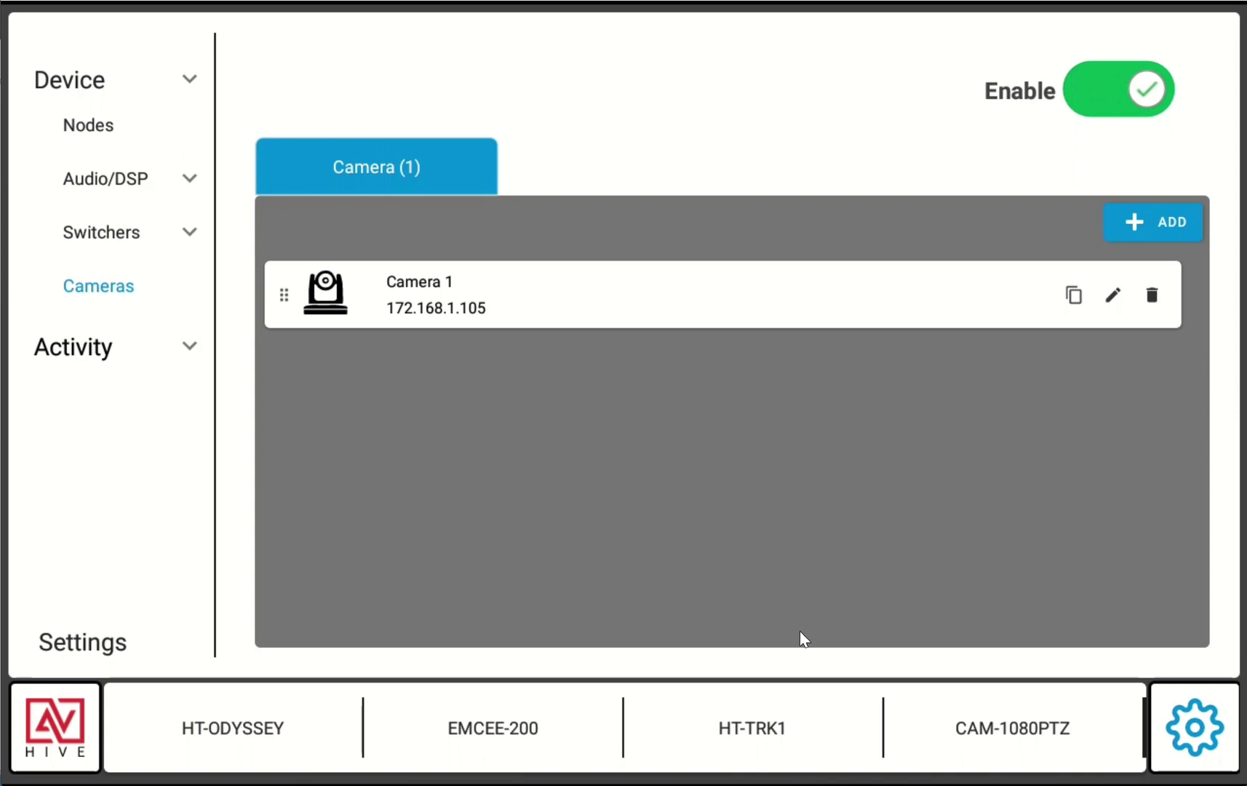
click(1011, 727)
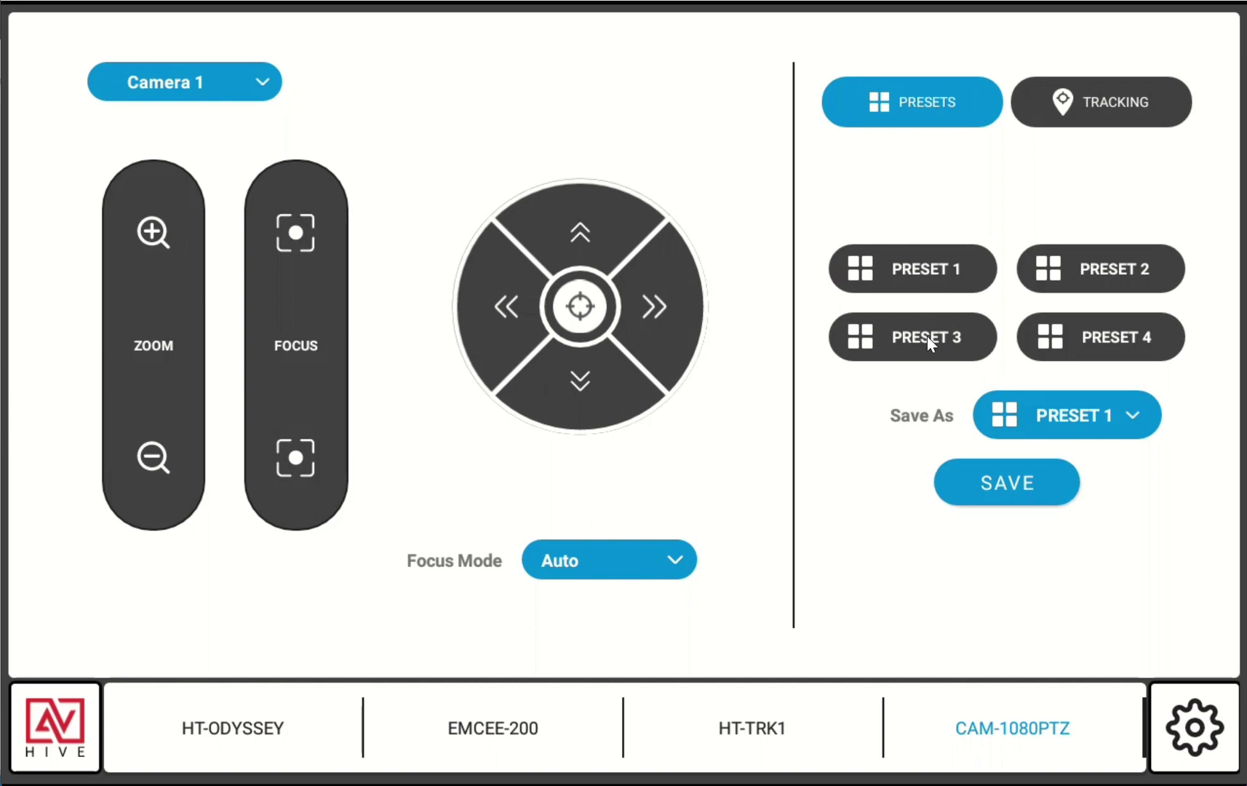
click(1128, 94)
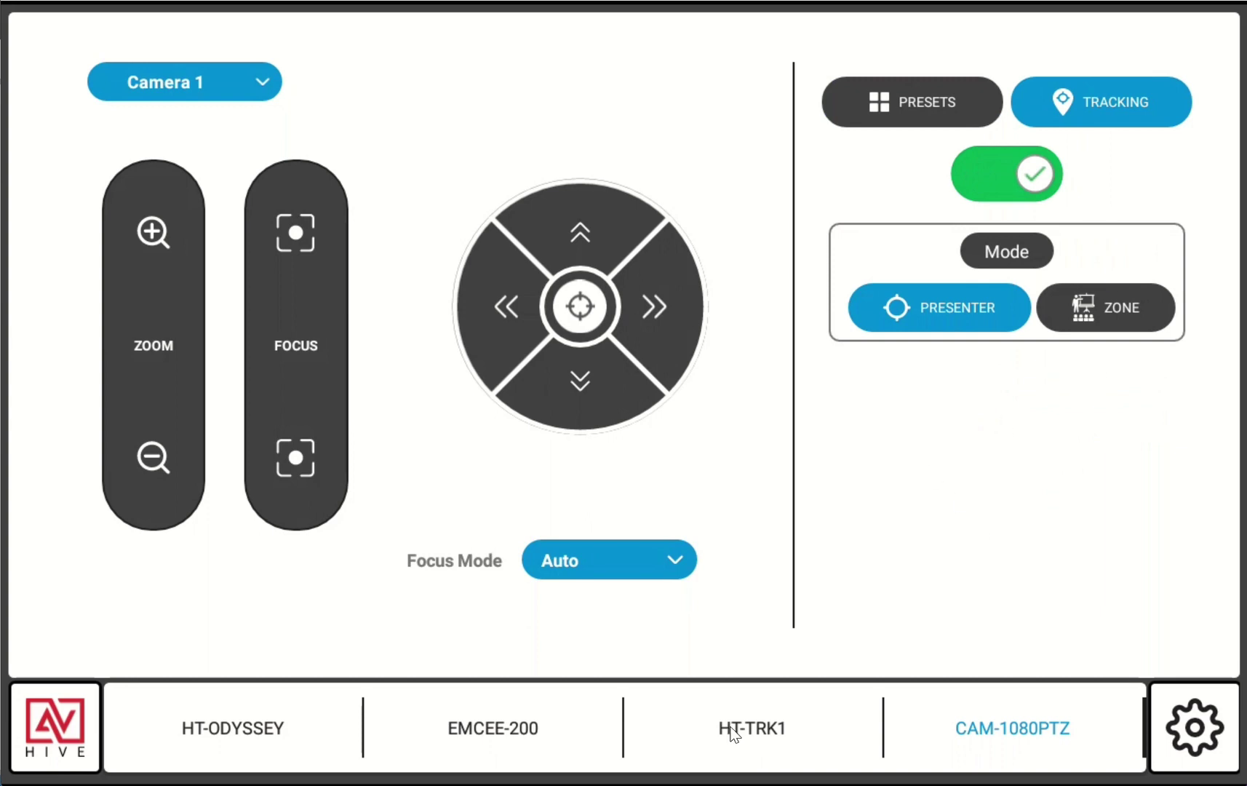
Step: Set the audio activity's controller to Odyssey and save it
click(1182, 725)
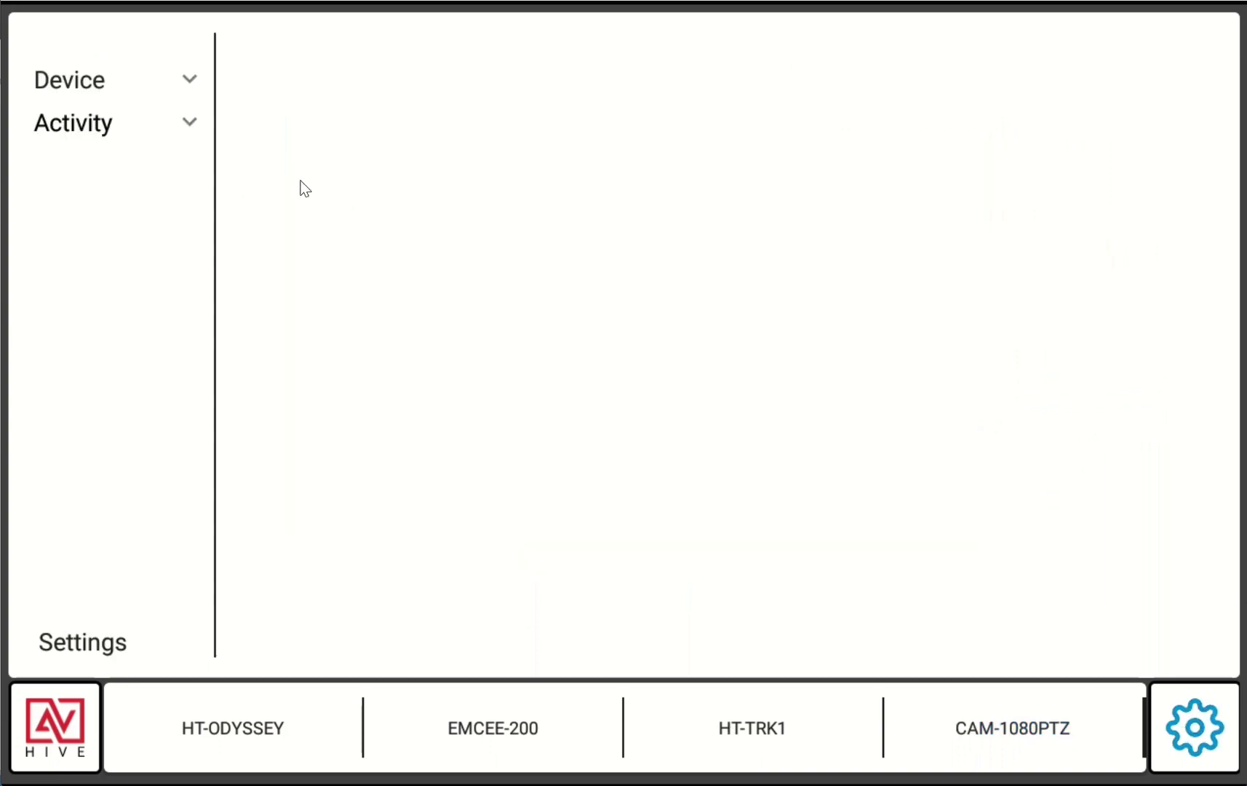
click(190, 125)
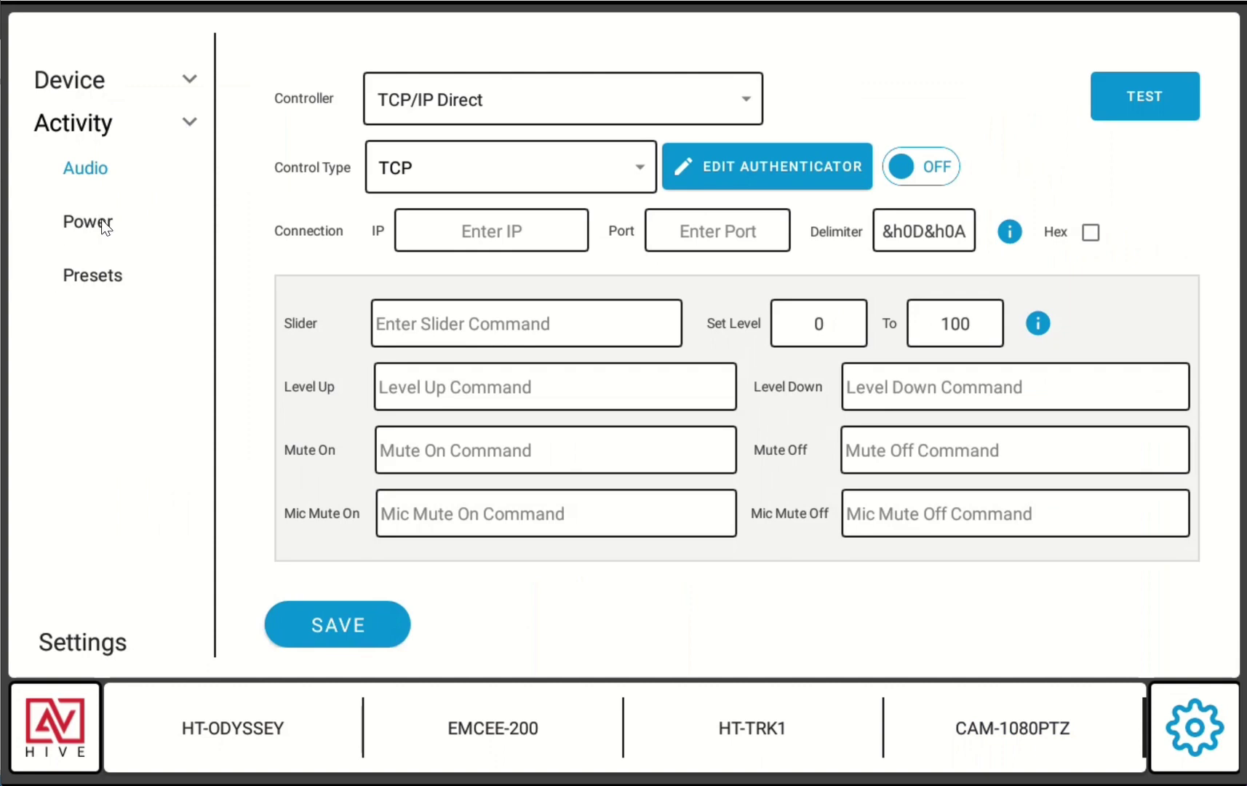
click(704, 97)
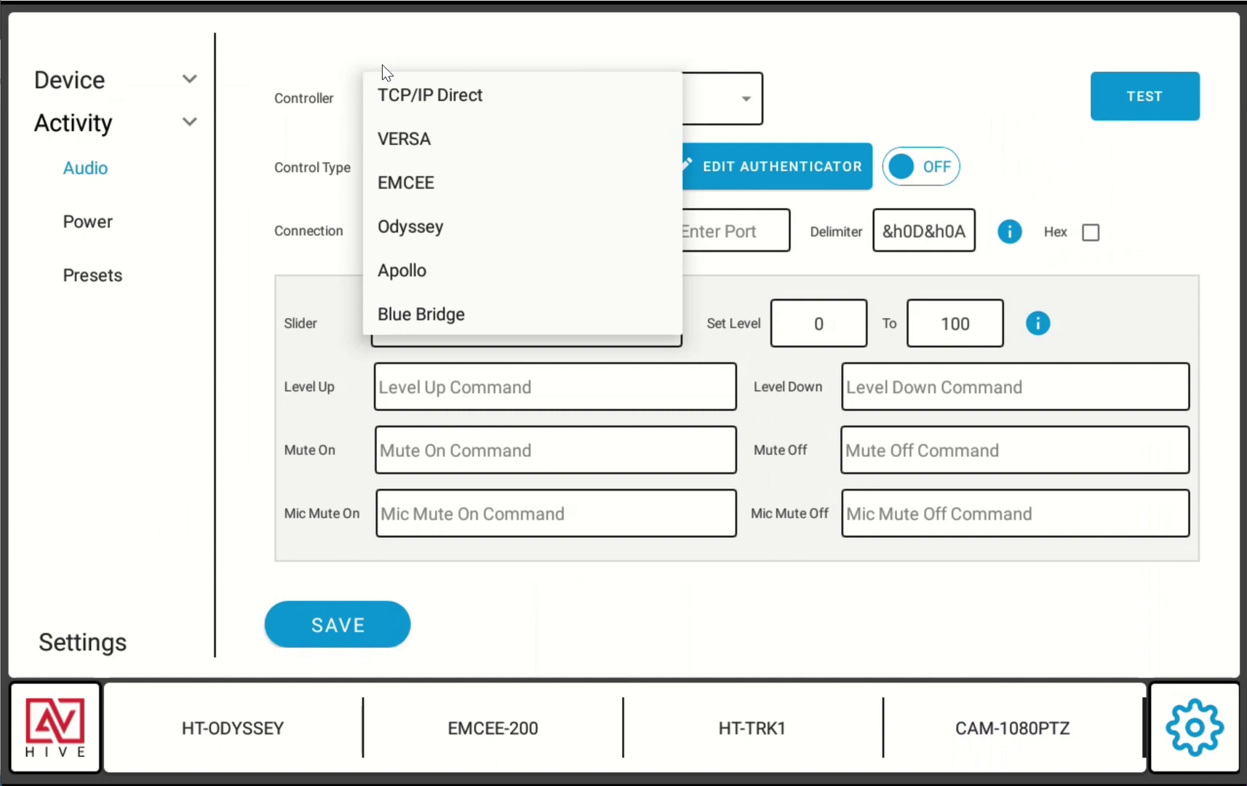
click(430, 228)
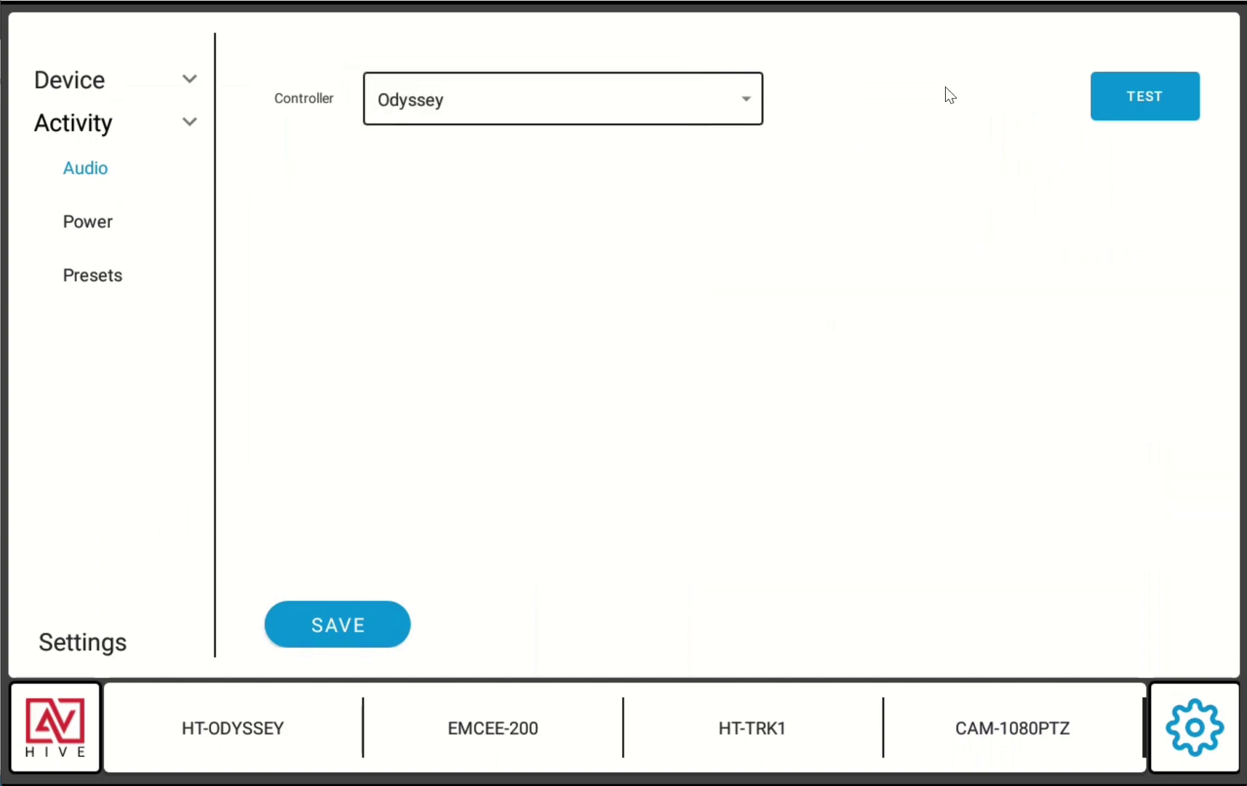
click(355, 628)
Step: Configure the Power On activity with a command for the Odyssey at 172.168.1.146 using the CEC control type
click(97, 227)
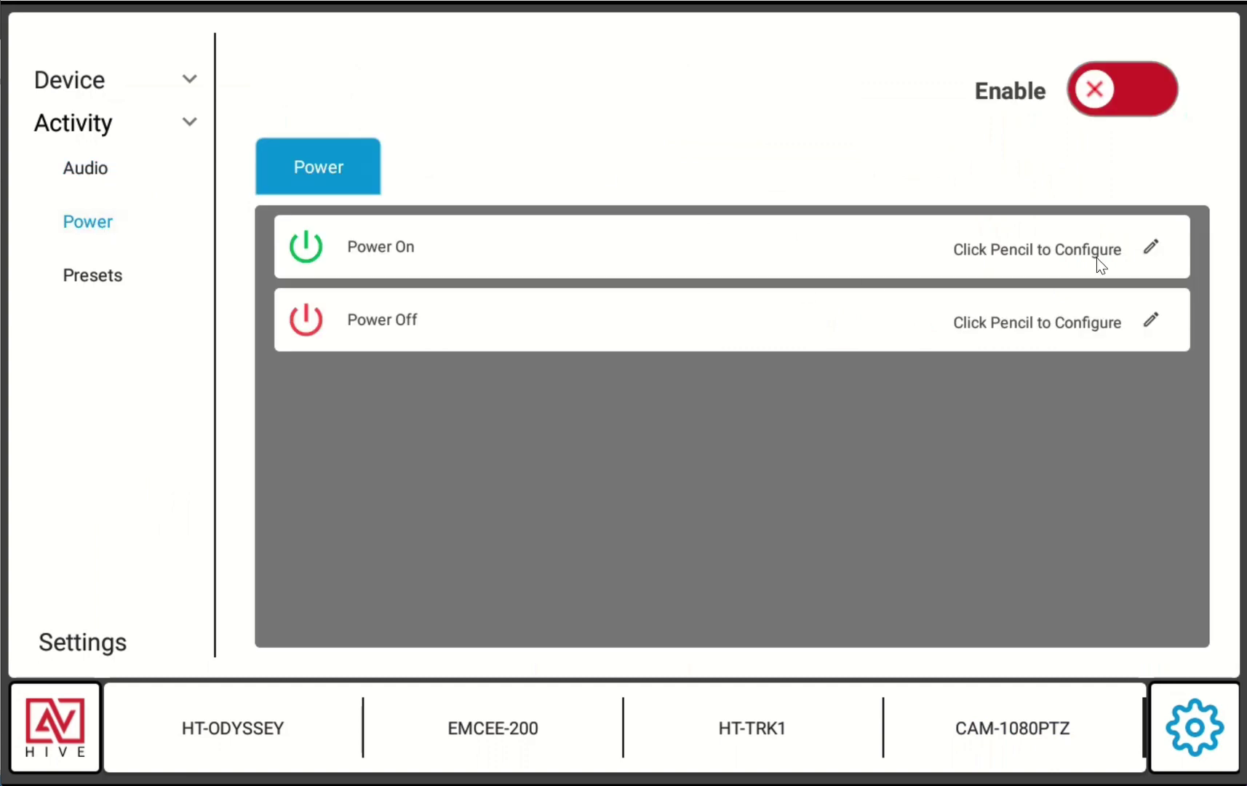
click(1151, 249)
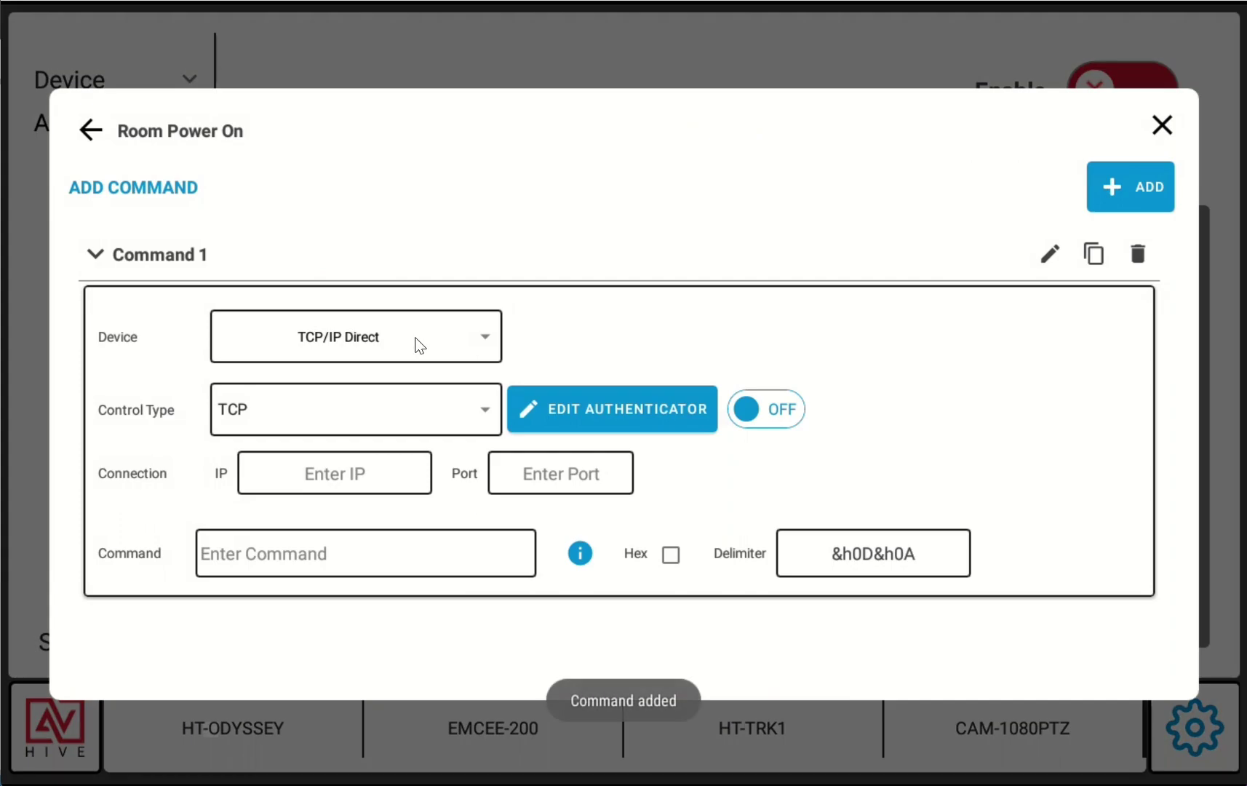
click(419, 344)
scroll(518, 472, down, 2)
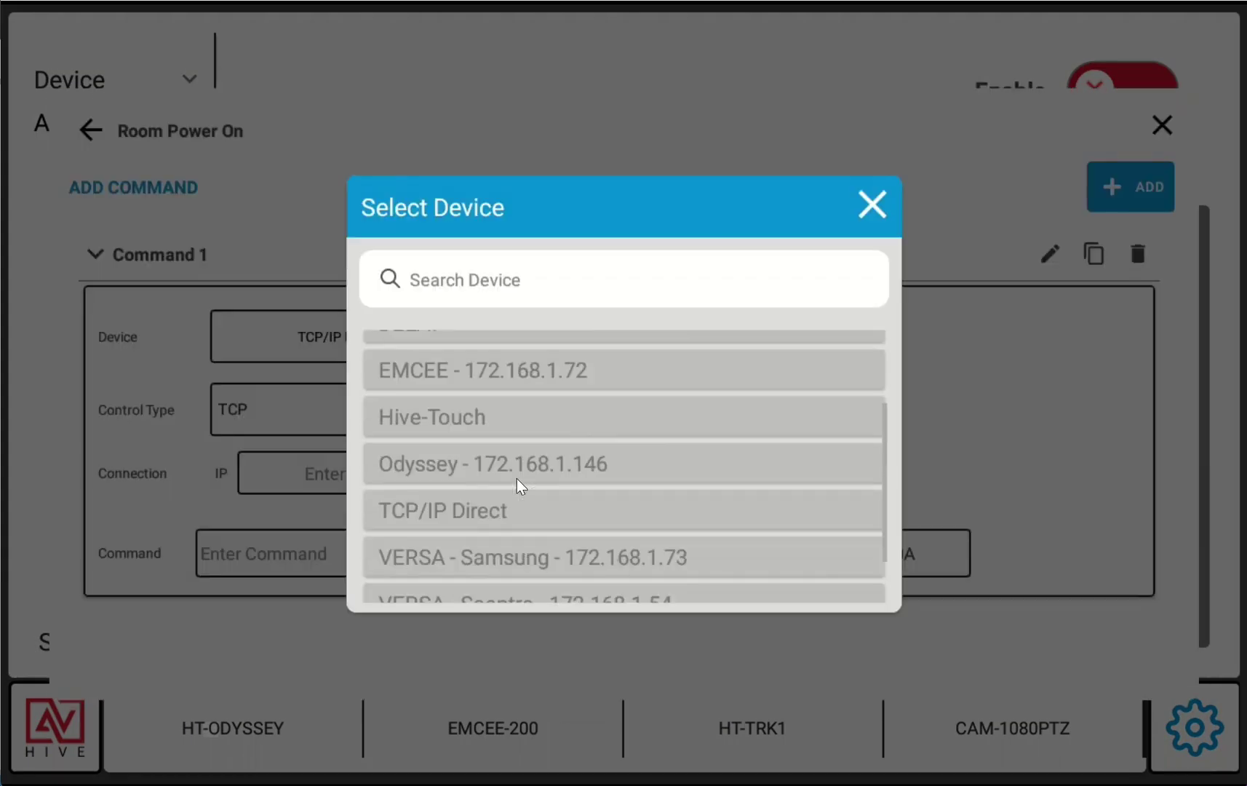
click(554, 463)
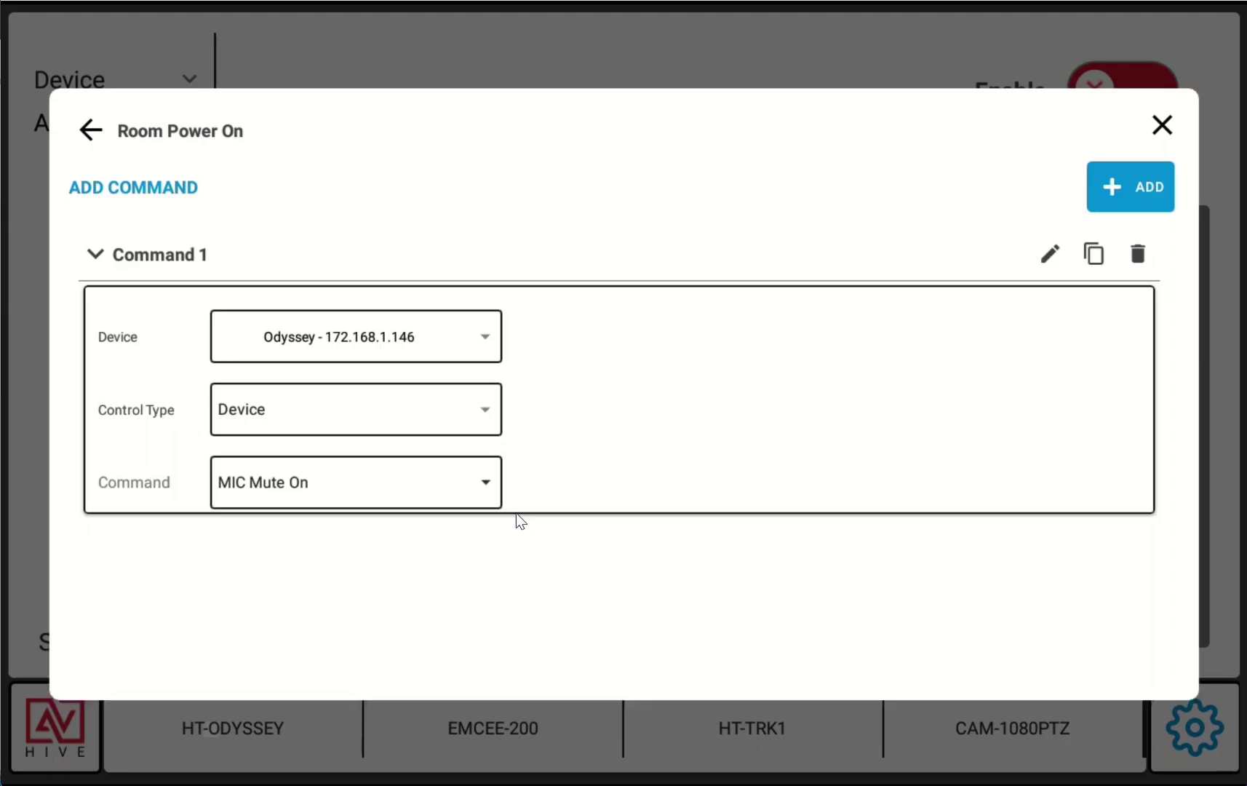
click(435, 428)
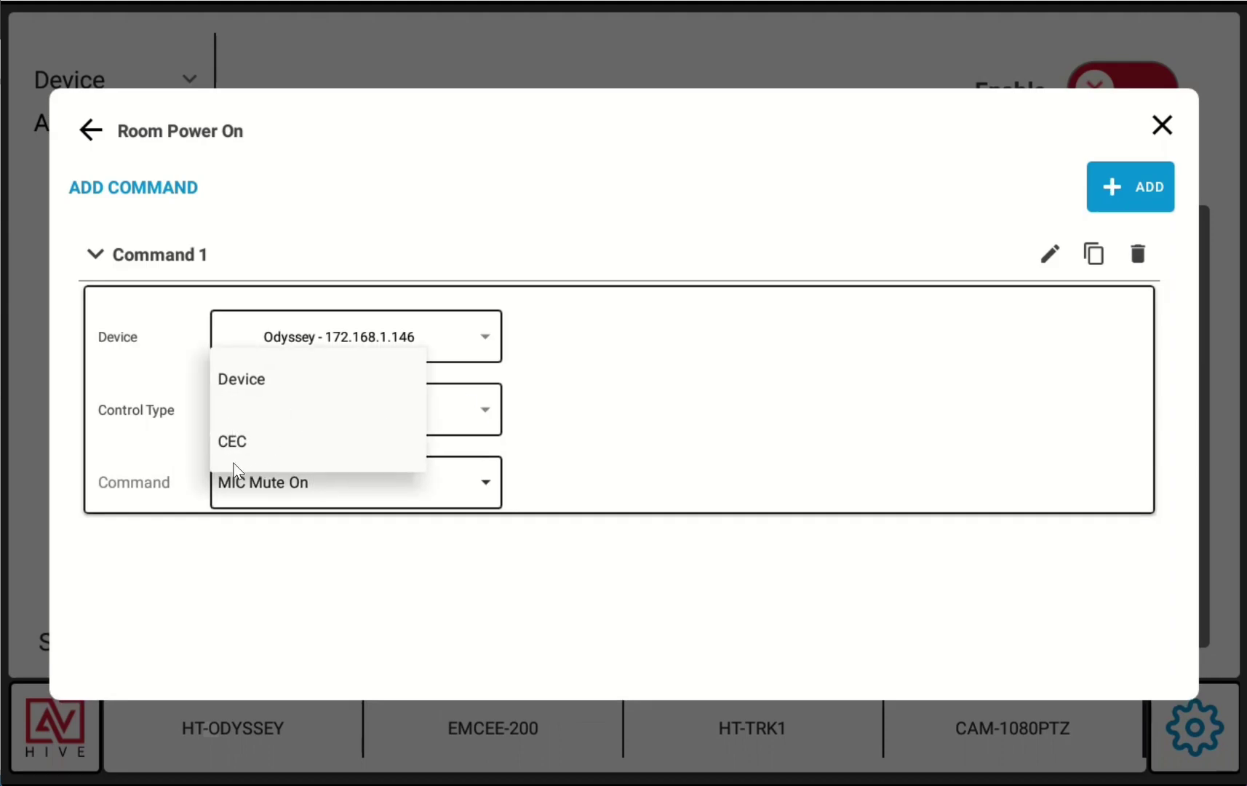
click(217, 444)
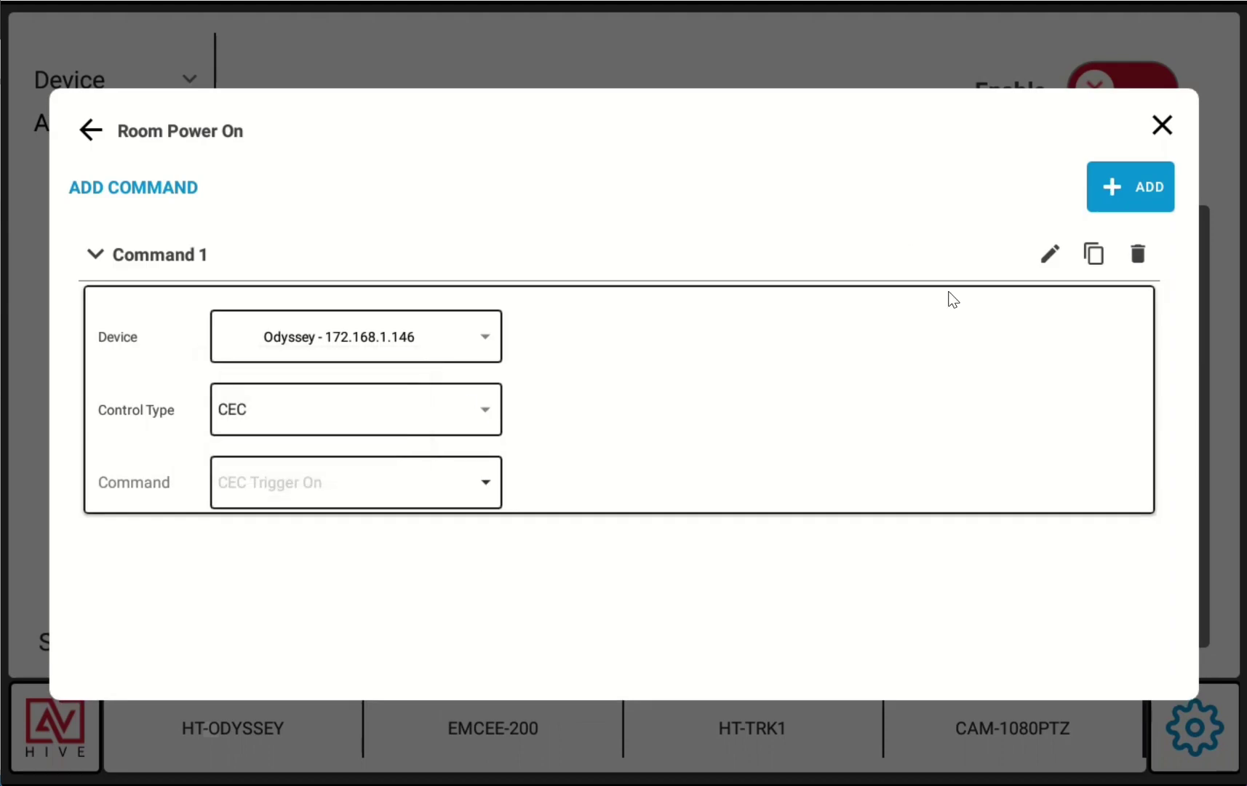
click(1162, 126)
Step: Configure the Power Off activity with a command for the Odyssey at 172.168.1.146 using CEC control and CEC Trigger Off
click(1152, 318)
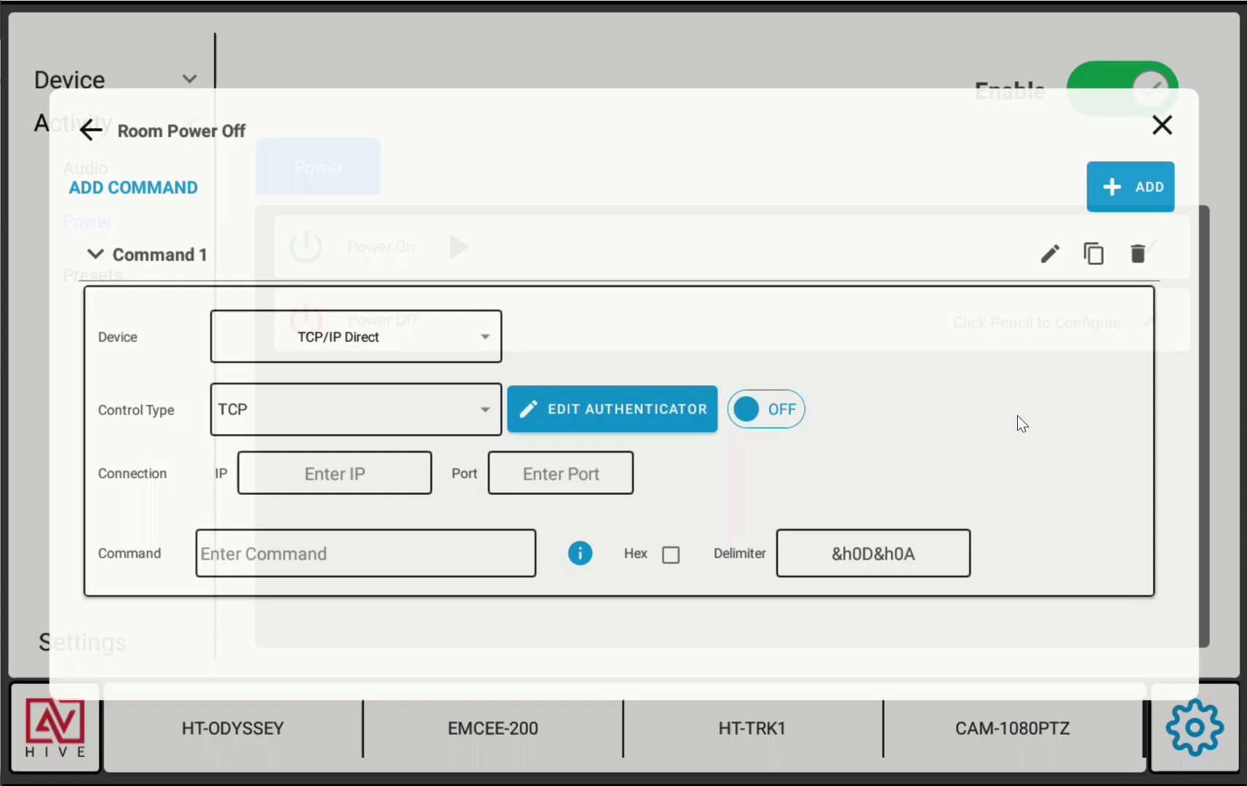
click(430, 338)
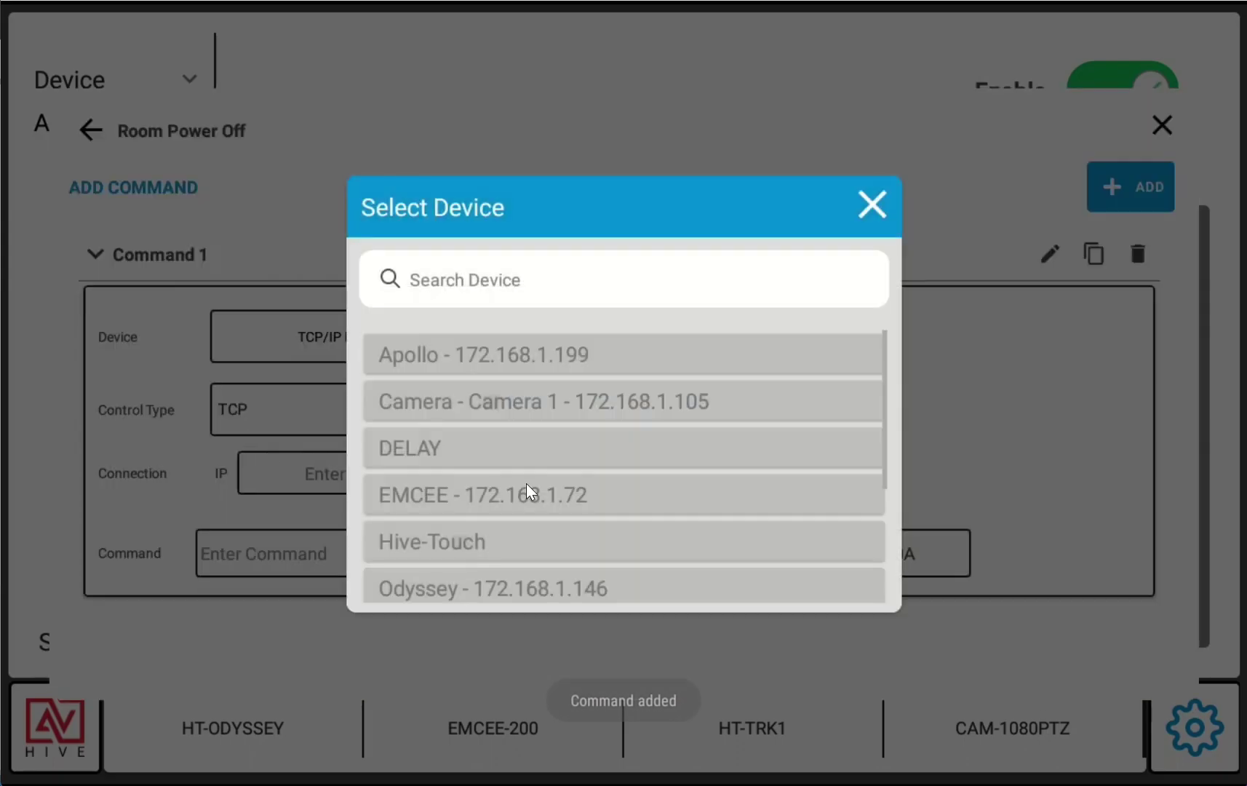
scroll(539, 509, down, 3)
click(604, 470)
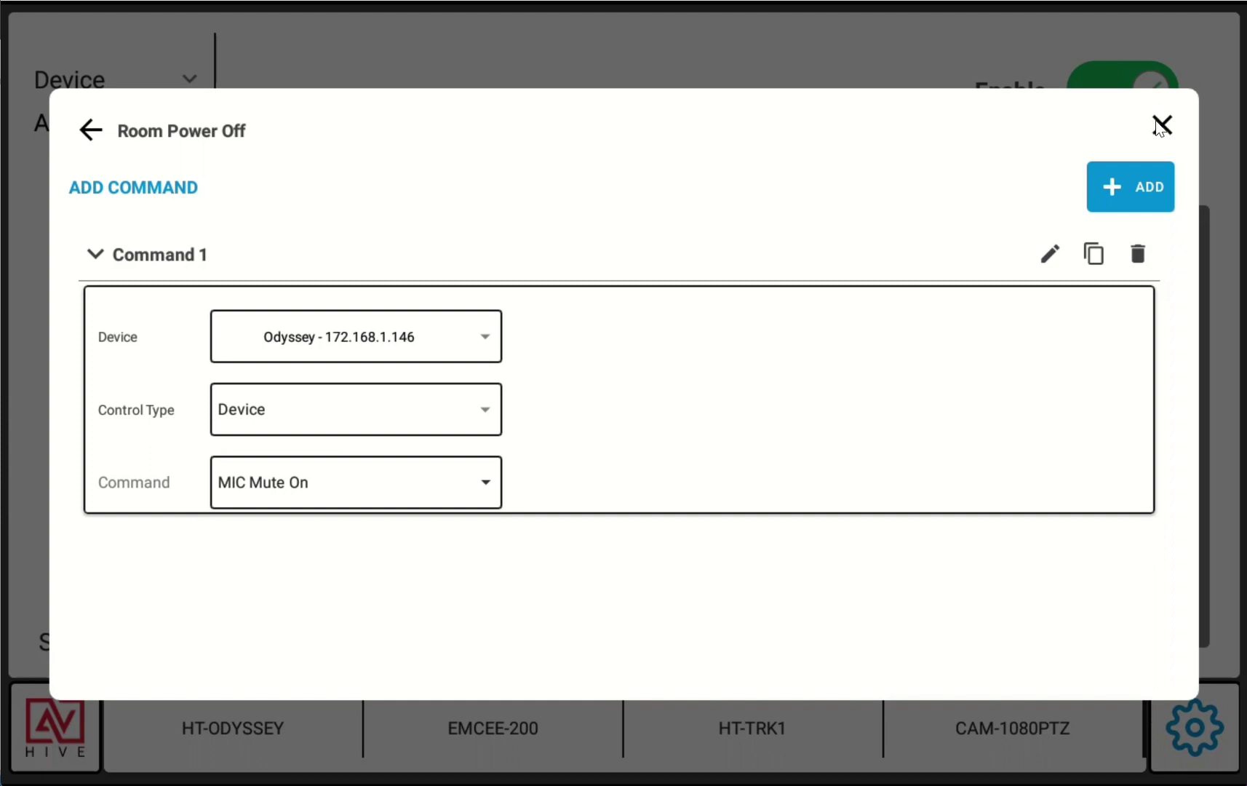
click(411, 485)
click(532, 401)
click(440, 412)
click(230, 458)
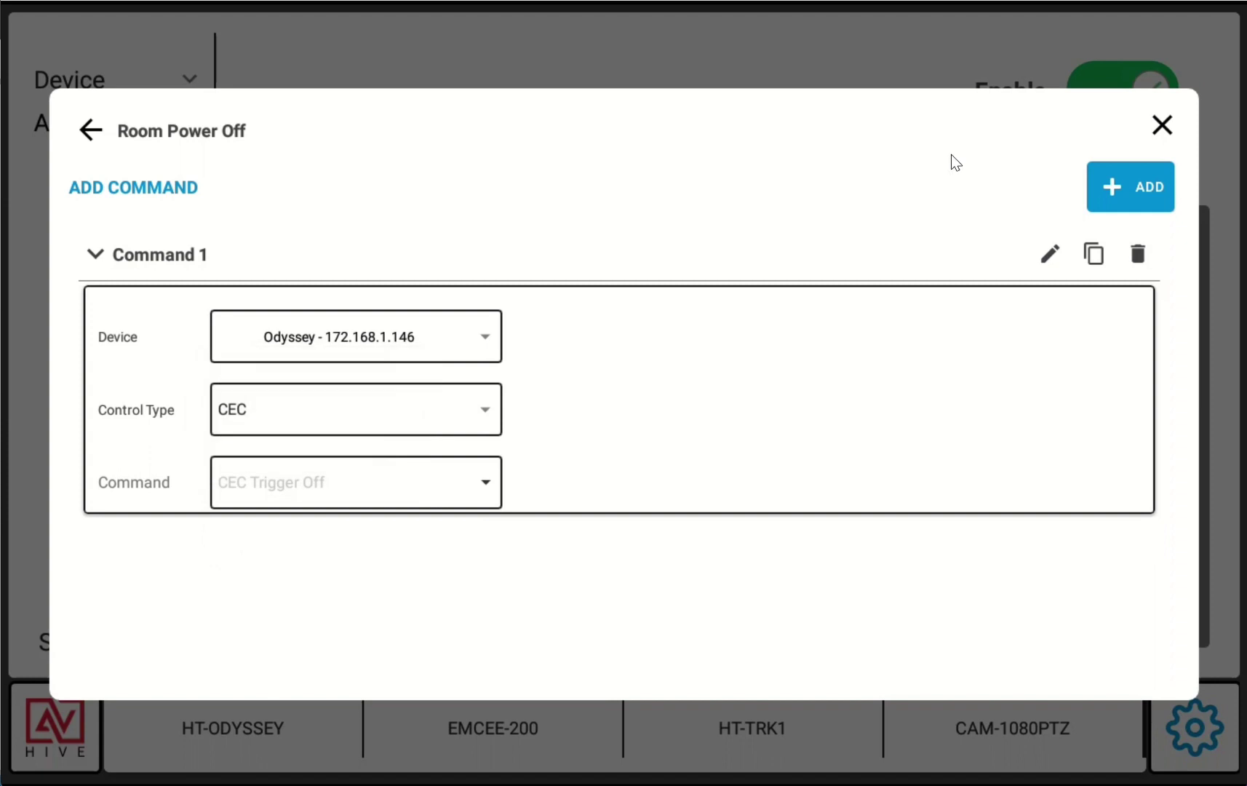
click(1164, 125)
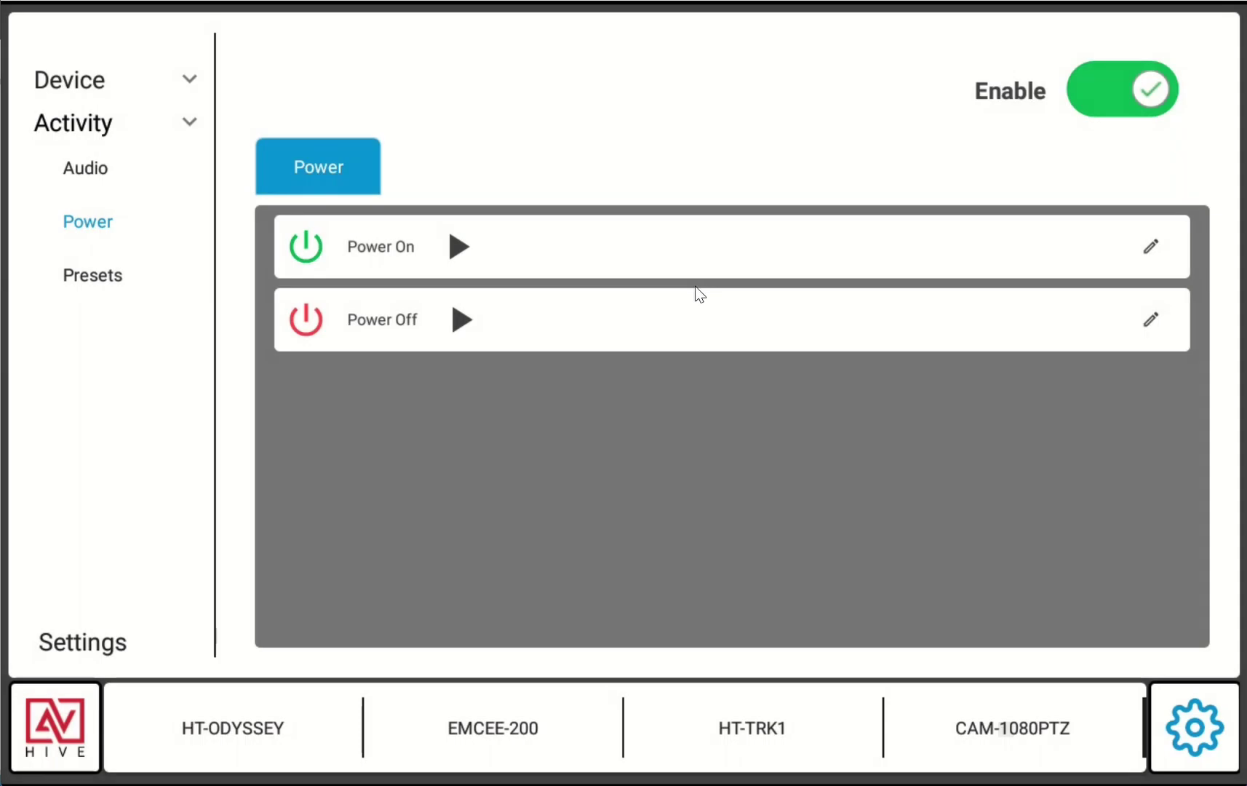
Step: View the Presets activity page, collapse the Activity list and go to the room's welcome screen
click(102, 276)
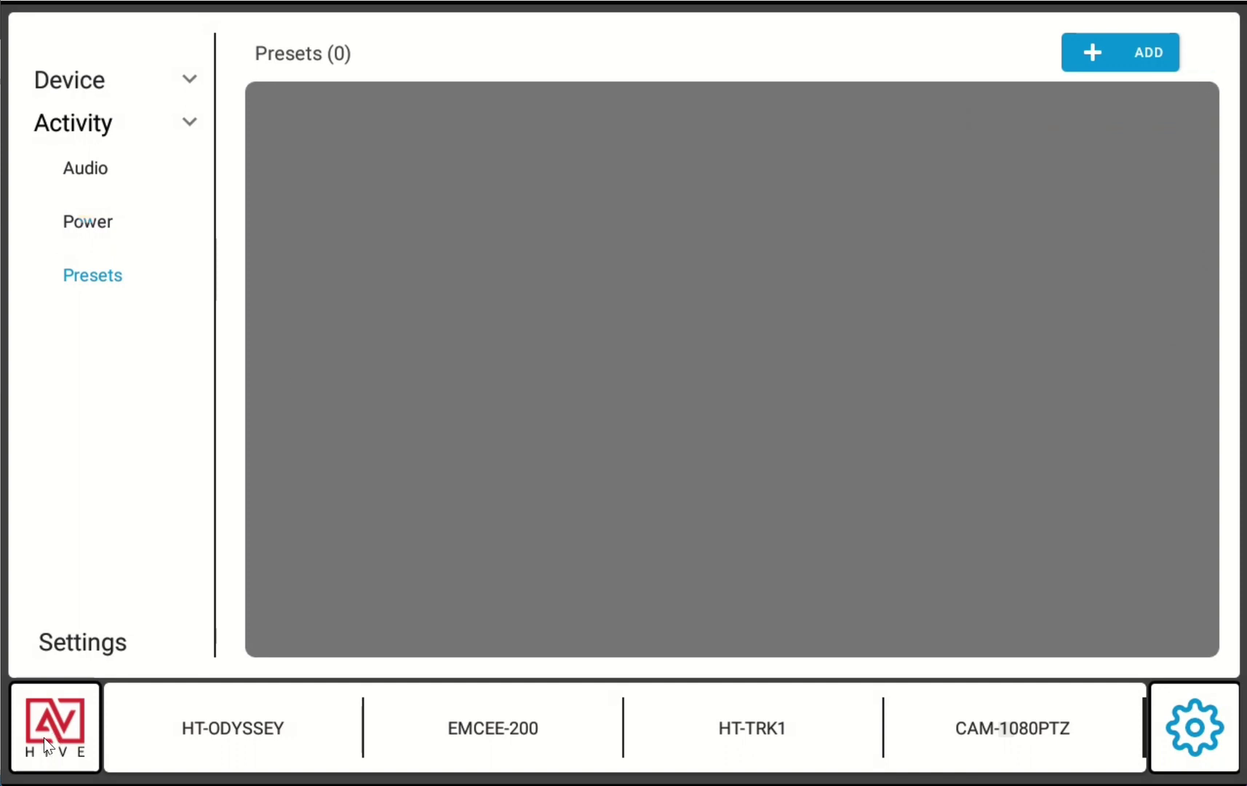
click(188, 123)
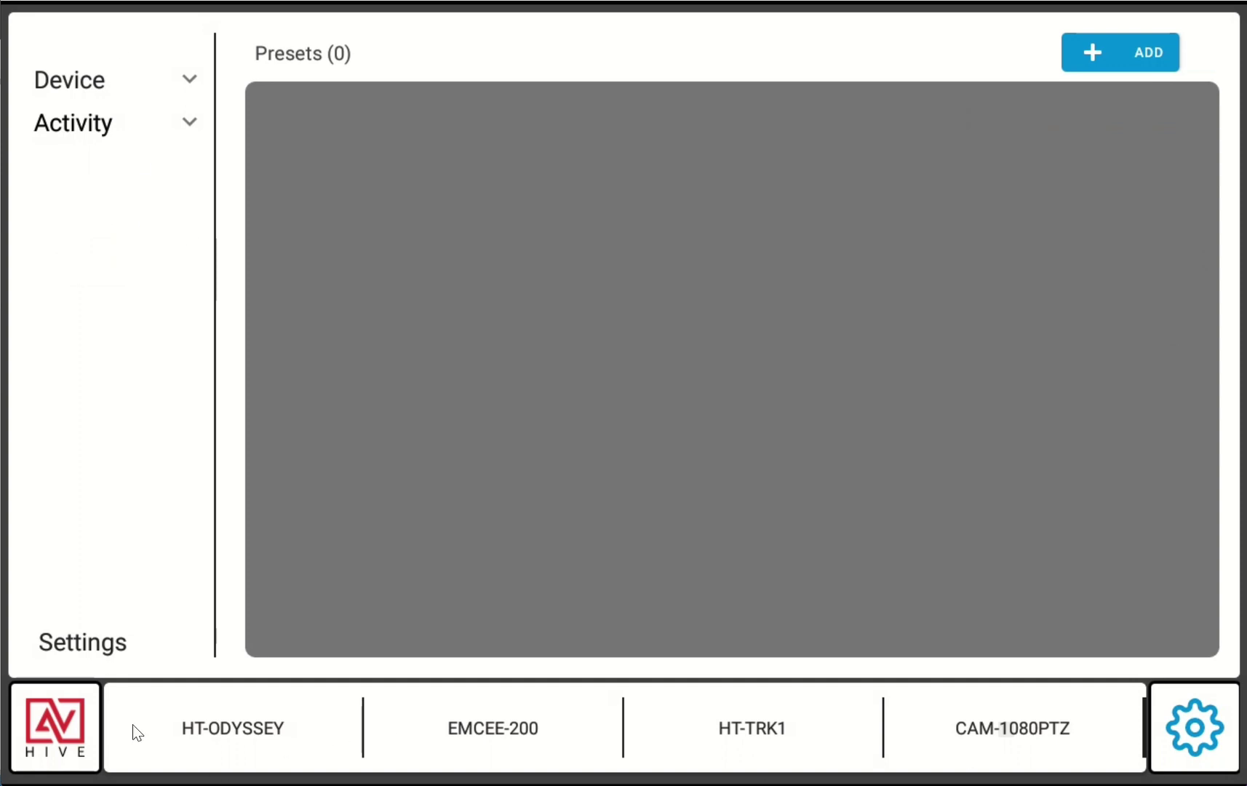
click(42, 737)
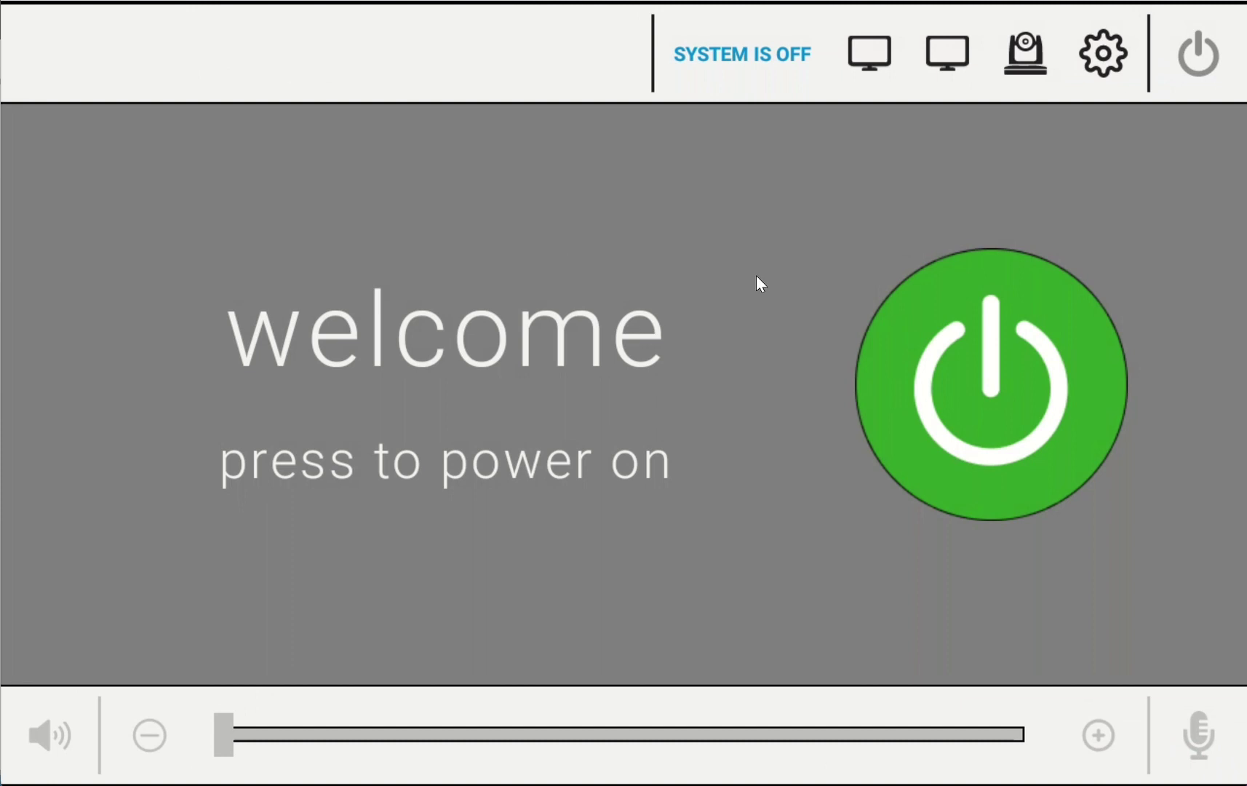
Step: Power on the room and route Input 1 to Window A, Input 2 to Window C and Input 3 to Window B
click(1026, 379)
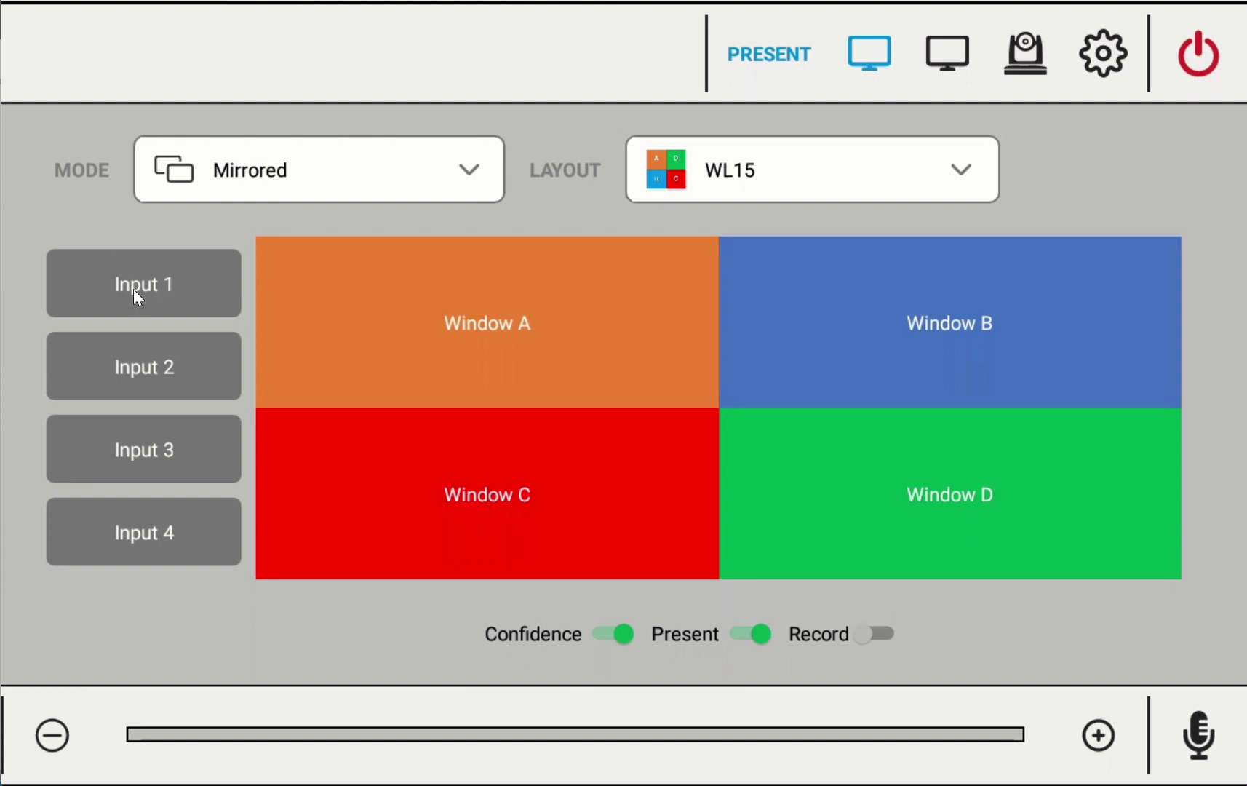
drag(132, 288, 490, 376)
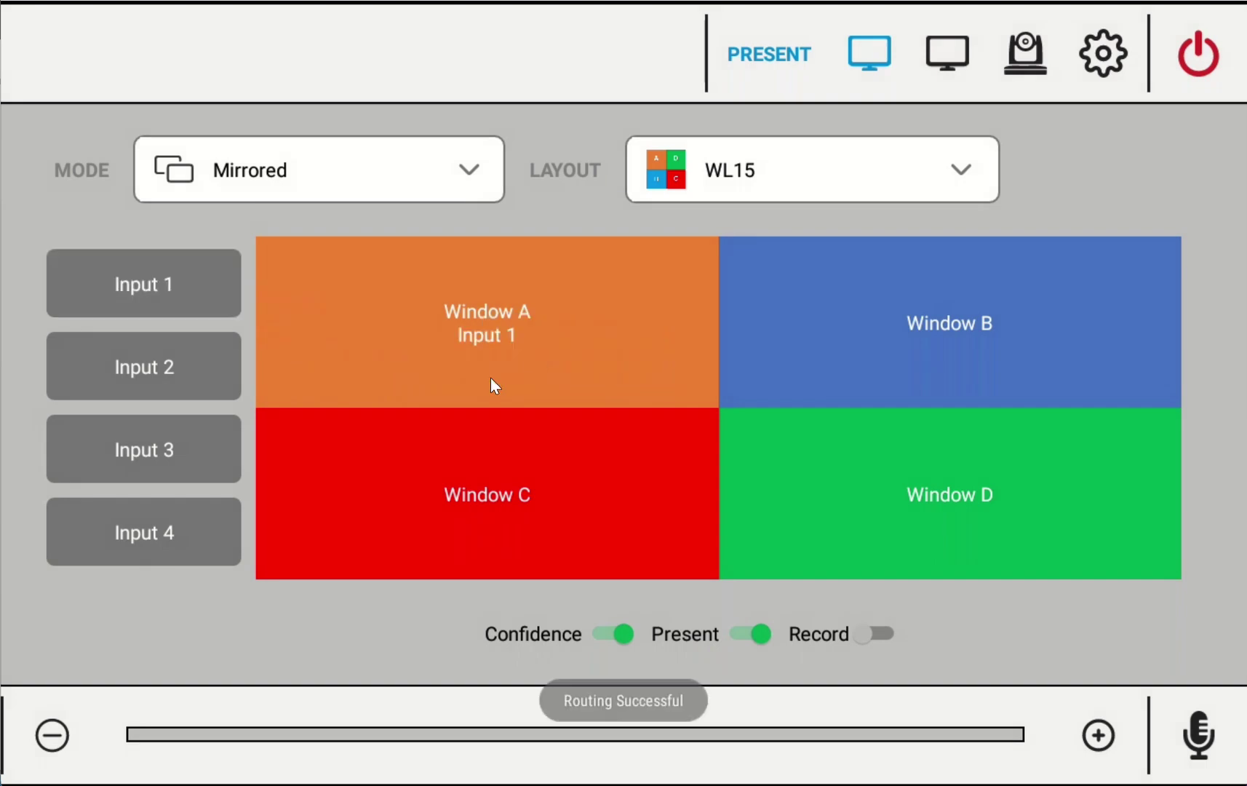
drag(161, 382, 474, 491)
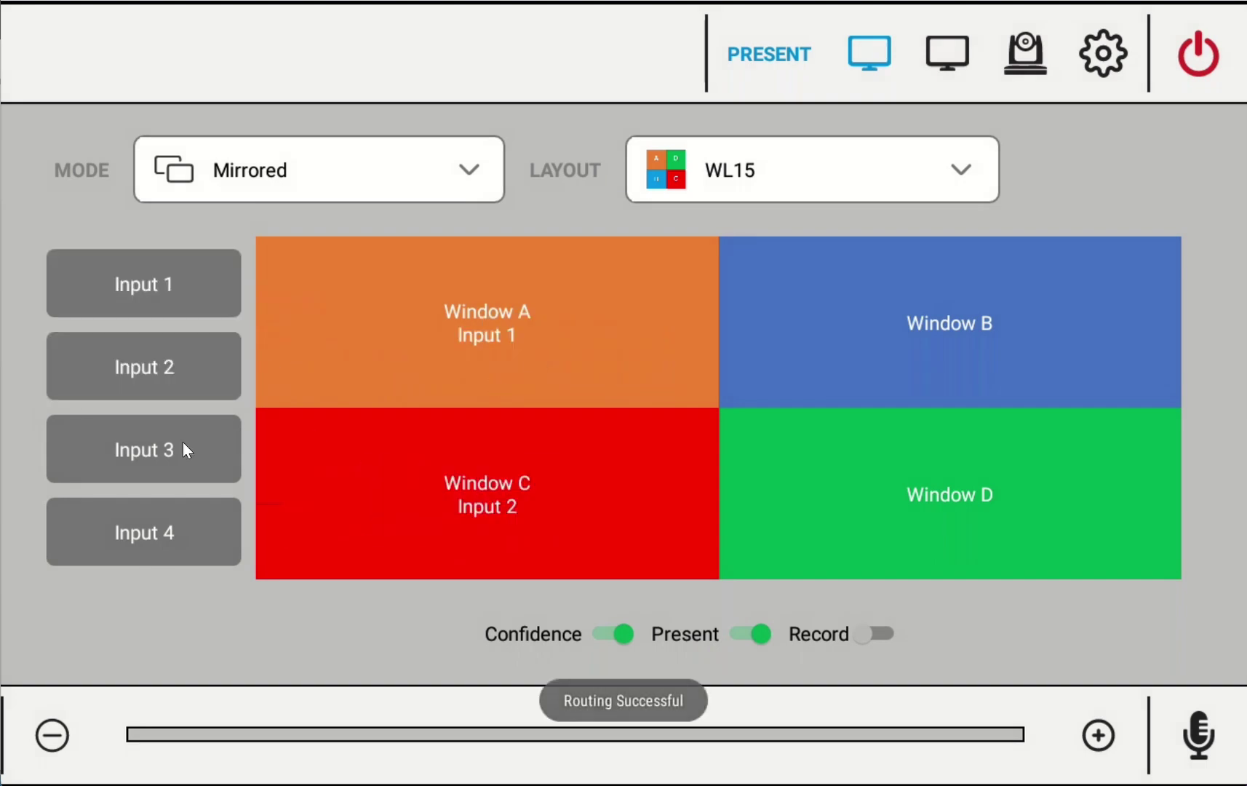
drag(182, 442, 945, 313)
Step: Show the second display's room sources and switch the source to HD1 and finally to HDMI 3
click(946, 52)
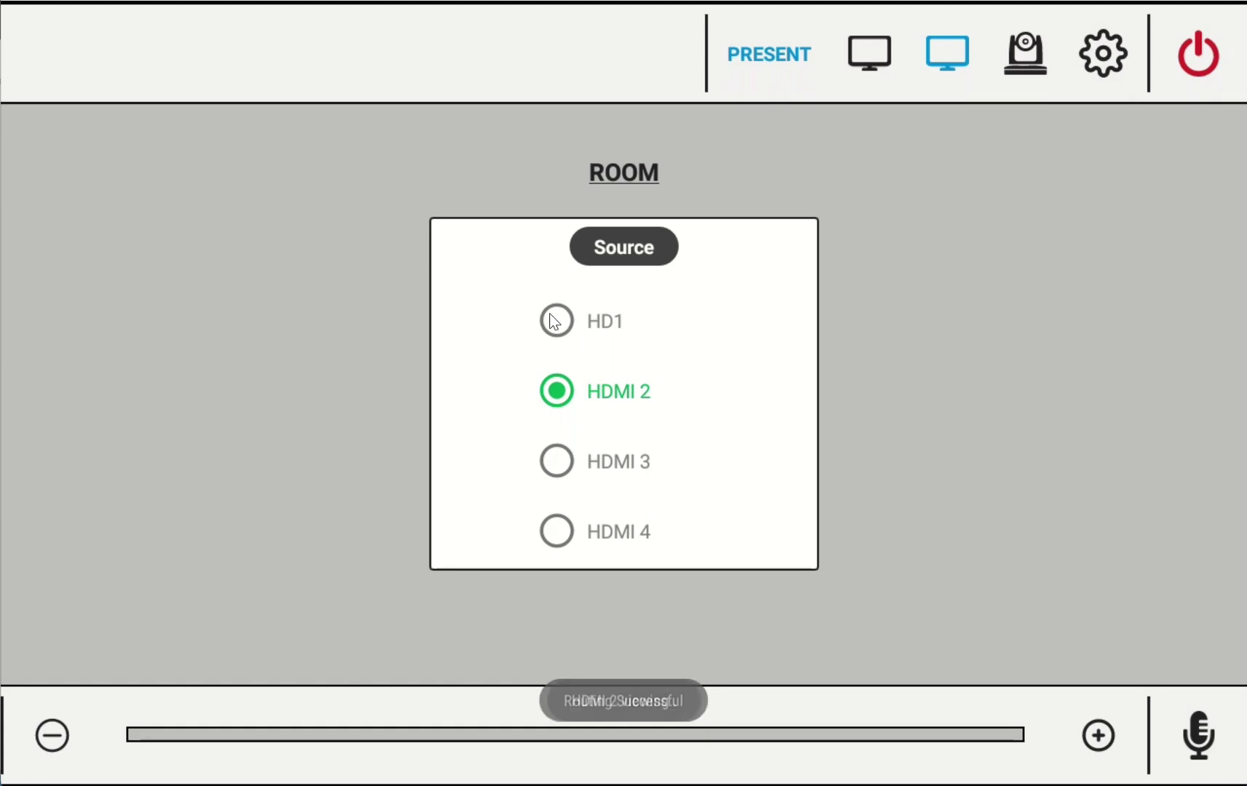
click(561, 323)
click(562, 463)
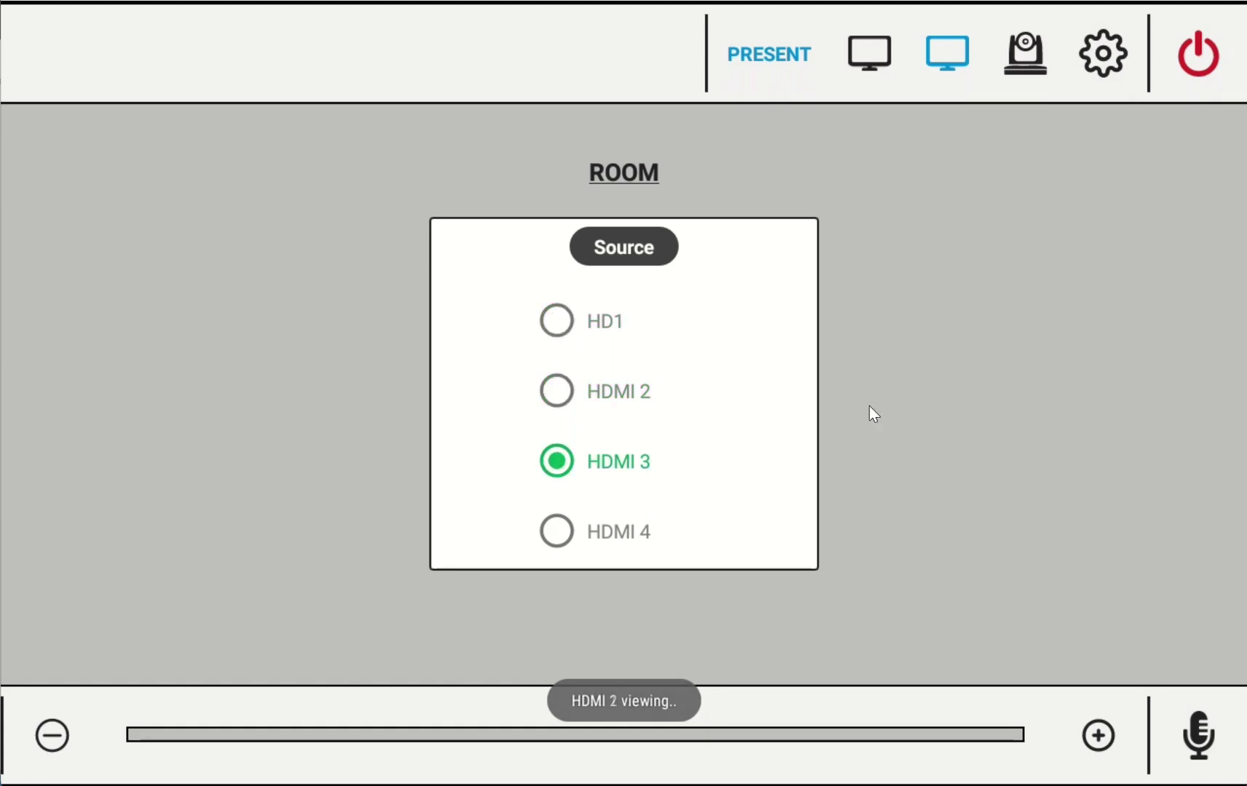
Step: Raise the room volume to nearly the maximum and lower it to slightly above half
click(778, 735)
click(827, 735)
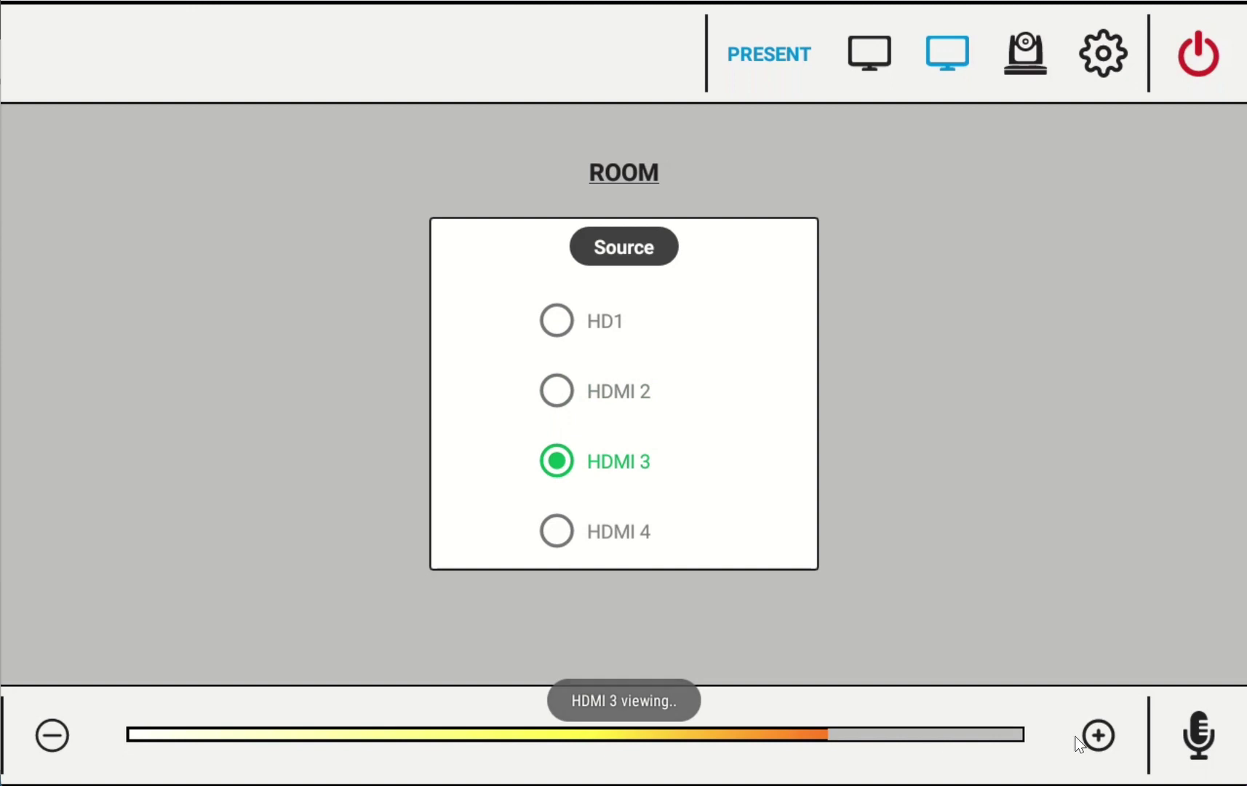
click(1099, 735)
click(1099, 735)
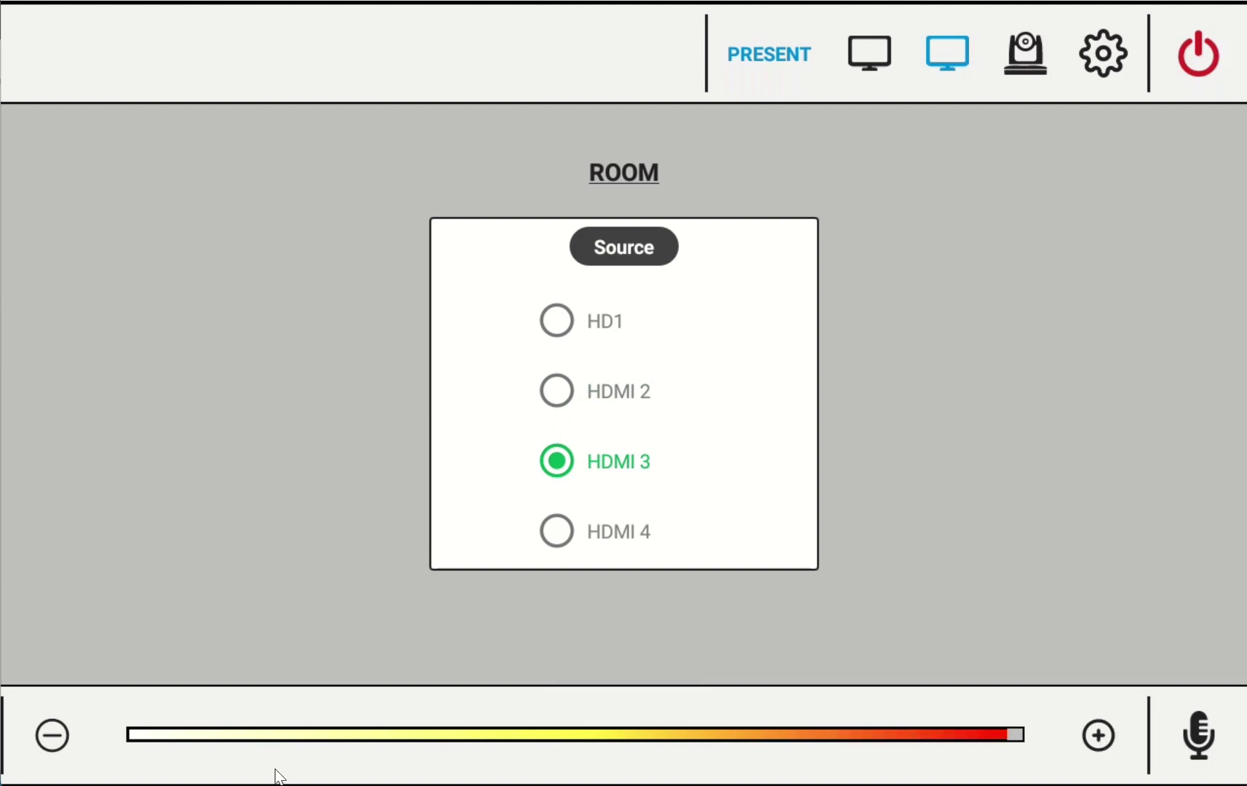
click(47, 739)
click(46, 738)
click(47, 739)
click(47, 738)
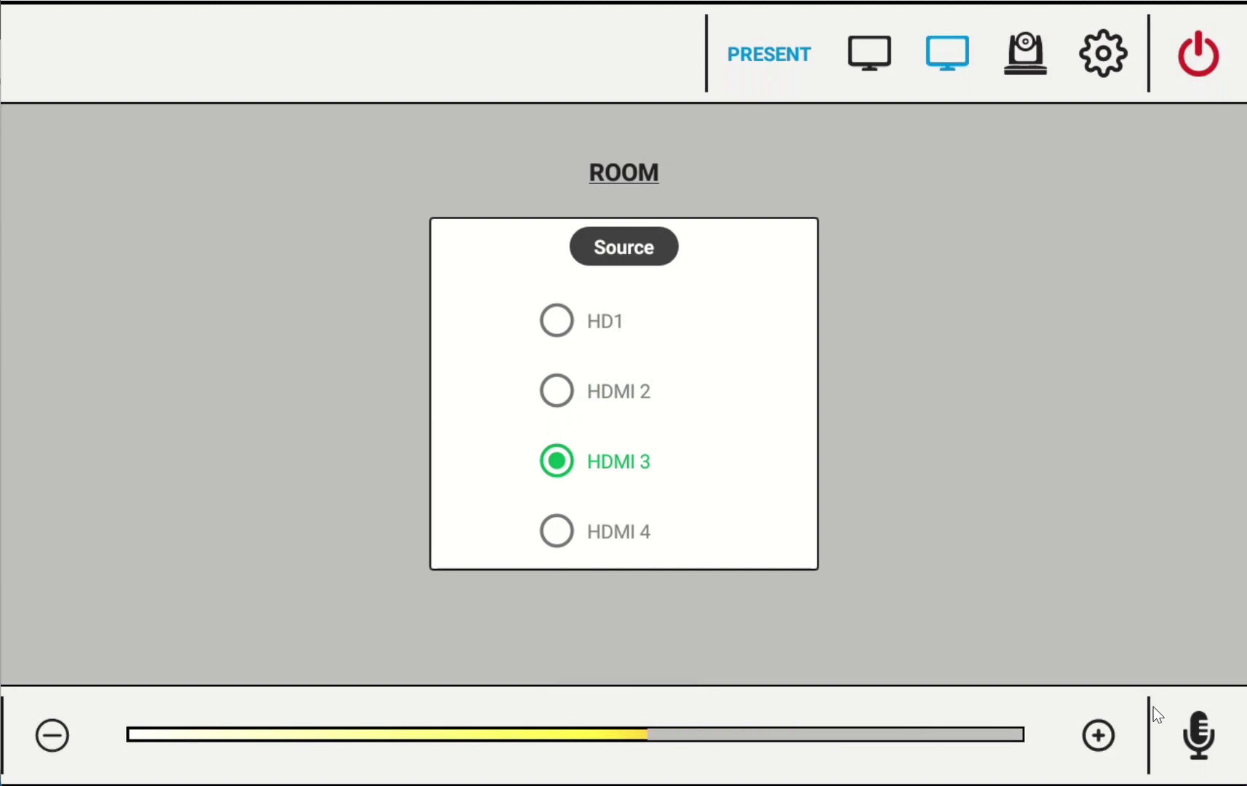
Step: Toggle the microphone mute twice and power off the room
click(1200, 742)
click(1199, 743)
click(1199, 58)
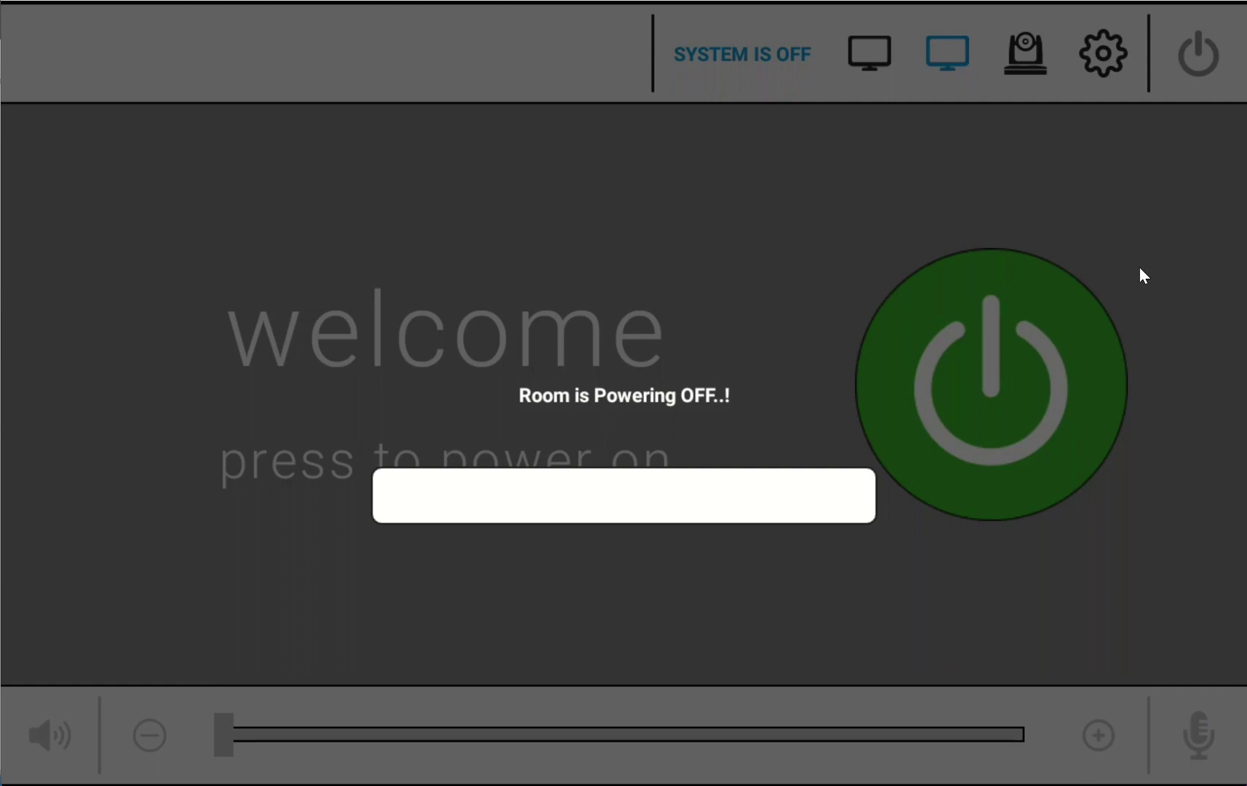